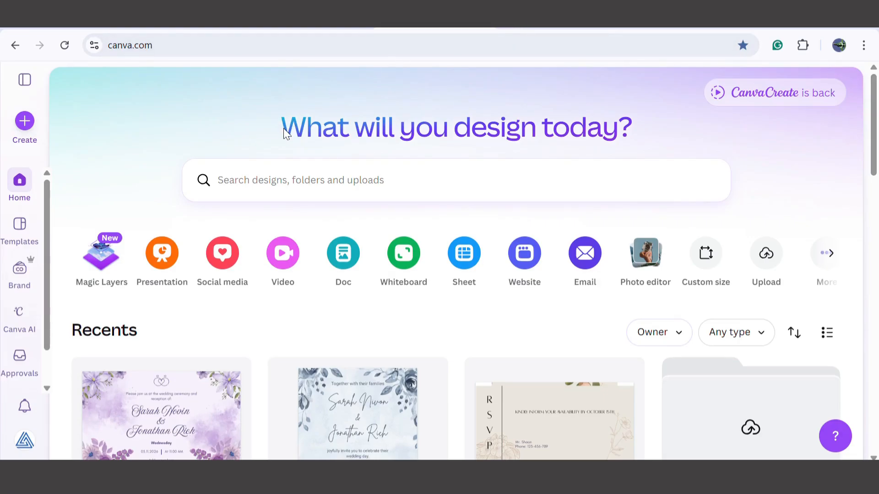
Step: Search the existing designs for "invitation card"
{"action": "left_click", "coordinate": [310, 191]}
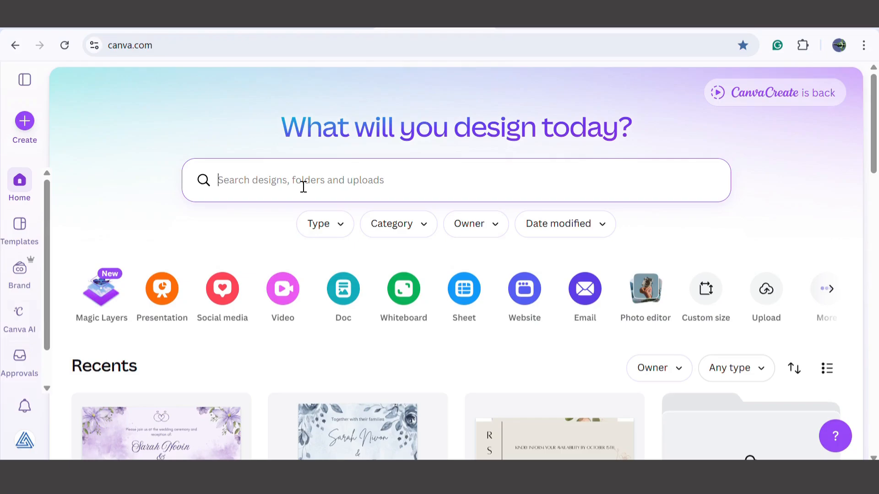
{"action": "type", "text": "in"}
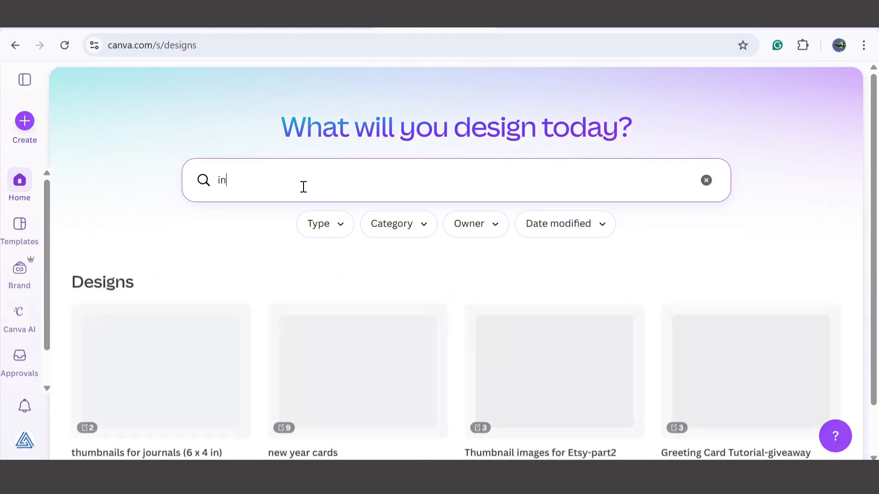
{"action": "type", "text": "vitation"}
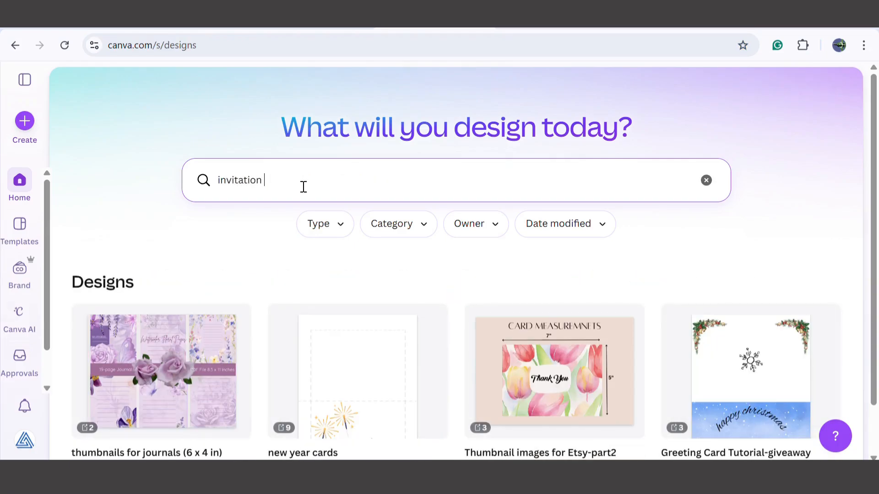
{"action": "type", "text": " card"}
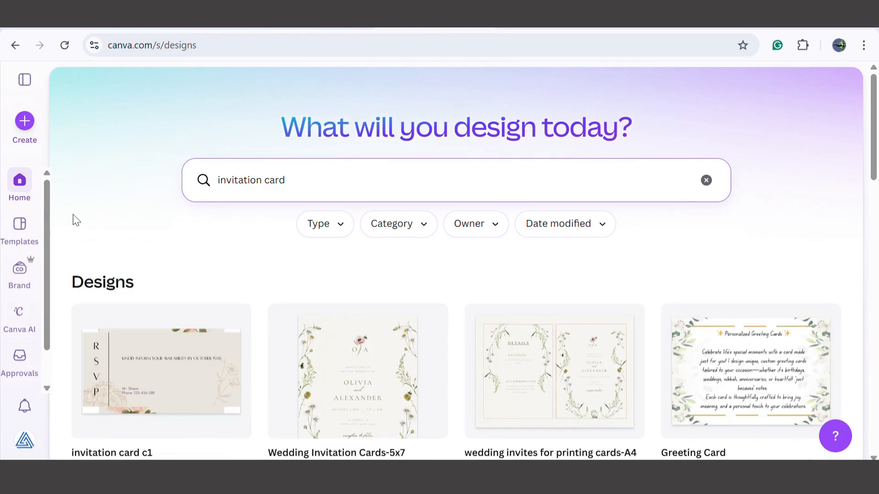
Step: Search the templates for "invitation card" and open the Purple Minimalist Wedding Card template for customising
{"action": "left_click", "coordinate": [27, 231]}
{"action": "left_click", "coordinate": [230, 193]}
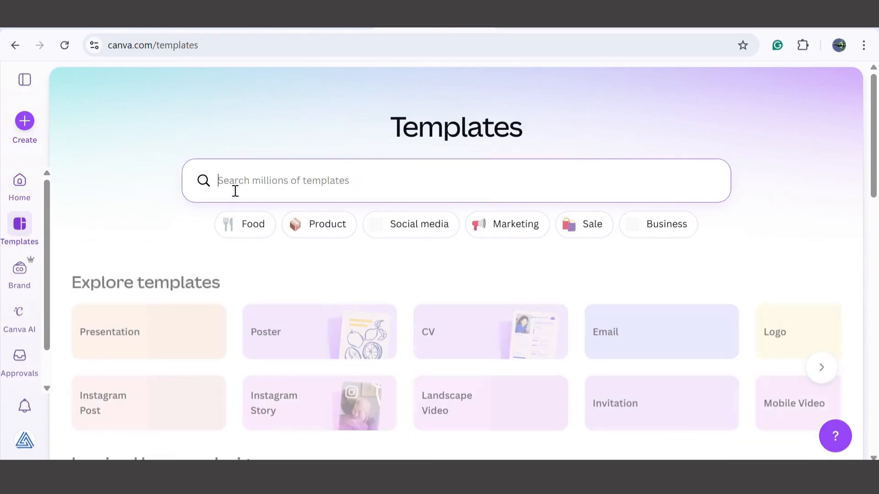
{"action": "type", "text": "invita"}
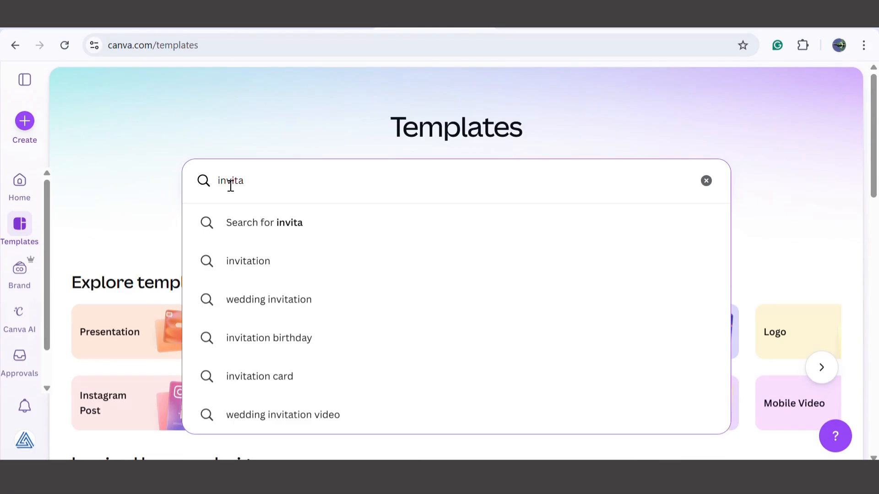
{"action": "left_click", "coordinate": [275, 376]}
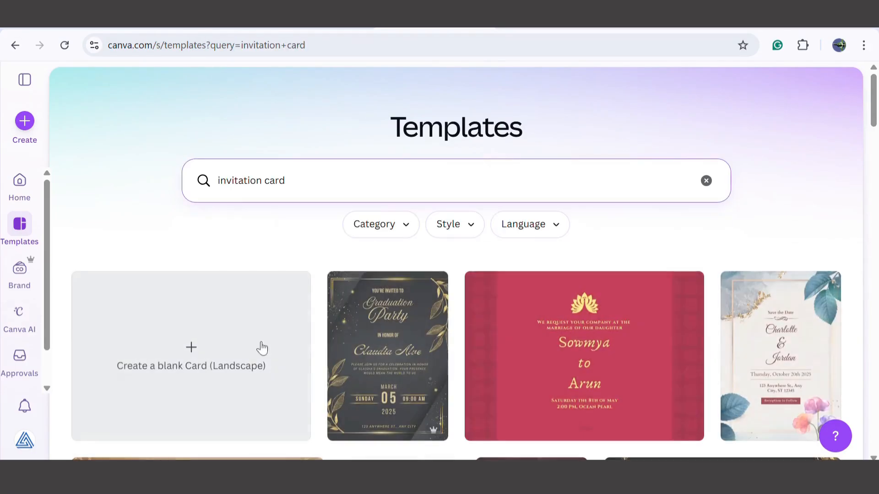
{"action": "scroll", "coordinate": [380, 288], "scroll_direction": "down", "scroll_amount": 2}
{"action": "scroll", "coordinate": [387, 280], "scroll_direction": "down", "scroll_amount": 5}
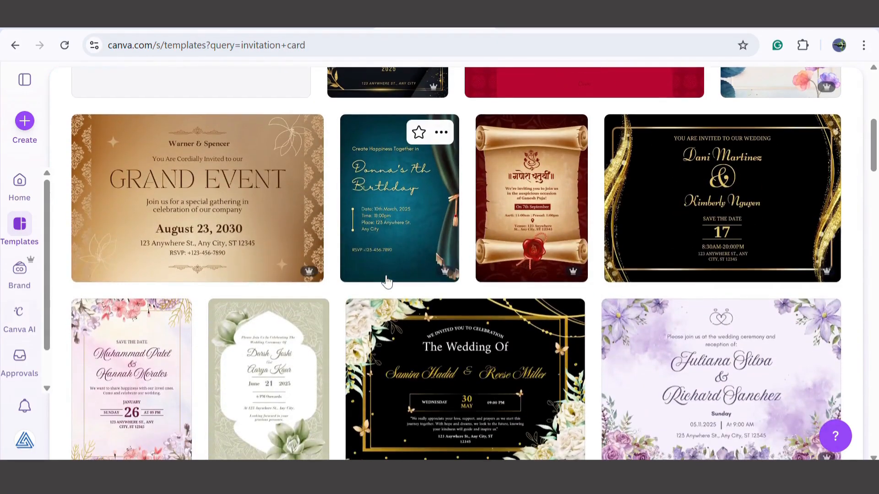
{"action": "scroll", "coordinate": [385, 280], "scroll_direction": "down", "scroll_amount": 3}
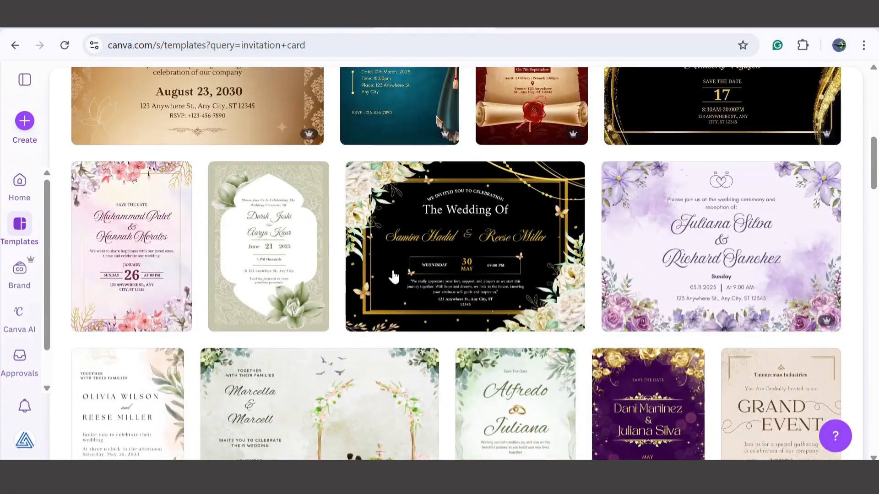
{"action": "left_click", "coordinate": [771, 265]}
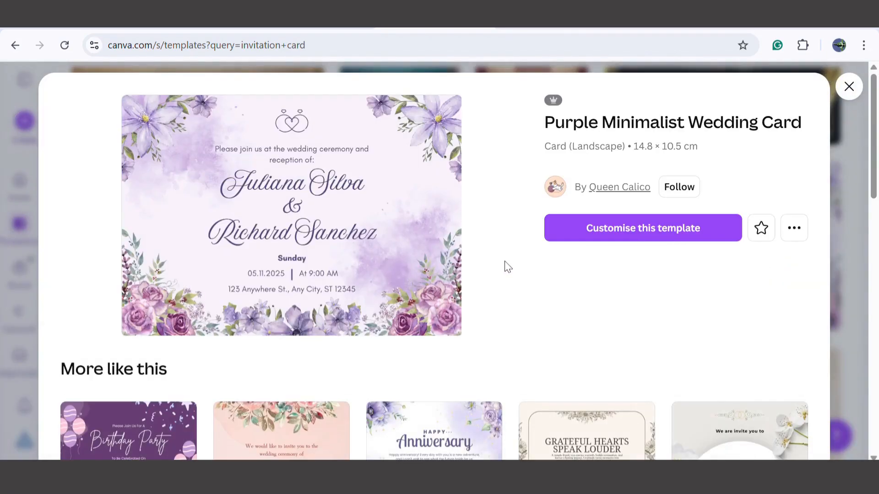
{"action": "left_click", "coordinate": [615, 234]}
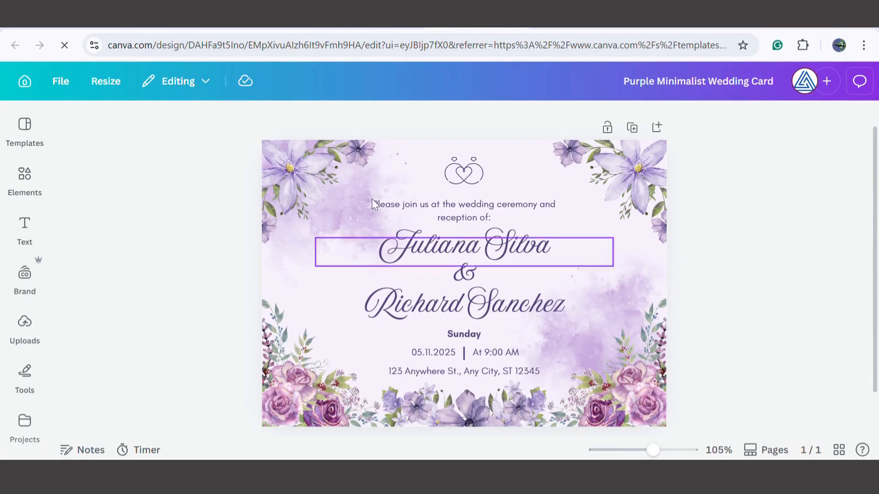
Step: Nudge the introductory line slightly to the right and replace the upper name with the first partner's full name
{"action": "left_click", "coordinate": [440, 205]}
{"action": "mouse_move", "coordinate": [451, 210]}
{"action": "left_mouse_down"}
{"action": "mouse_move", "coordinate": [493, 210]}
{"action": "mouse_move", "coordinate": [467, 211]}
{"action": "left_mouse_up"}
{"action": "double_click", "coordinate": [447, 242]}
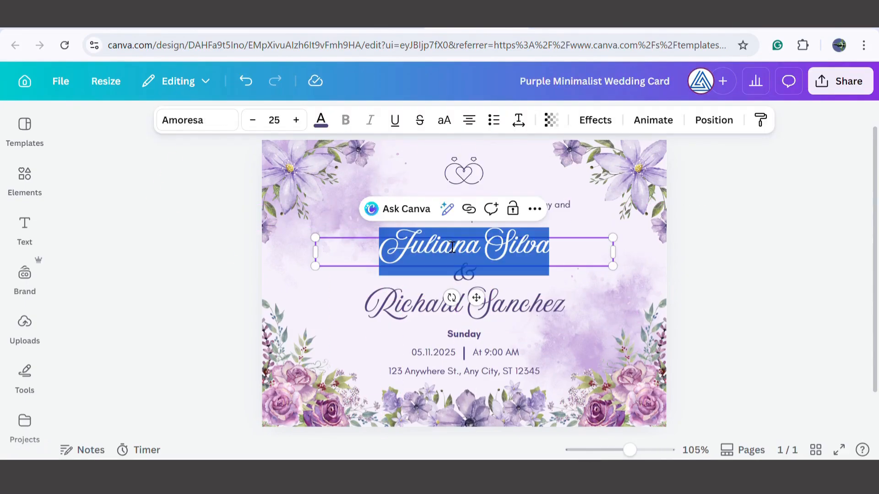
{"action": "type", "text": "Sarah Novin"}
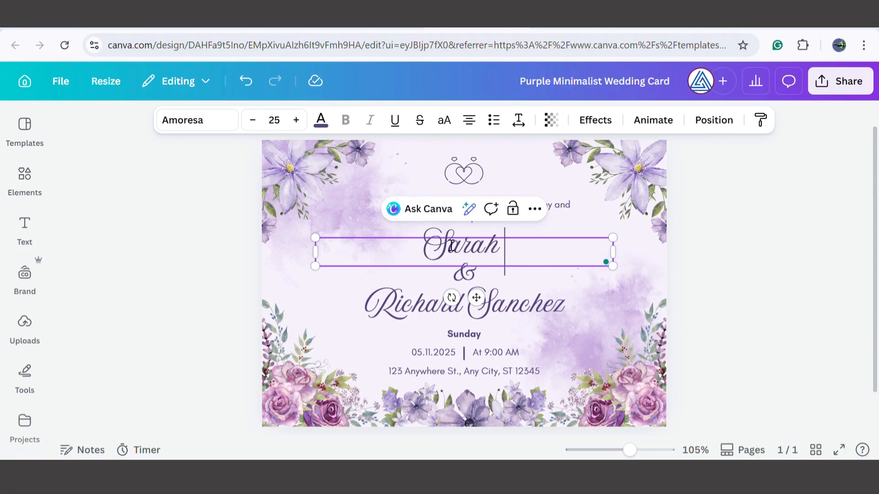
Step: Replace the name below the ampersand with the second partner's full name
{"action": "double_click", "coordinate": [523, 306]}
{"action": "type", "text": "Fonathan"}
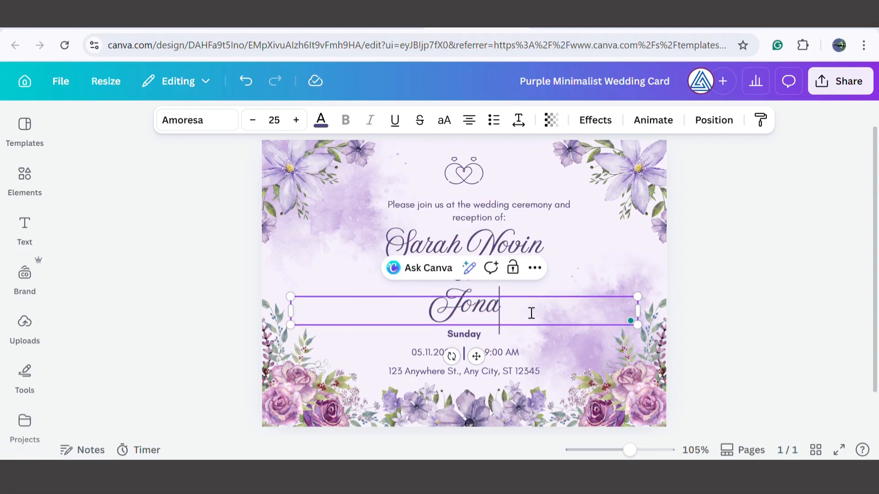
{"action": "type", "text": " Ri"}
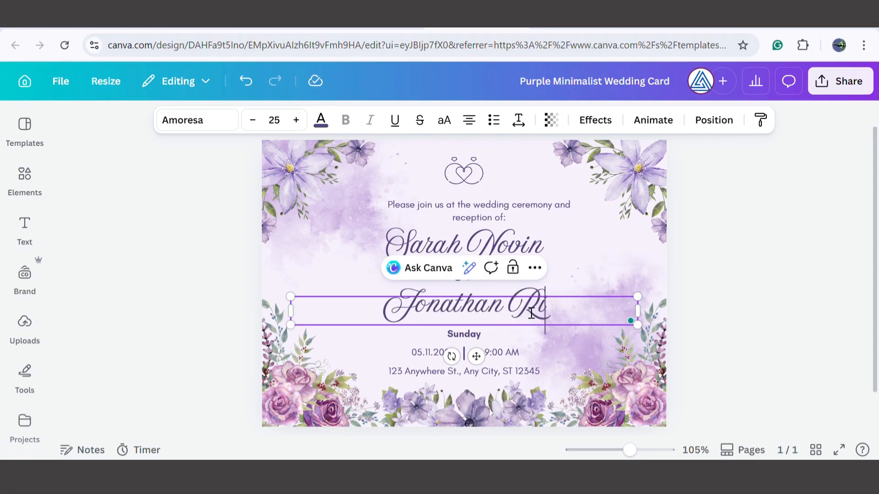
{"action": "type", "text": "ch"}
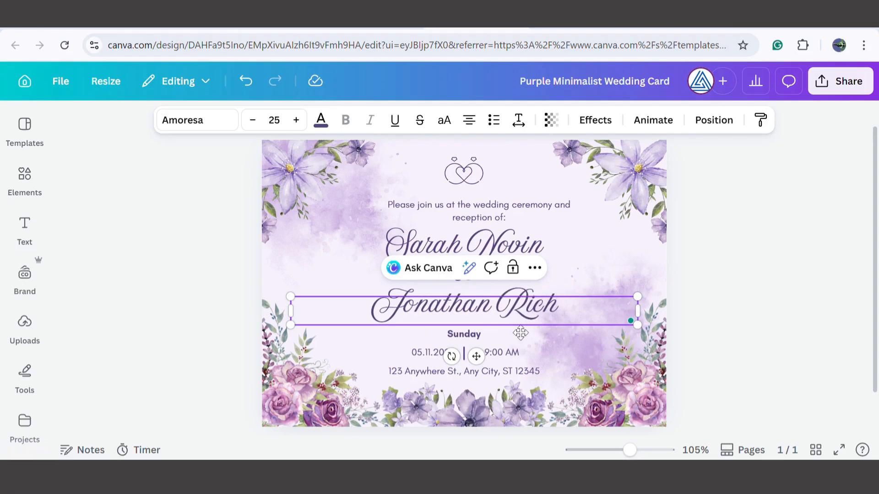
Step: Change the weekday on the card to Wednesday
{"action": "left_click", "coordinate": [463, 335]}
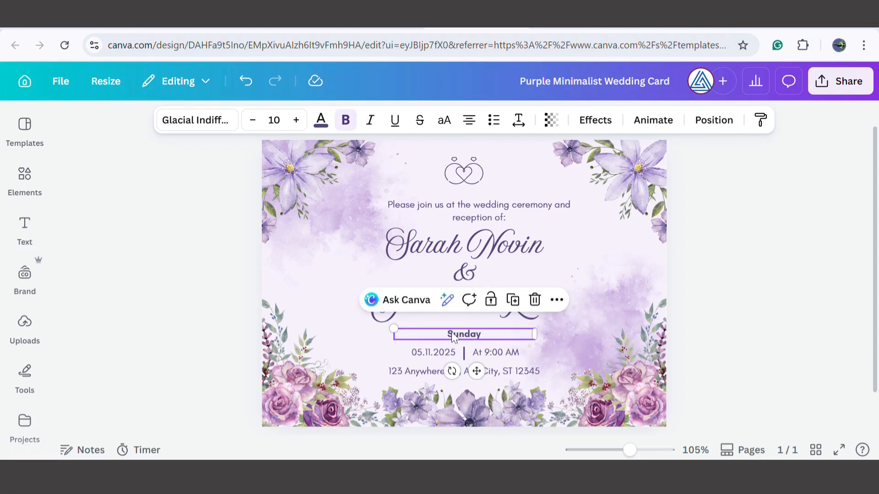
{"action": "left_click_drag", "start_coordinate": [462, 339], "coordinate": [451, 340]}
{"action": "type", "text": "Wednes"}
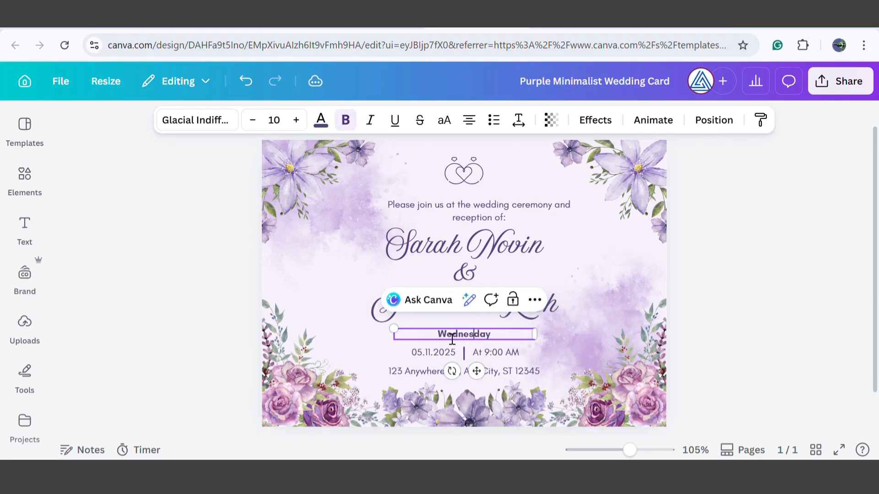
Step: Change the event date to 05.11.2026 and the start time to 11:00 AM
{"action": "left_click", "coordinate": [453, 351]}
{"action": "double_click", "coordinate": [450, 352]}
{"action": "left_click", "coordinate": [458, 357]}
{"action": "left_click", "coordinate": [490, 357]}
{"action": "double_click", "coordinate": [490, 357]}
{"action": "left_click", "coordinate": [513, 357]}
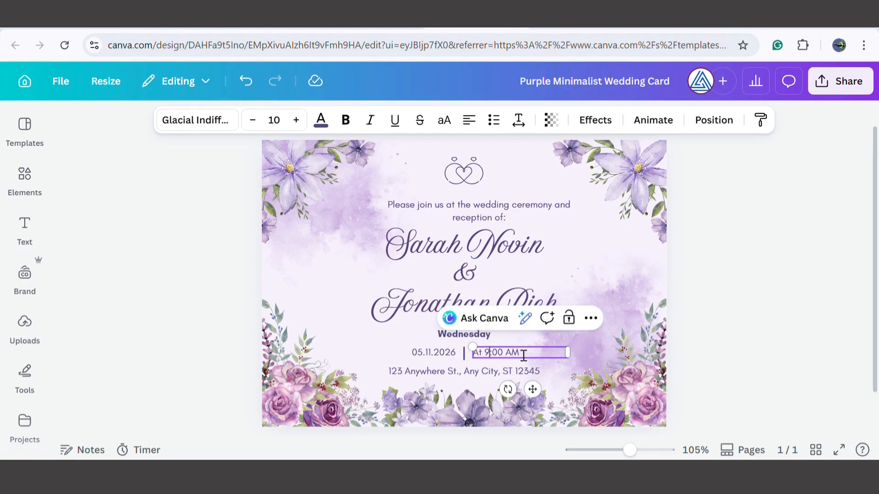
Step: Replace the address line with "Your venue here!"
{"action": "left_click", "coordinate": [551, 370]}
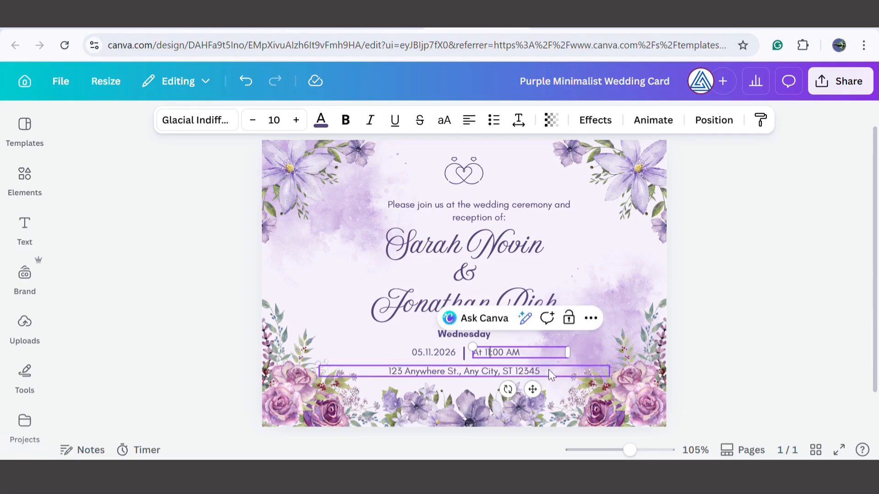
{"action": "double_click", "coordinate": [494, 370]}
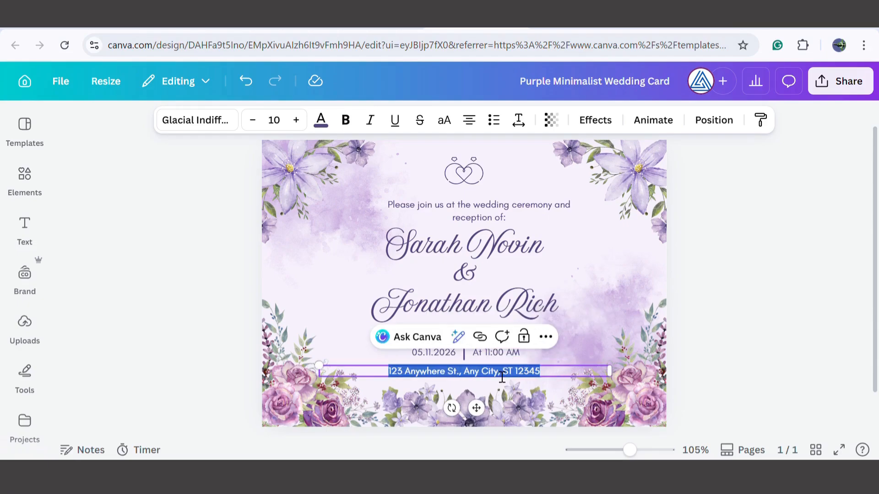
{"action": "type", "text": "Your ve"}
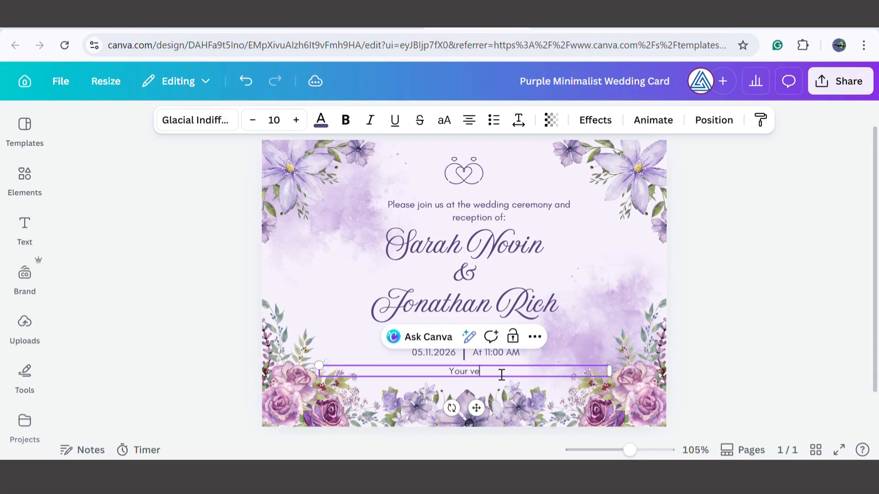
{"action": "type", "text": "nue here!"}
{"action": "left_click", "coordinate": [595, 263]}
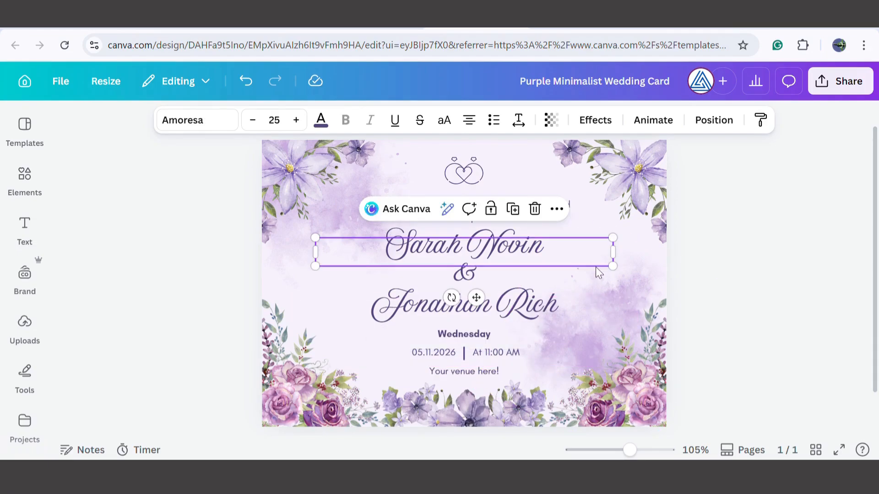
{"action": "left_click", "coordinate": [678, 269]}
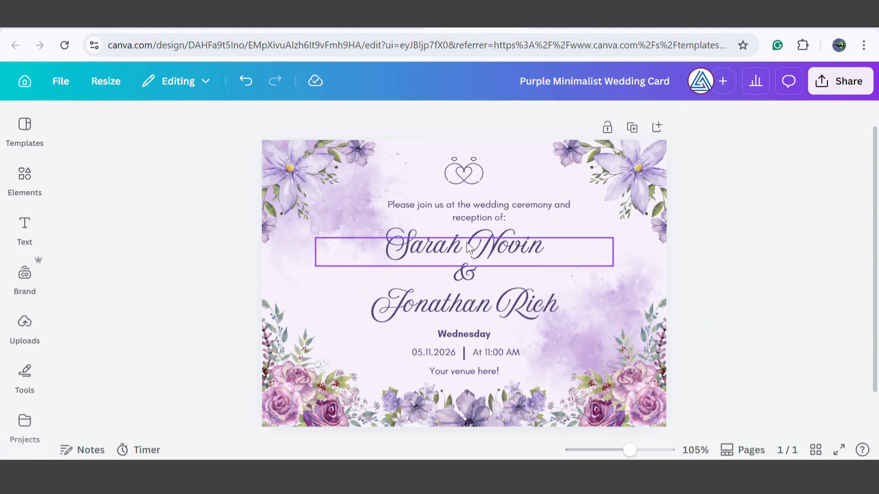
Step: Scale both names and the ampersand down together to font size 23.9 and shift them slightly down and to the right
{"action": "left_click", "coordinate": [464, 247]}
{"action": "left_click", "coordinate": [463, 274], "text": "shift"}
{"action": "left_click", "coordinate": [495, 309], "text": "shift"}
{"action": "left_click_drag", "start_coordinate": [640, 327], "coordinate": [623, 322]}
{"action": "left_click_drag", "start_coordinate": [490, 281], "coordinate": [511, 290]}
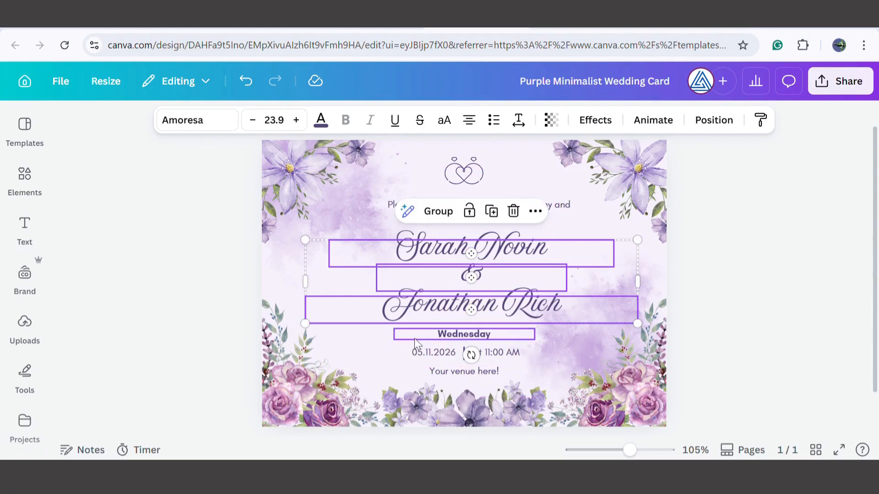
{"action": "left_click", "coordinate": [389, 343]}
Step: Move the upper-left watercolour splash lower and the lower-right splash higher behind the card text
{"action": "left_click", "coordinate": [541, 361]}
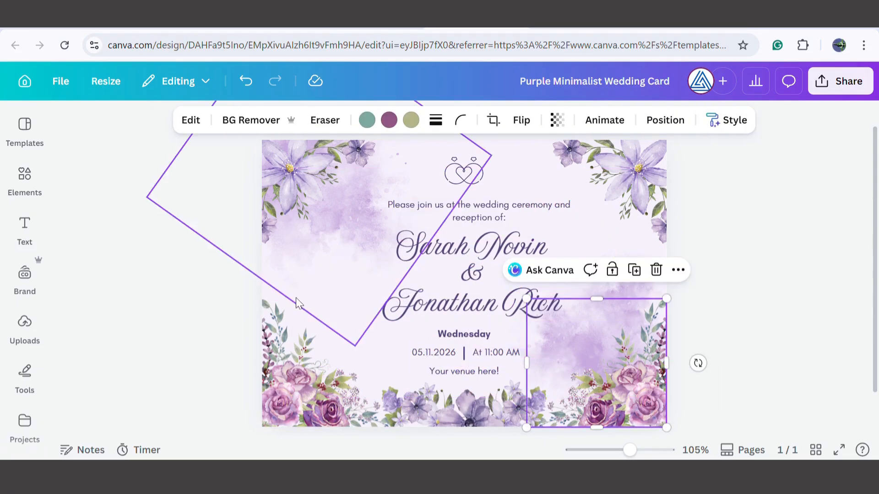
{"action": "left_click", "coordinate": [238, 301]}
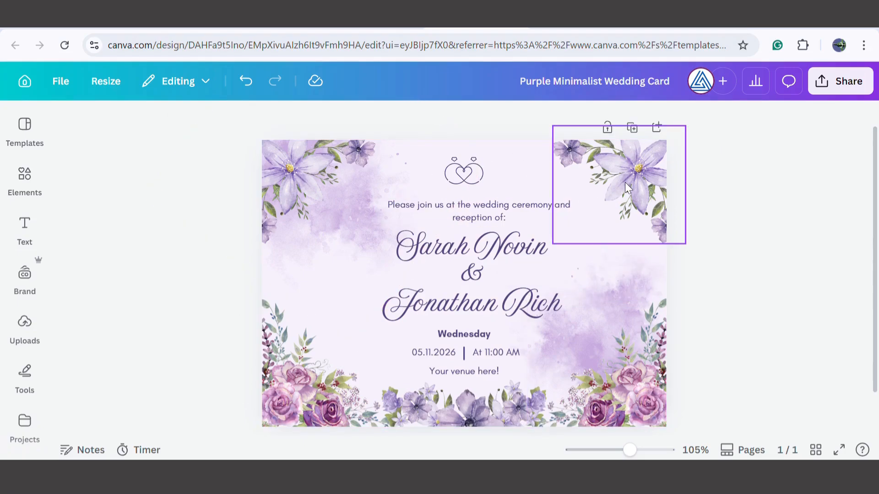
{"action": "left_click", "coordinate": [317, 255]}
{"action": "left_click_drag", "start_coordinate": [317, 255], "coordinate": [335, 313]}
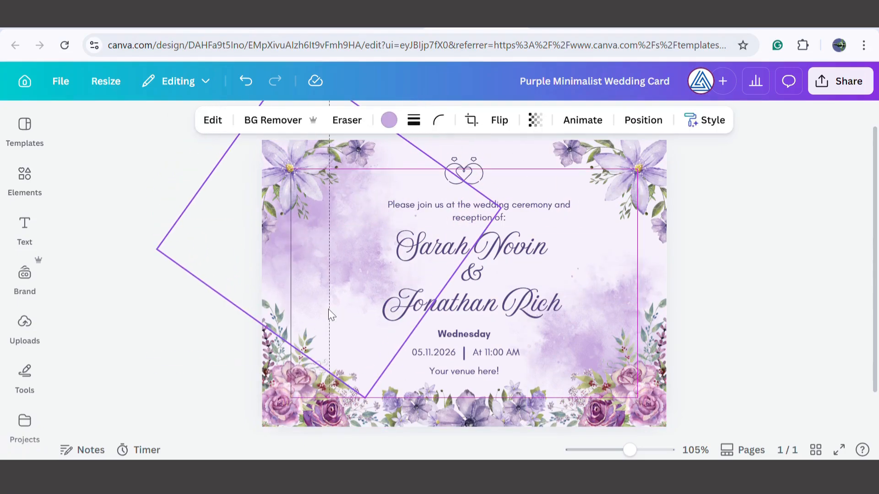
{"action": "left_click", "coordinate": [634, 280]}
{"action": "left_click_drag", "start_coordinate": [634, 279], "coordinate": [642, 251]}
{"action": "left_click", "coordinate": [207, 341]}
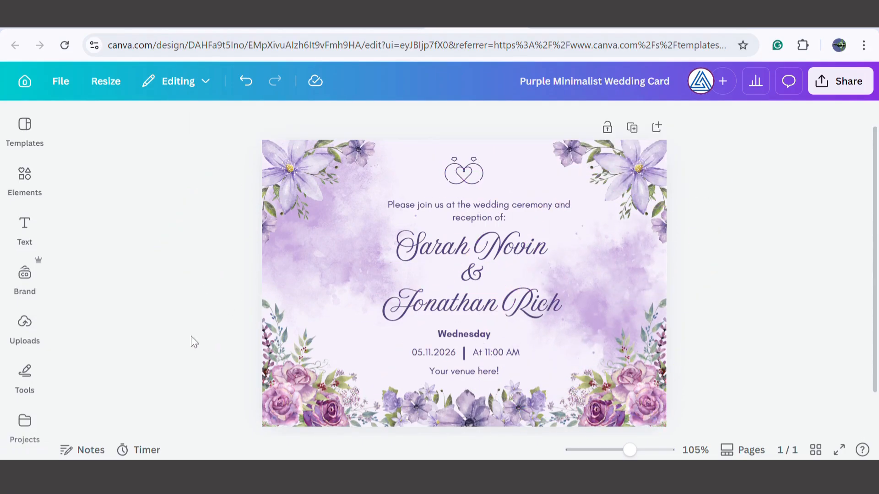
Step: Search the elements library for "purple flowers" and show only the graphics results
{"action": "left_click", "coordinate": [27, 179]}
{"action": "left_click", "coordinate": [128, 137]}
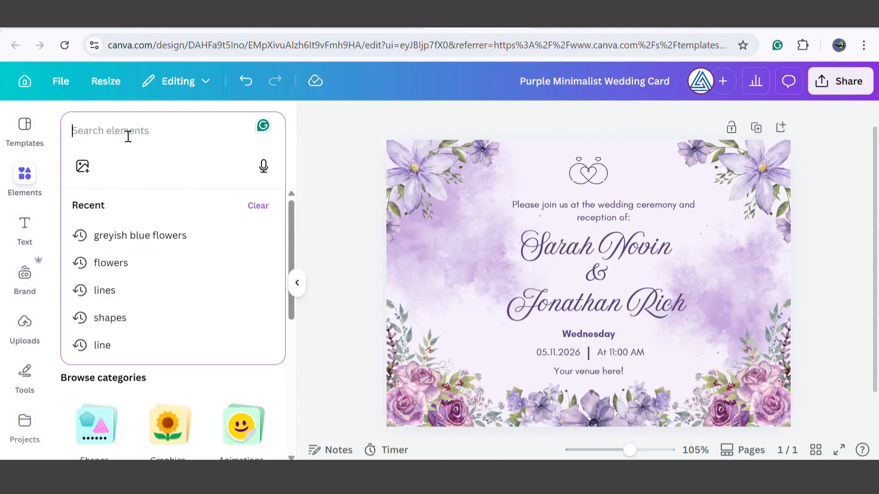
{"action": "type", "text": "purpl"}
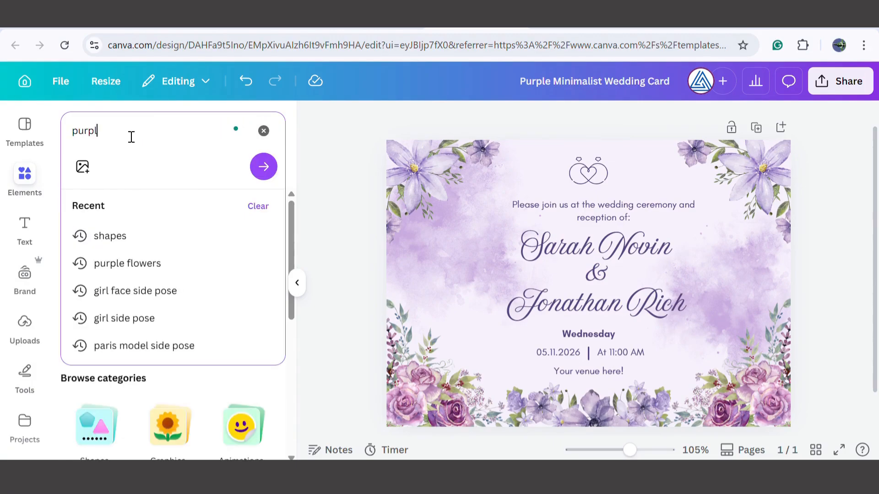
{"action": "type", "text": "e"}
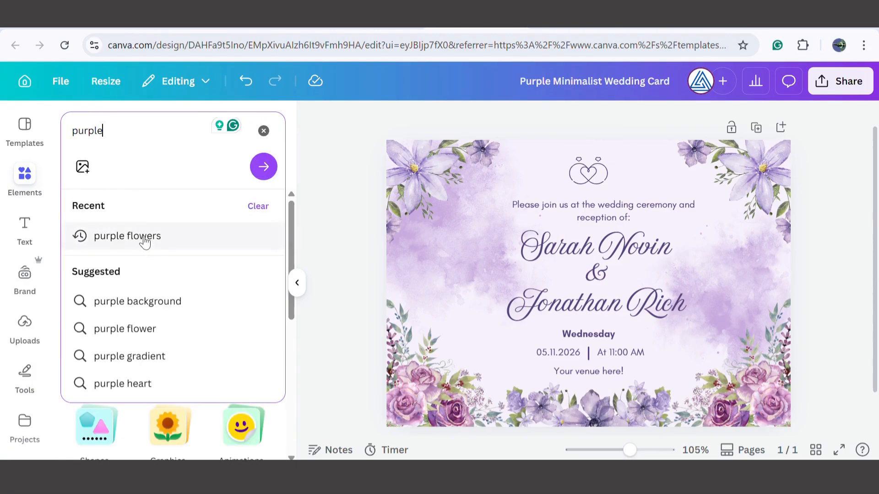
{"action": "left_click", "coordinate": [144, 238]}
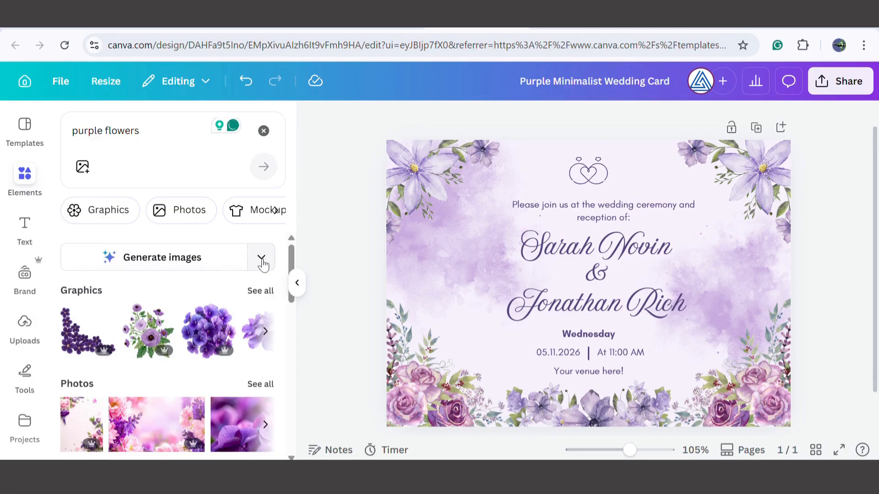
{"action": "left_click", "coordinate": [269, 292]}
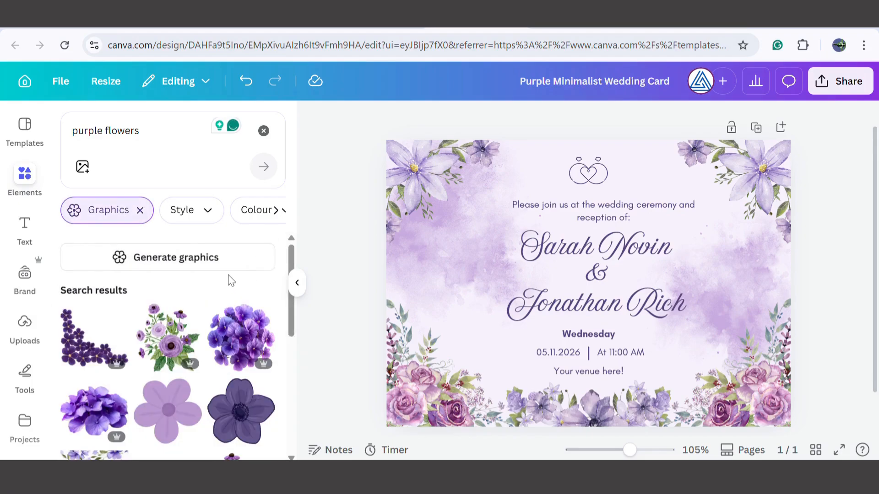
Step: Find the corner spray of pink and dark purple flowers among the graphics and add it to the card
{"action": "scroll", "coordinate": [233, 279], "scroll_direction": "down", "scroll_amount": 3}
{"action": "scroll", "coordinate": [233, 279], "scroll_direction": "down", "scroll_amount": 10}
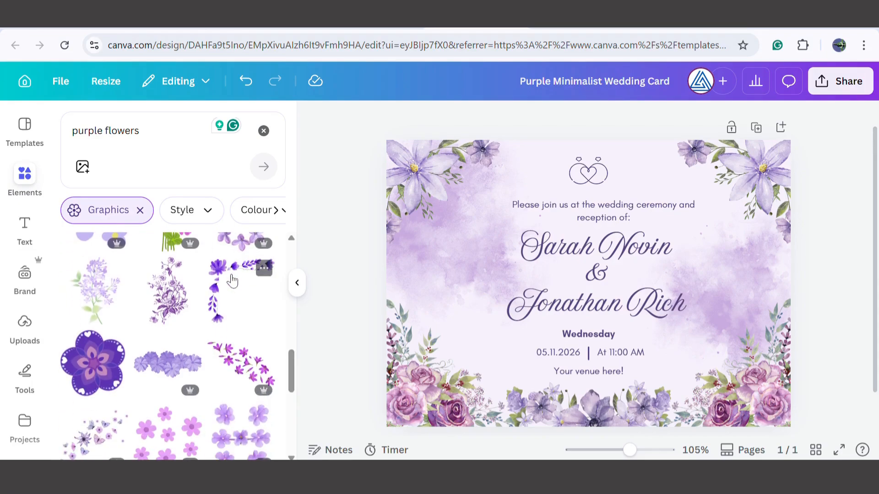
{"action": "scroll", "coordinate": [232, 280], "scroll_direction": "down", "scroll_amount": 5}
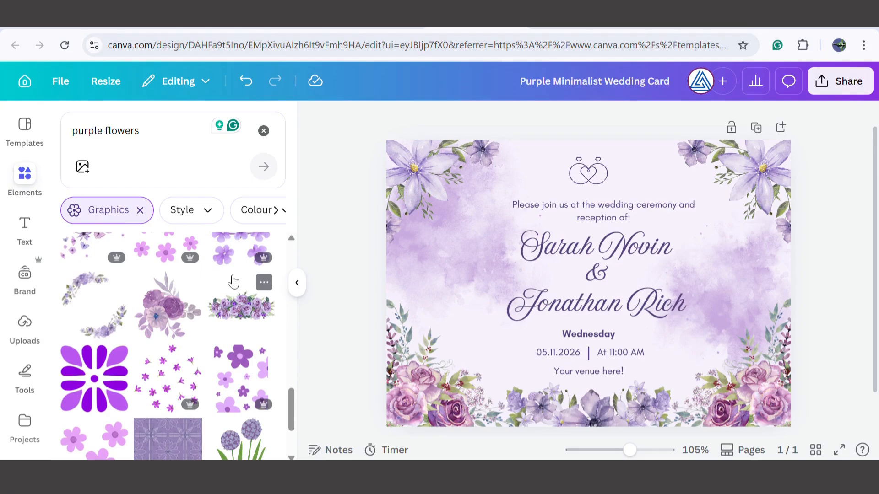
{"action": "scroll", "coordinate": [233, 281], "scroll_direction": "down", "scroll_amount": 2}
{"action": "scroll", "coordinate": [232, 281], "scroll_direction": "down", "scroll_amount": 5}
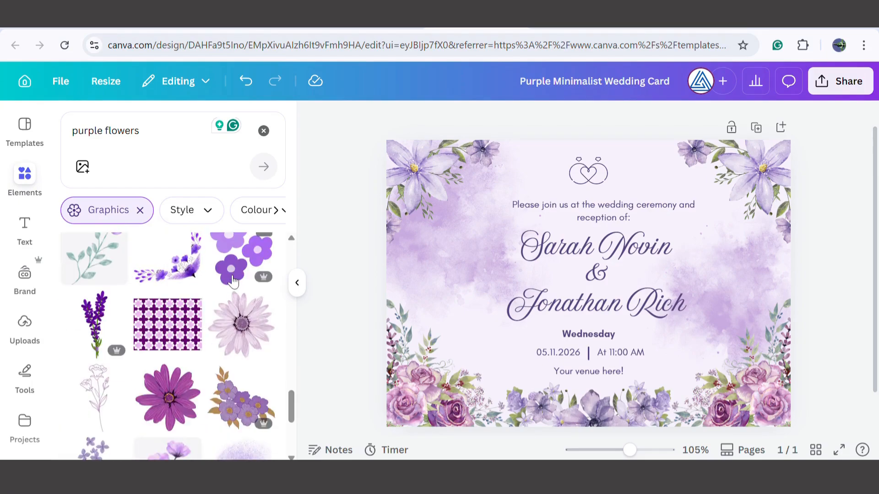
{"action": "scroll", "coordinate": [233, 281], "scroll_direction": "down", "scroll_amount": 10}
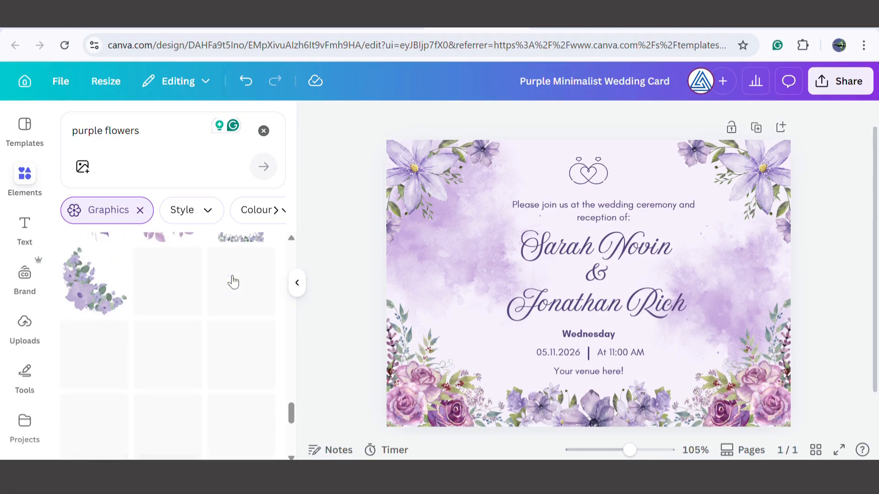
{"action": "scroll", "coordinate": [233, 281], "scroll_direction": "down", "scroll_amount": 3}
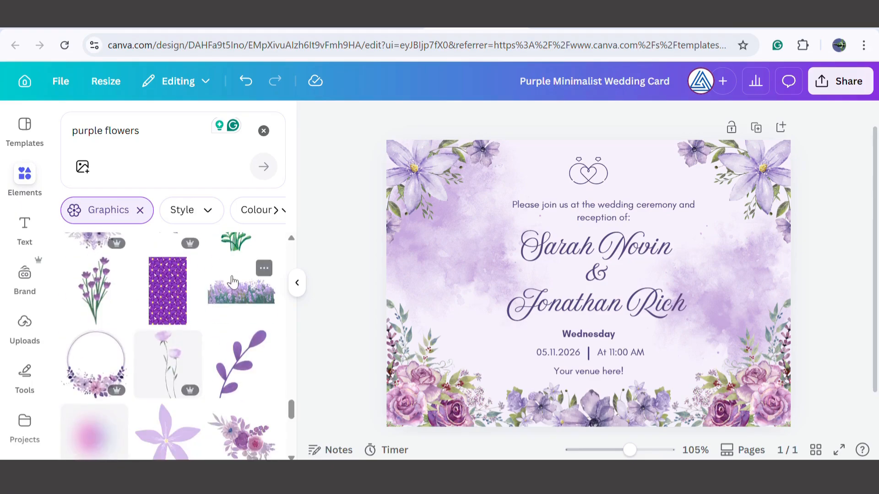
{"action": "scroll", "coordinate": [232, 281], "scroll_direction": "down", "scroll_amount": 3}
{"action": "scroll", "coordinate": [227, 280], "scroll_direction": "down", "scroll_amount": 2}
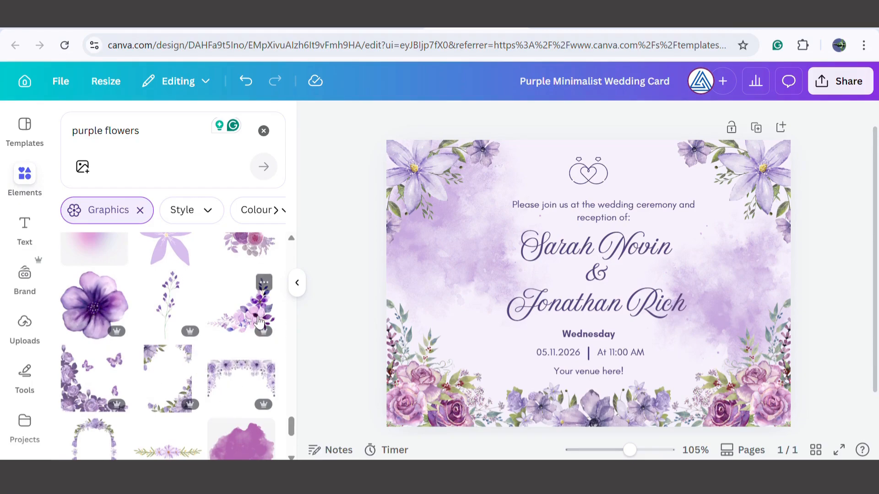
{"action": "left_click", "coordinate": [259, 323]}
Step: Delete the original rose bouquet from the card's lower-right corner, keeping the time text in its place
{"action": "left_click", "coordinate": [761, 392]}
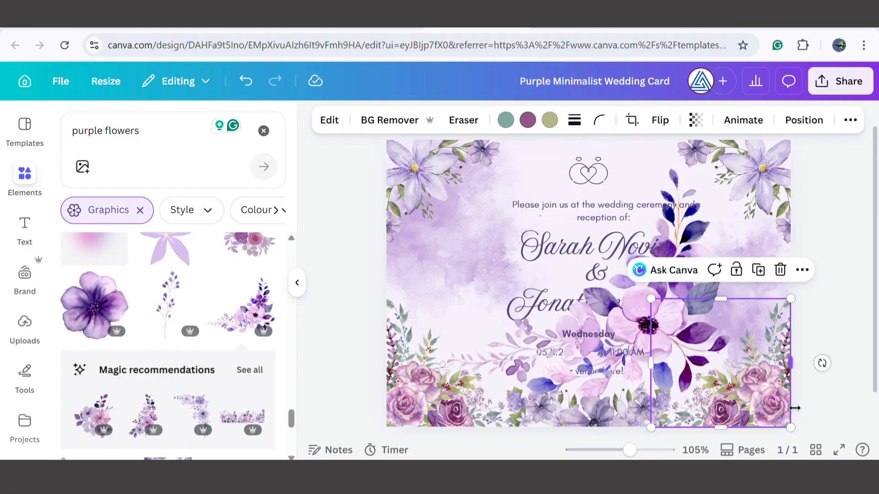
{"action": "key", "text": "Delete"}
{"action": "left_click_drag", "start_coordinate": [687, 355], "coordinate": [723, 381]}
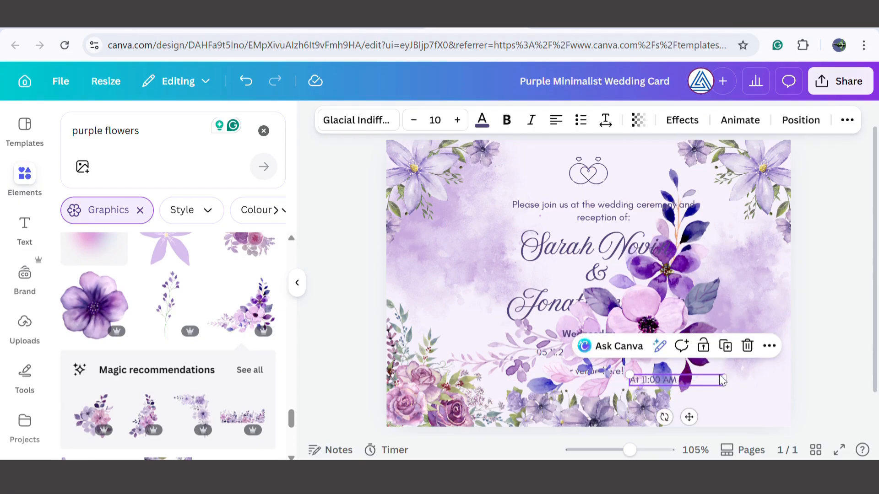
{"action": "key", "text": "ctrl+z"}
Step: Move the new floral spray into the card's lower-right corner and shrink it to about 7.5 wide by 6.1 high
{"action": "left_click", "coordinate": [696, 276]}
{"action": "left_click_drag", "start_coordinate": [696, 277], "coordinate": [777, 318]}
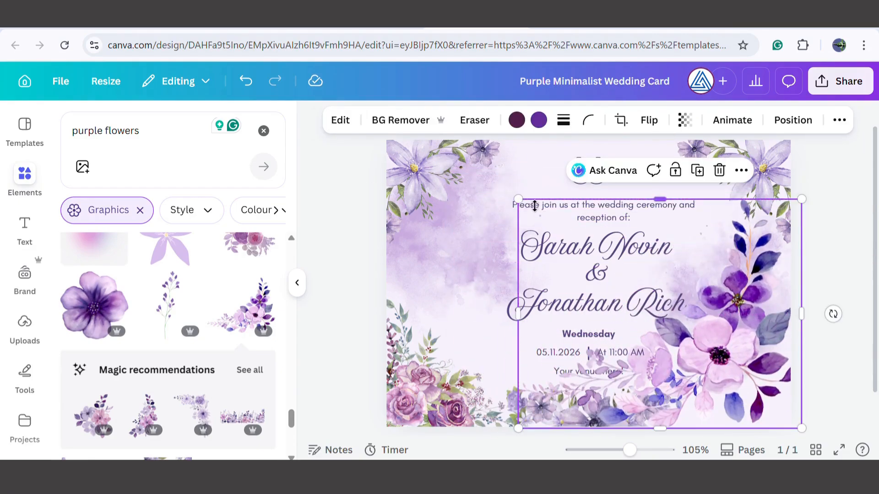
{"action": "left_click_drag", "start_coordinate": [518, 200], "coordinate": [624, 258]}
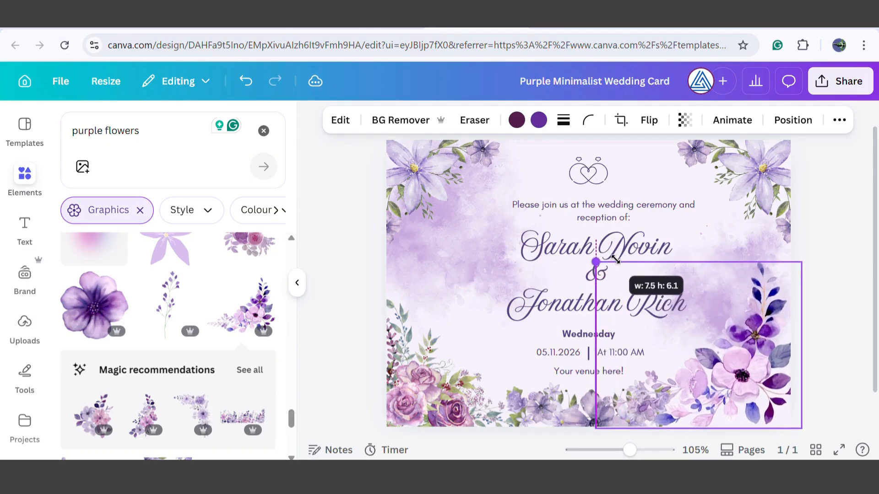
{"action": "left_click_drag", "start_coordinate": [737, 364], "coordinate": [755, 380]}
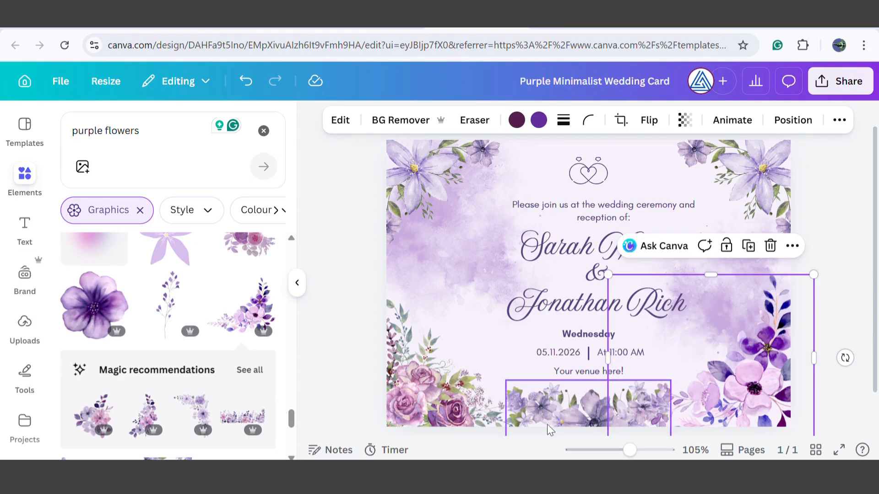
Step: Replace the rose bouquet in the card's lower-left corner with a horizontally flipped copy of the new floral spray
{"action": "left_click", "coordinate": [436, 401]}
{"action": "key", "text": "Delete"}
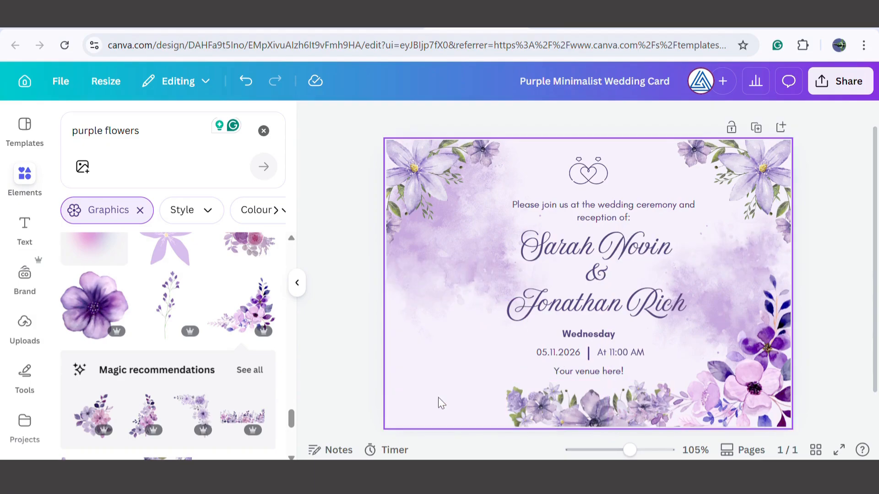
{"action": "left_click", "coordinate": [765, 382]}
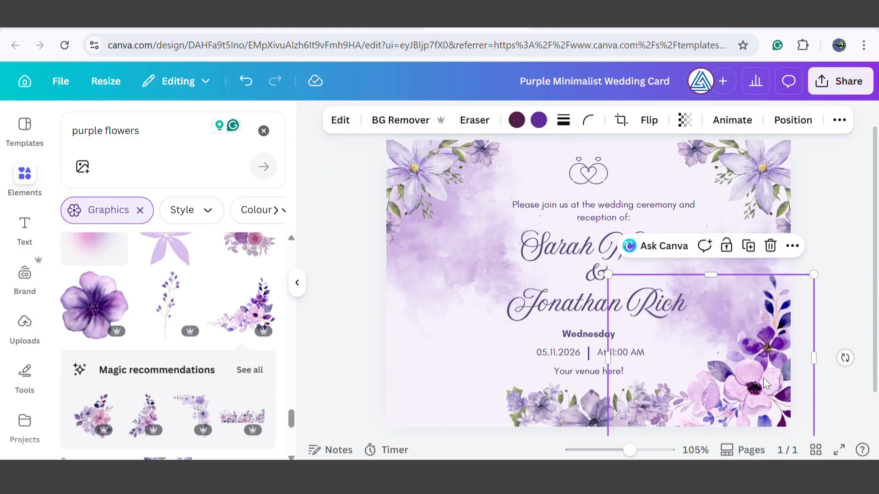
{"action": "left_click_drag", "start_coordinate": [759, 381], "coordinate": [481, 364]}
{"action": "left_click", "coordinate": [660, 120]}
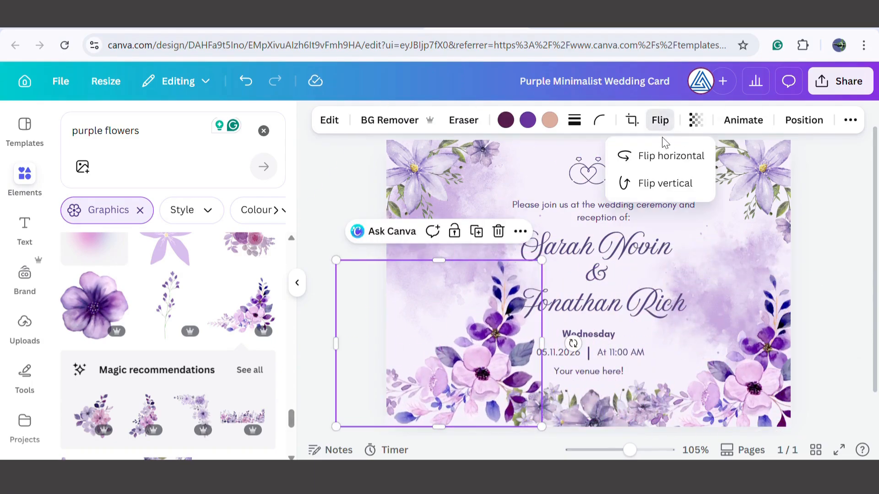
{"action": "left_click", "coordinate": [665, 158]}
{"action": "left_click_drag", "start_coordinate": [431, 381], "coordinate": [458, 391]}
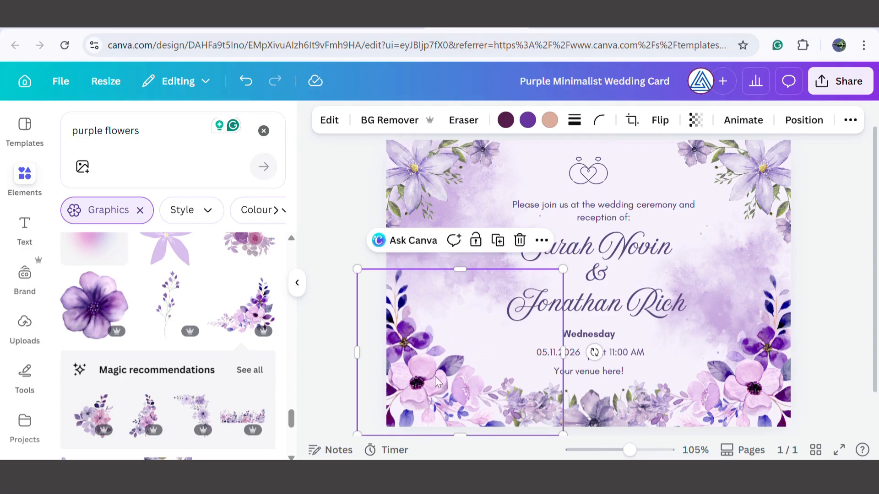
{"action": "left_click", "coordinate": [349, 251]}
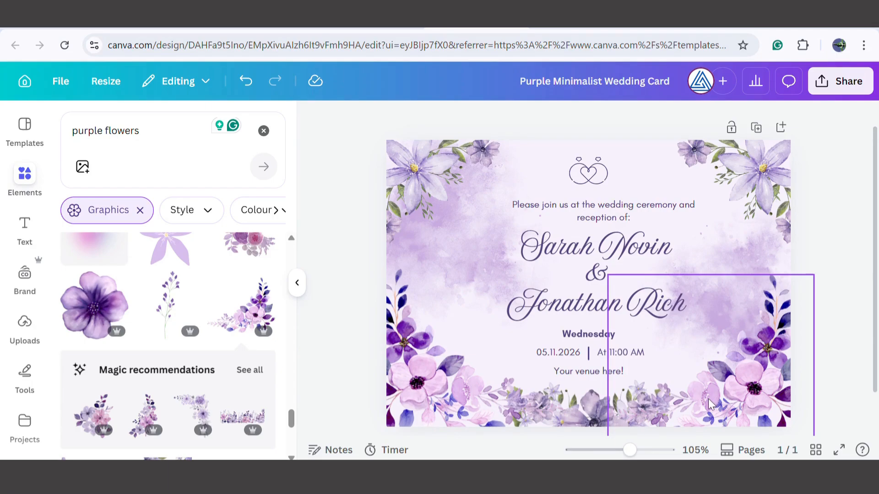
{"action": "scroll", "coordinate": [703, 394], "scroll_direction": "down", "scroll_amount": 2}
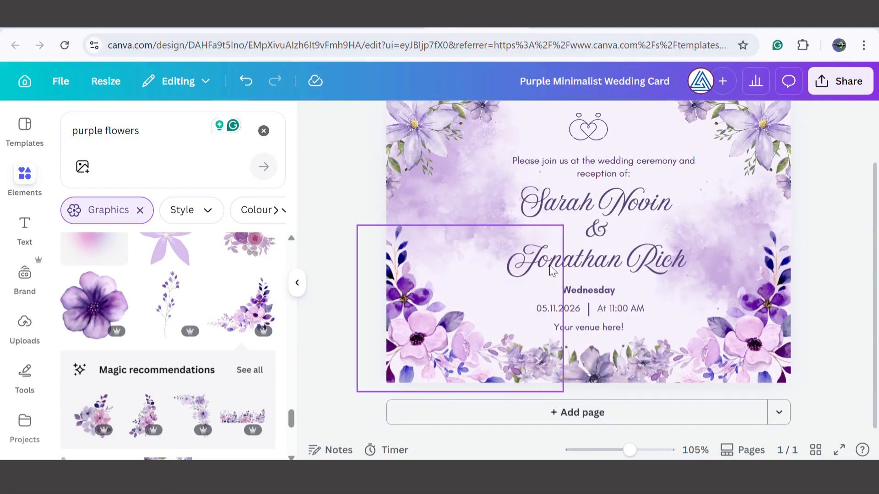
{"action": "left_click", "coordinate": [569, 261]}
{"action": "left_click", "coordinate": [576, 200]}
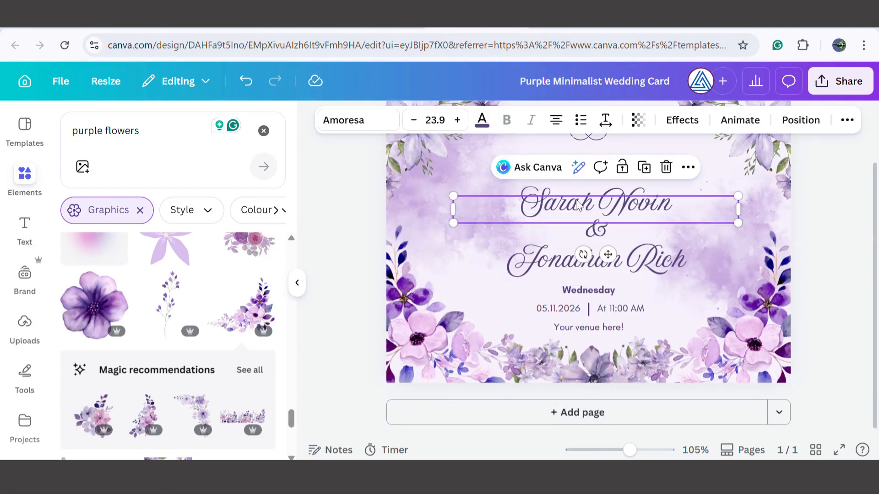
{"action": "left_click", "coordinate": [339, 254]}
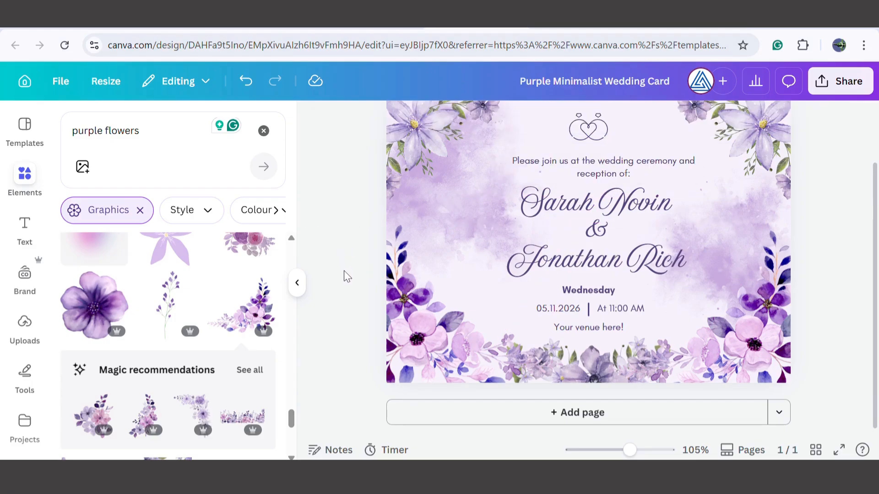
Step: Add a second page and place the recommended lilac and pink flower bouquet, scaled down, in its lower-right corner
{"action": "left_click", "coordinate": [579, 417]}
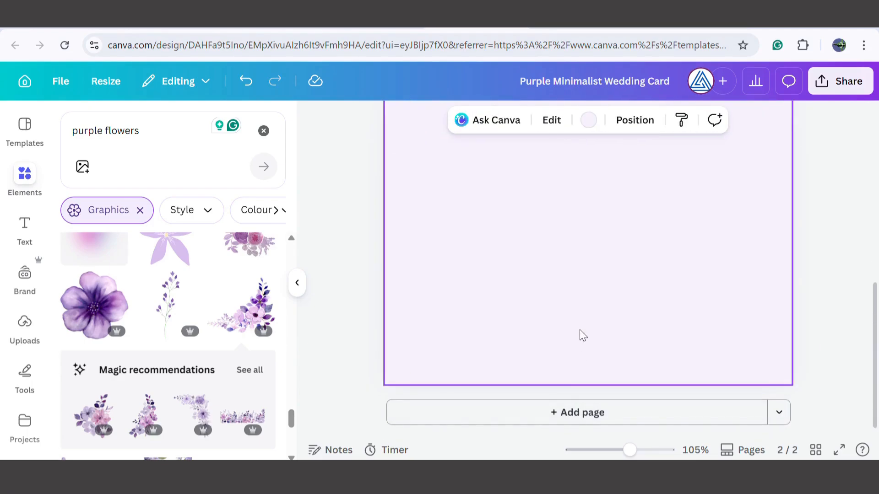
{"action": "scroll", "coordinate": [594, 337], "scroll_direction": "down", "scroll_amount": 2}
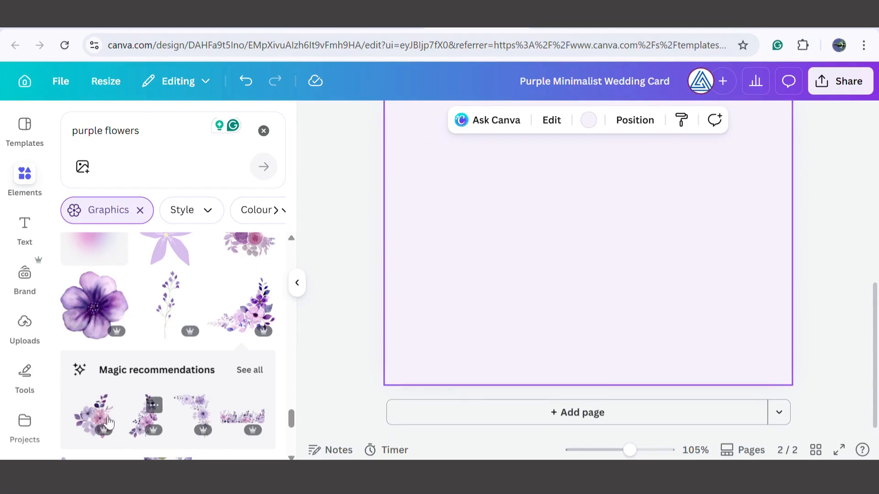
{"action": "left_click", "coordinate": [94, 414]}
{"action": "left_click_drag", "start_coordinate": [566, 266], "coordinate": [669, 295]}
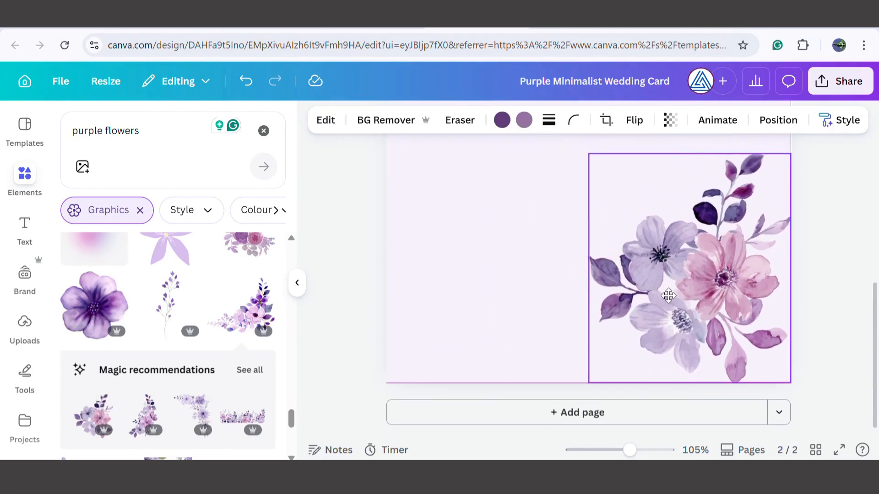
{"action": "left_click_drag", "start_coordinate": [603, 169], "coordinate": [642, 221]}
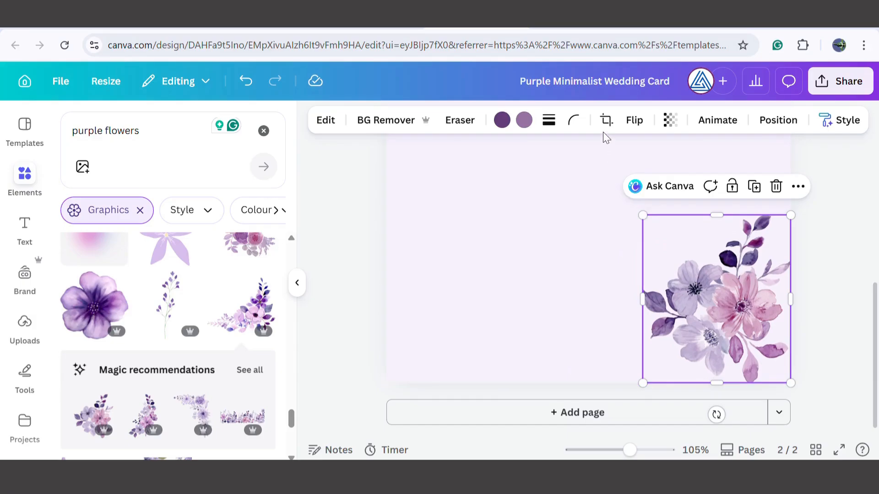
Step: Set the second page's bouquet transparency to 63 and enlarge it slightly past the page's lower edge
{"action": "left_click", "coordinate": [669, 120]}
{"action": "left_click_drag", "start_coordinate": [701, 177], "coordinate": [667, 177]}
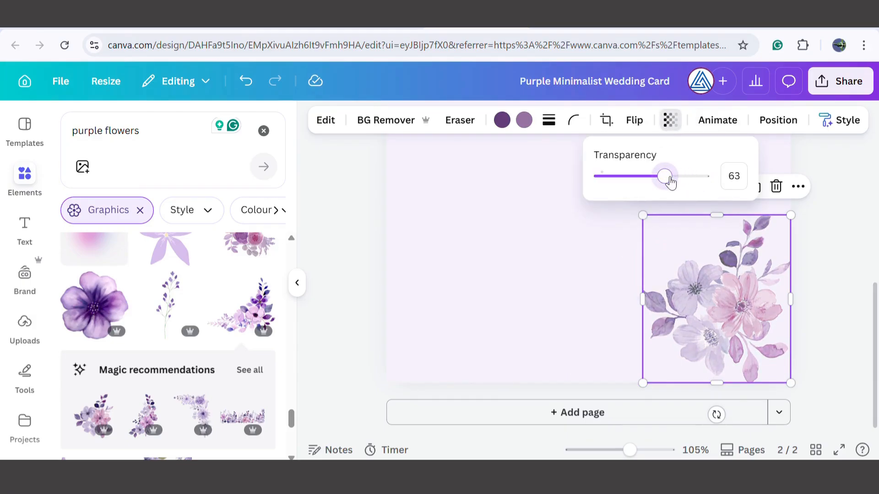
{"action": "left_click_drag", "start_coordinate": [650, 394], "coordinate": [636, 403]}
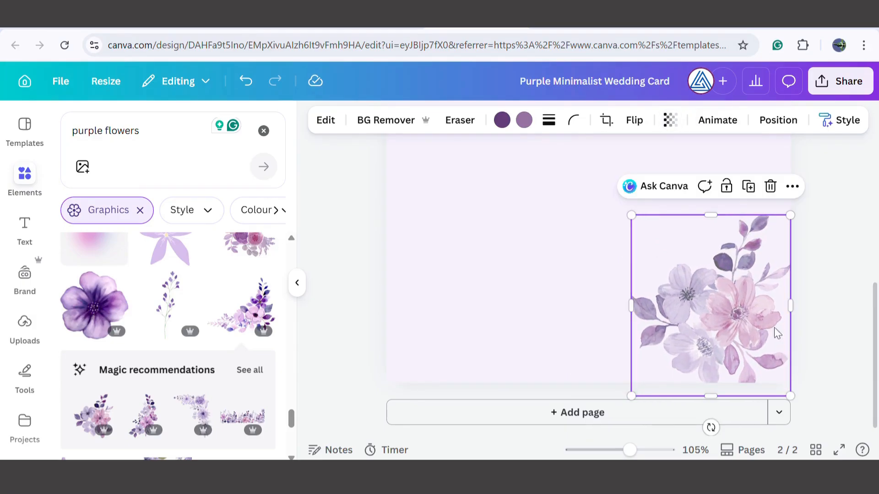
{"action": "left_click", "coordinate": [810, 326]}
{"action": "left_click", "coordinate": [745, 309]}
{"action": "left_click", "coordinate": [348, 276]}
{"action": "scroll", "coordinate": [424, 281], "scroll_direction": "up", "scroll_amount": 3}
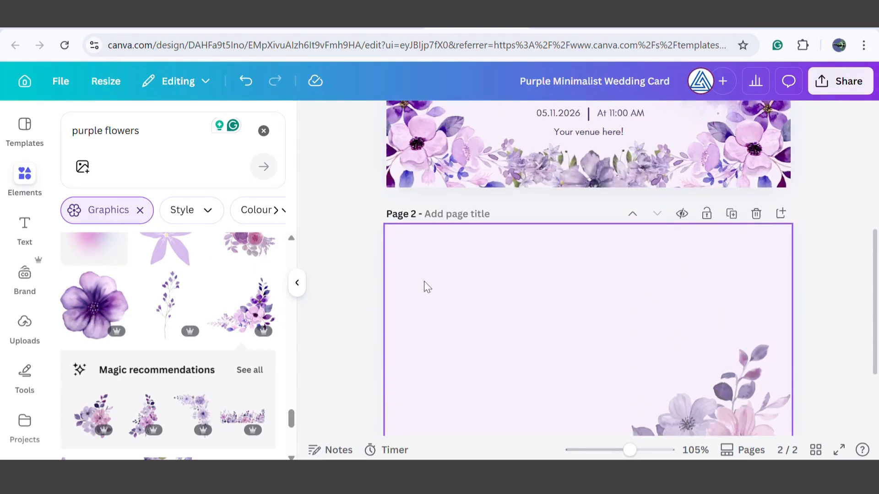
{"action": "scroll", "coordinate": [428, 283], "scroll_direction": "down", "scroll_amount": 3}
Step: Add the blurred pink and lilac gradient graphic to the second page and position it in the upper-right area
{"action": "scroll", "coordinate": [91, 315], "scroll_direction": "up", "scroll_amount": 1}
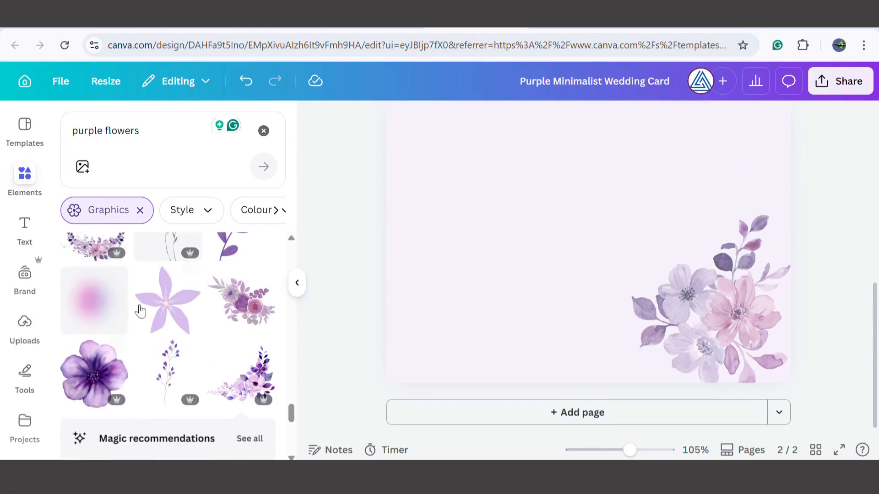
{"action": "left_click", "coordinate": [109, 311]}
{"action": "left_click_drag", "start_coordinate": [575, 290], "coordinate": [716, 216]}
{"action": "left_click", "coordinate": [342, 267]}
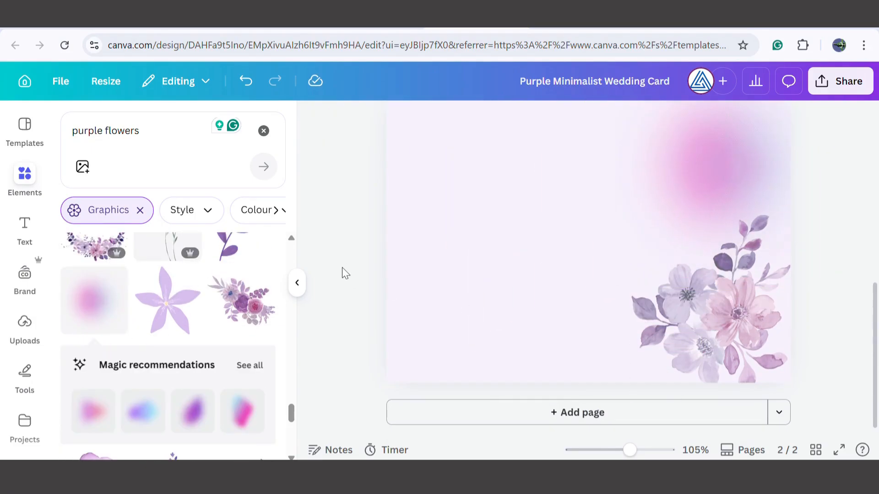
Step: Duplicate the blurred gradient and place the copy over the second page's lower-left edge
{"action": "scroll", "coordinate": [342, 267], "scroll_direction": "up", "scroll_amount": 3}
{"action": "left_click", "coordinate": [717, 287]}
{"action": "left_click_drag", "start_coordinate": [716, 300], "coordinate": [427, 361]}
{"action": "scroll", "coordinate": [427, 361], "scroll_direction": "down", "scroll_amount": 3}
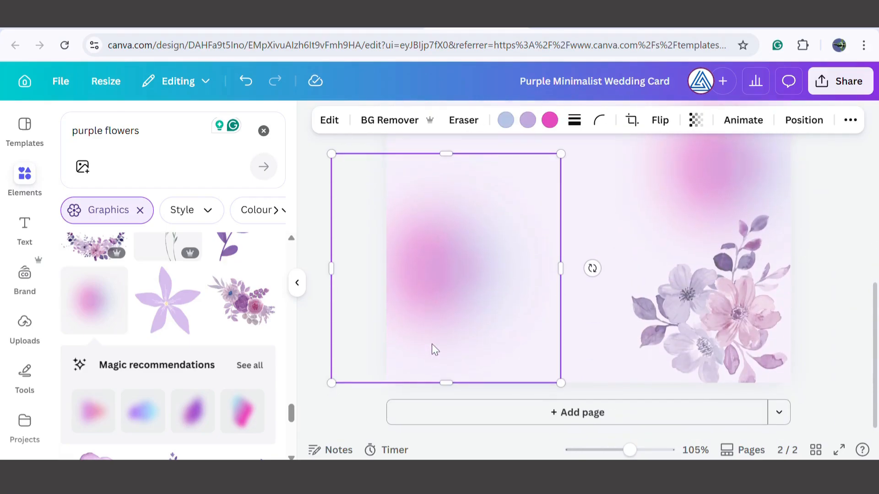
{"action": "left_click", "coordinate": [330, 201]}
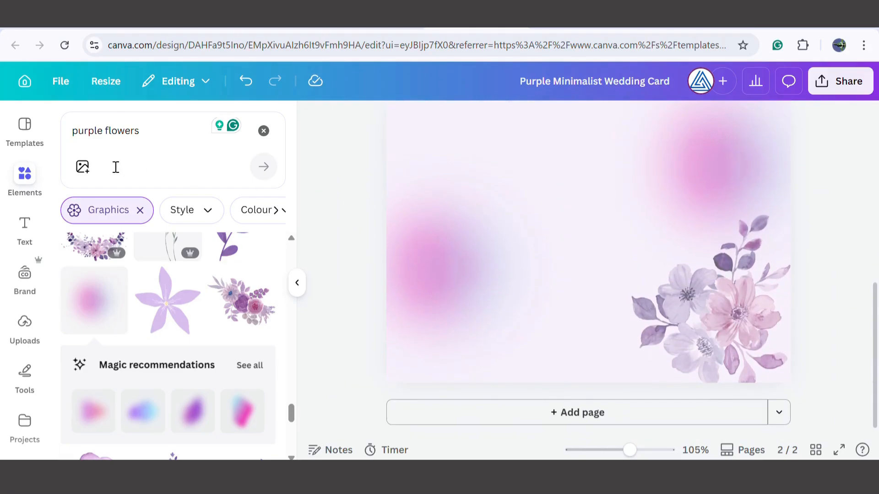
Step: Search the elements for "lines" and add the plain straight line shape to the second page
{"action": "left_click", "coordinate": [28, 181]}
{"action": "left_click", "coordinate": [264, 138]}
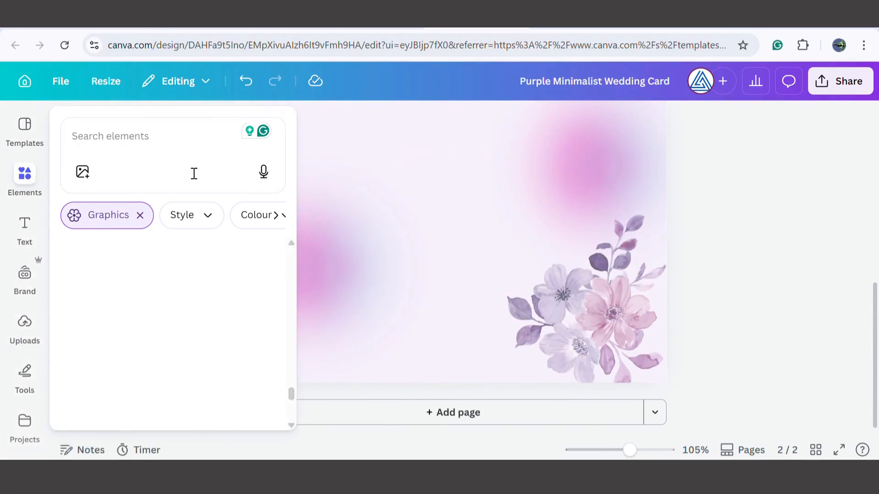
{"action": "left_click", "coordinate": [152, 141]}
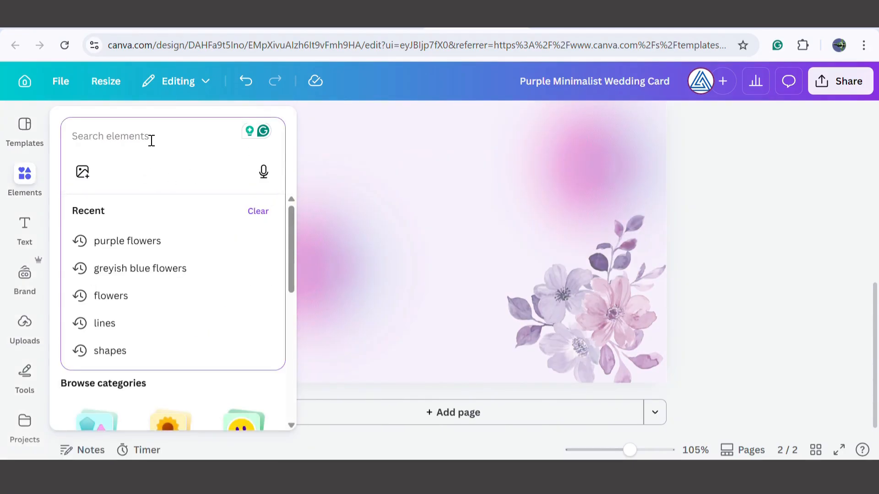
{"action": "type", "text": "lies"}
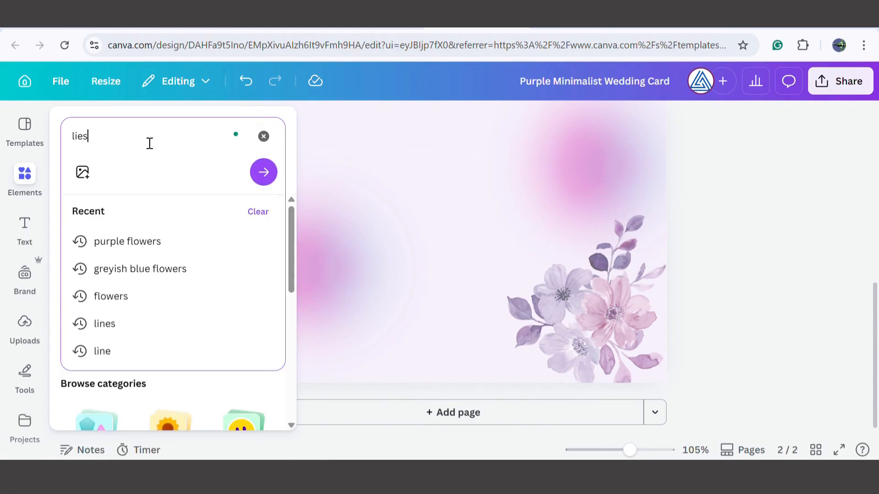
{"action": "key", "text": "Return"}
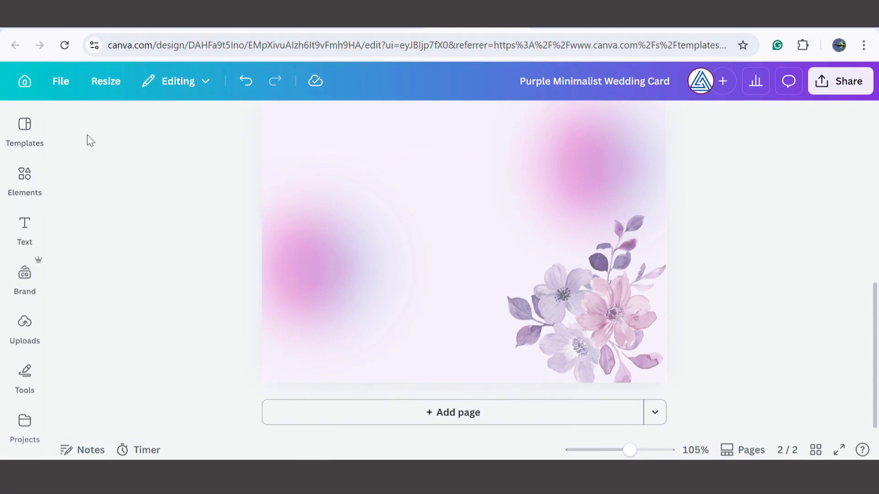
{"action": "left_click", "coordinate": [34, 196]}
{"action": "left_click", "coordinate": [79, 135]}
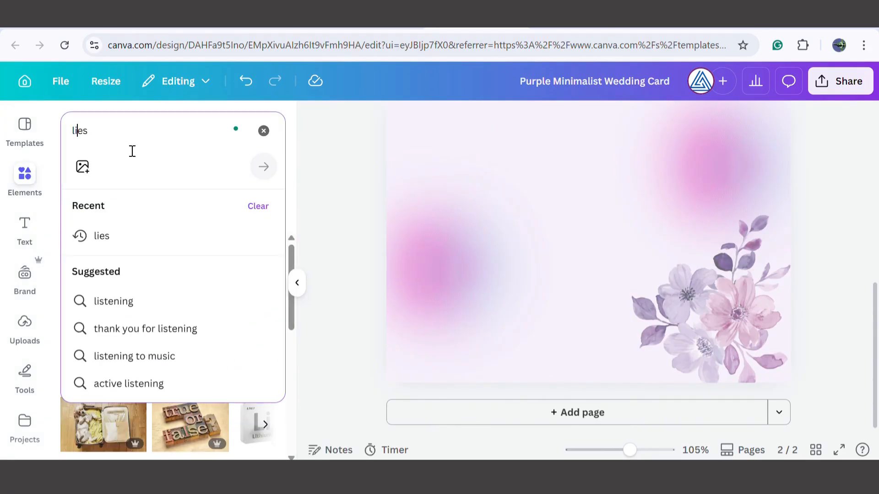
{"action": "type", "text": "n"}
{"action": "left_click", "coordinate": [126, 238]}
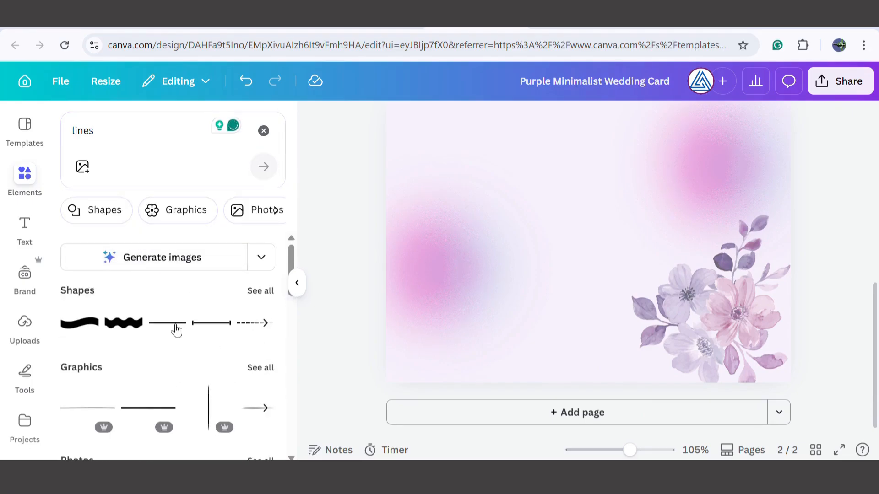
{"action": "left_click", "coordinate": [176, 326]}
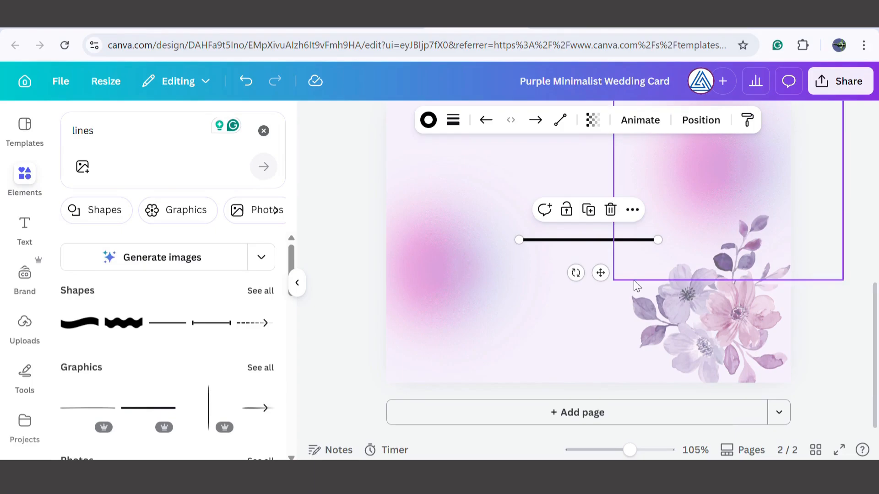
Step: Reduce the line's stroke weight to a thin line and rotate it 90° to stand vertically
{"action": "left_click", "coordinate": [453, 120]}
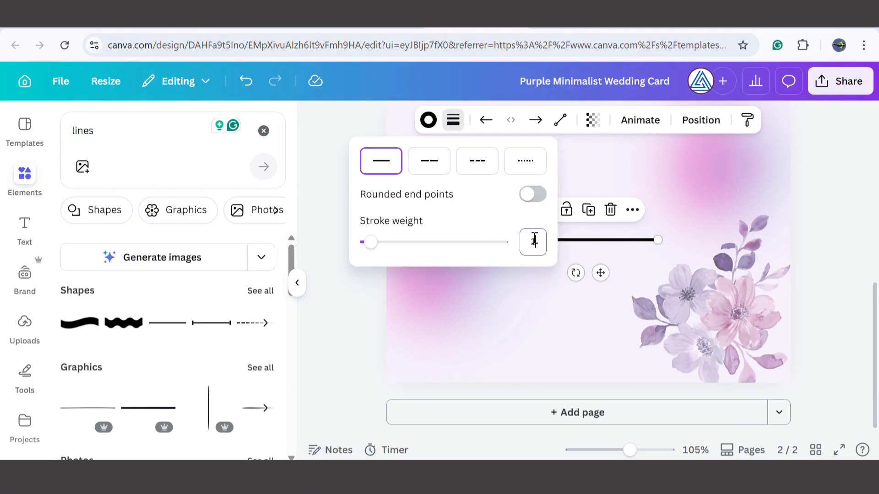
{"action": "left_click", "coordinate": [297, 282]}
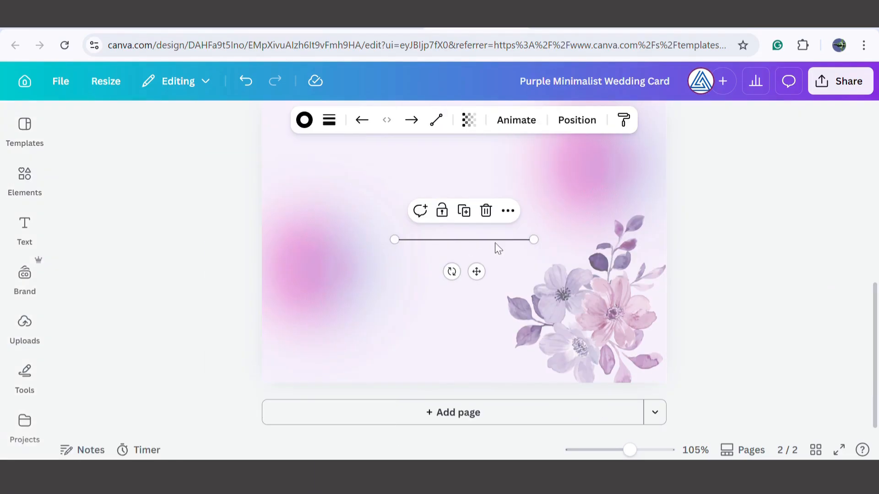
{"action": "left_click_drag", "start_coordinate": [436, 286], "coordinate": [410, 237]}
{"action": "key", "text": "ctrl+z"}
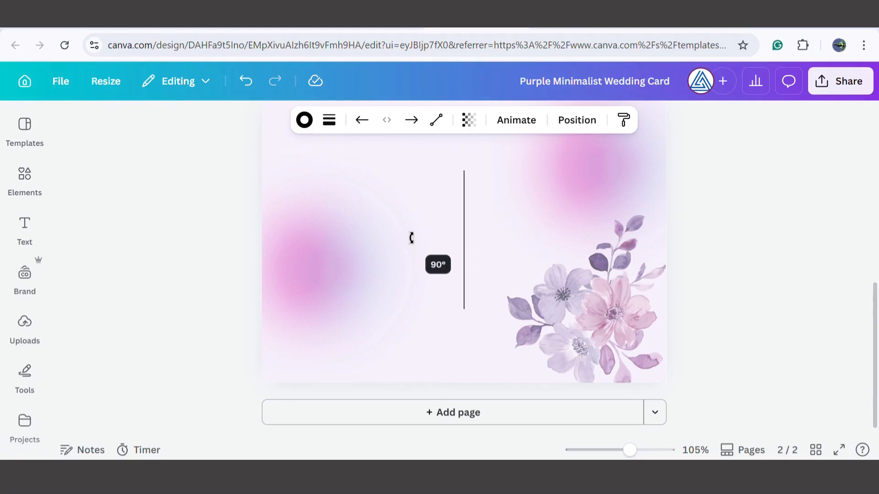
Step: Move the vertical line towards the second page's left edge and extend it over the full page height
{"action": "left_click_drag", "start_coordinate": [463, 242], "coordinate": [347, 199]}
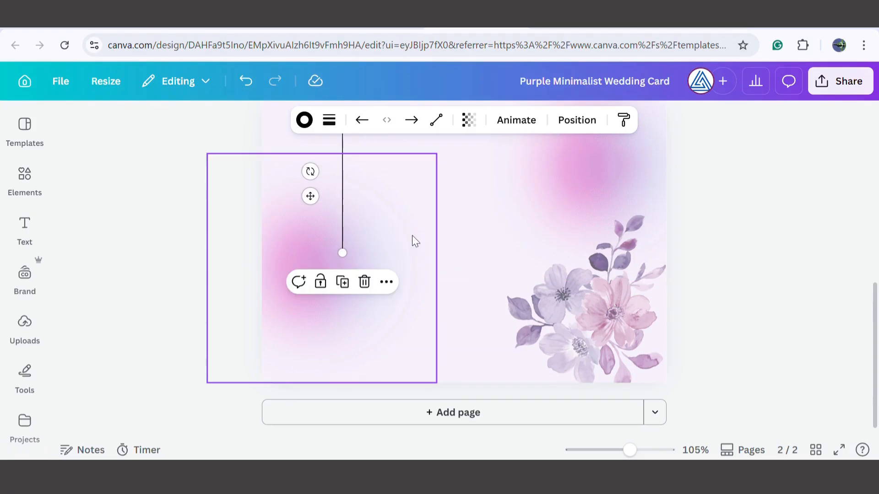
{"action": "scroll", "coordinate": [463, 257], "scroll_direction": "up", "scroll_amount": 2}
{"action": "scroll", "coordinate": [342, 211], "scroll_direction": "up", "scroll_amount": 1}
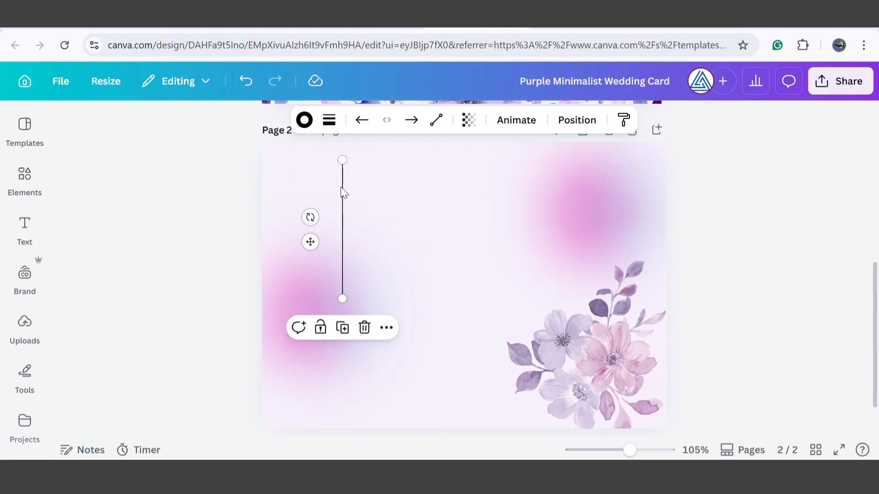
{"action": "mouse_move", "coordinate": [342, 191]}
{"action": "left_mouse_down"}
{"action": "mouse_move", "coordinate": [349, 178]}
{"action": "mouse_move", "coordinate": [341, 174]}
{"action": "left_mouse_up"}
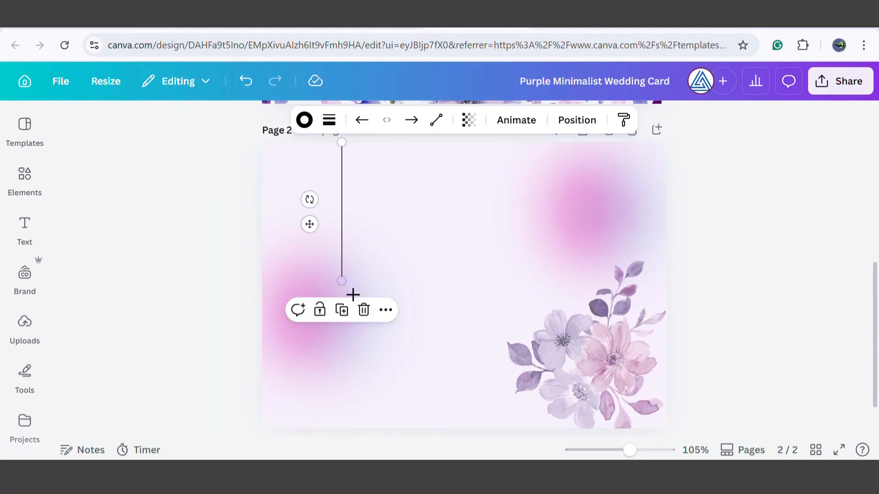
{"action": "left_click_drag", "start_coordinate": [351, 291], "coordinate": [353, 439]}
{"action": "left_click", "coordinate": [224, 258]}
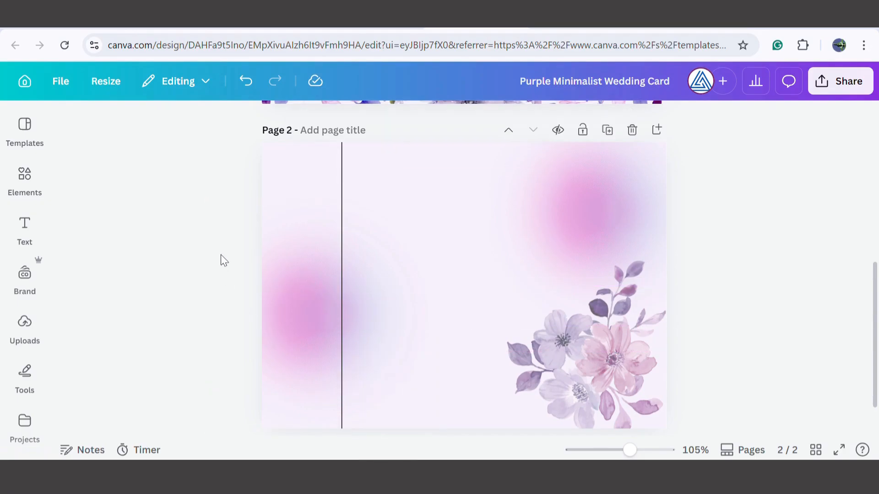
Step: Add a Title-style text box to the second page and place it near the upper-left corner, around the vertical line
{"action": "left_click", "coordinate": [25, 226]}
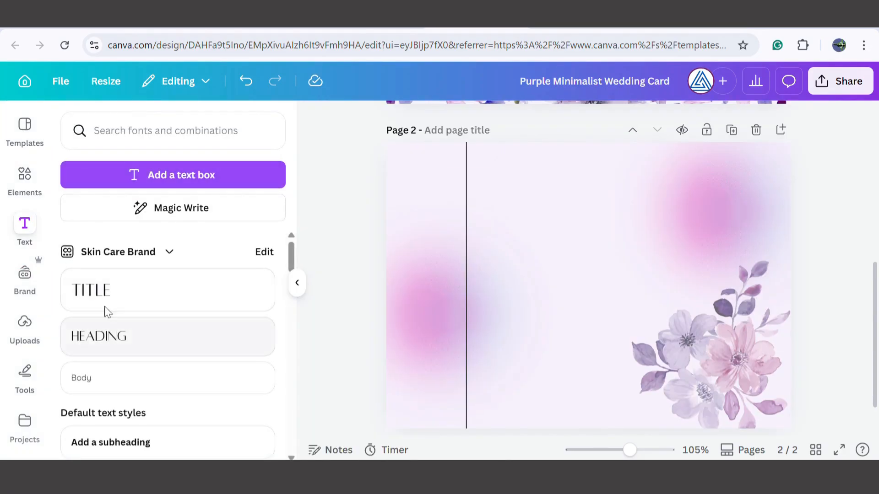
{"action": "left_click", "coordinate": [106, 290]}
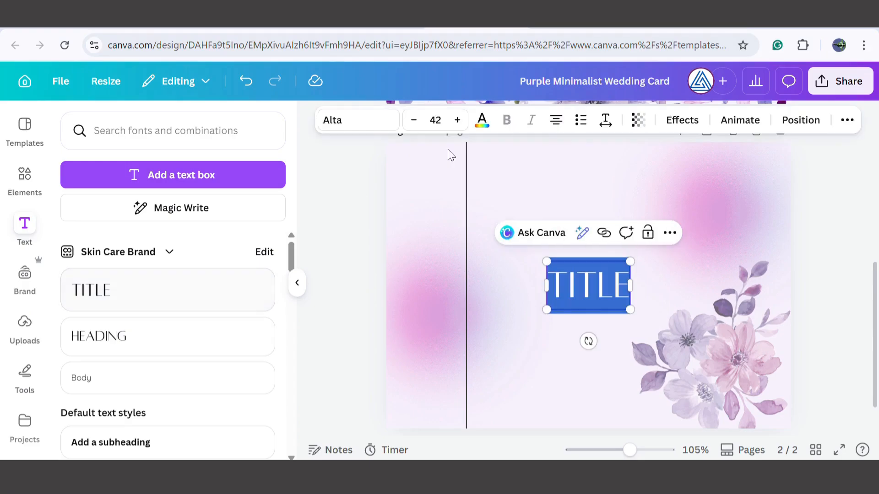
{"action": "left_click", "coordinate": [573, 358]}
{"action": "left_click", "coordinate": [589, 291]}
{"action": "left_click_drag", "start_coordinate": [588, 292], "coordinate": [439, 192]}
Step: Replace the title text with R, S, V and P on separate lines and centre it in the strip beside the vertical line
{"action": "double_click", "coordinate": [441, 196]}
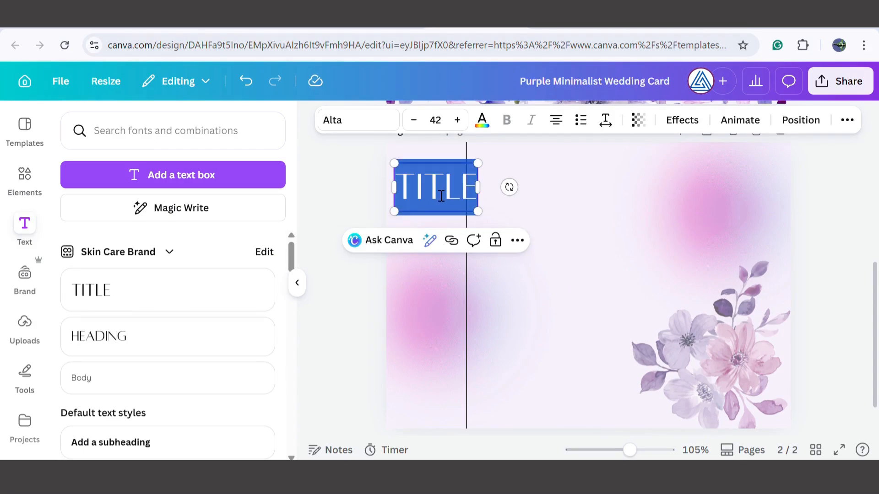
{"action": "type", "text": "R"}
{"action": "key", "text": "Return"}
{"action": "type", "text": "S"}
{"action": "key", "text": "Return"}
{"action": "type", "text": "V"}
{"action": "key", "text": "Return"}
{"action": "type", "text": "P"}
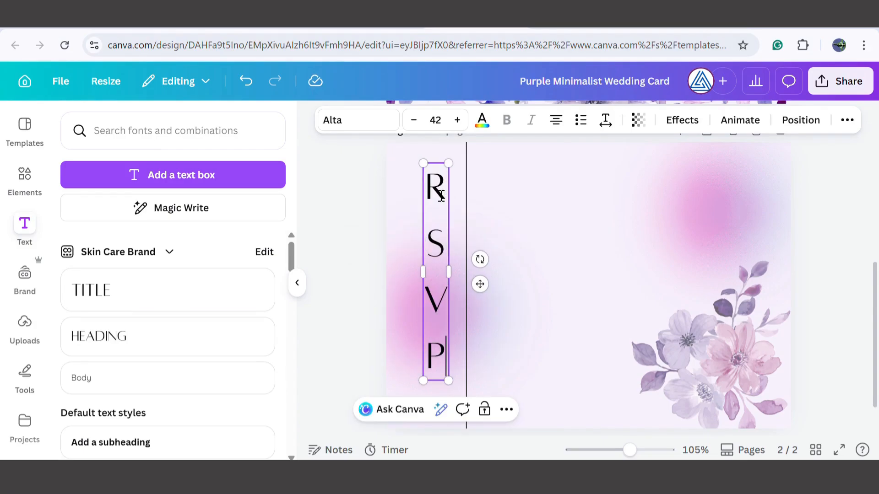
{"action": "left_click", "coordinate": [355, 193]}
{"action": "left_click_drag", "start_coordinate": [435, 273], "coordinate": [436, 296]}
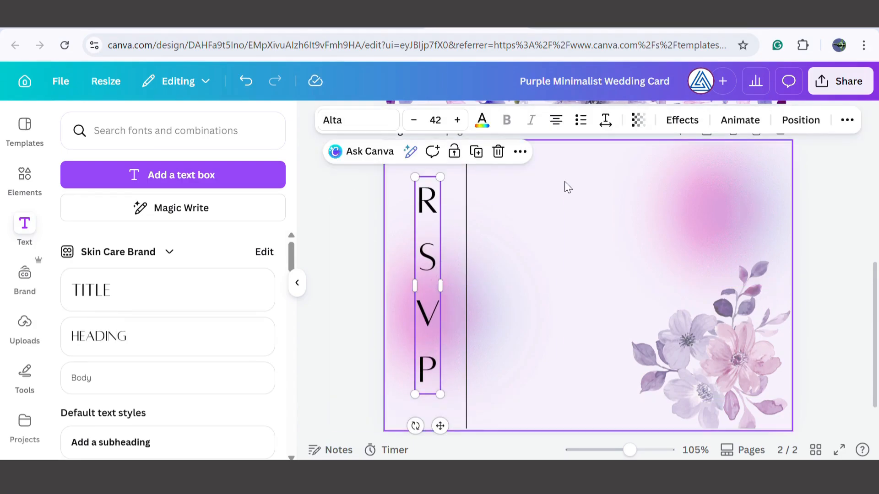
Step: Anchor the RSVP text box at its middle and set its line spacing to 1.73
{"action": "left_click", "coordinate": [605, 120]}
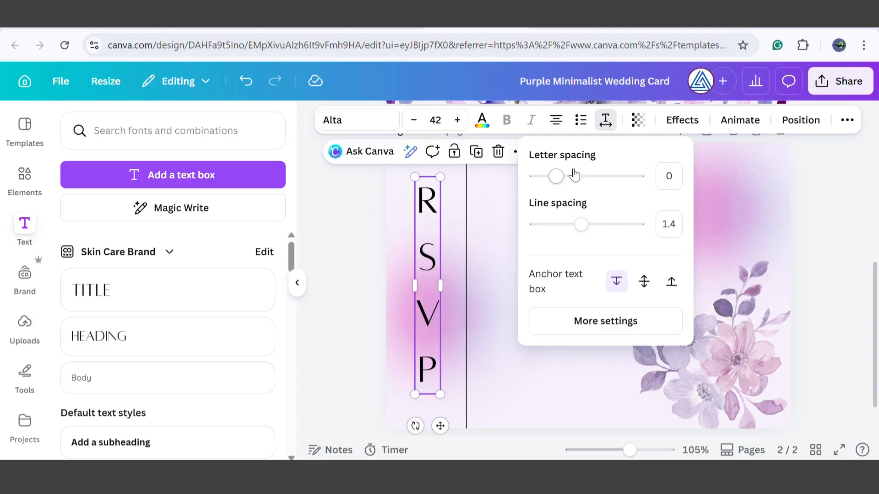
{"action": "mouse_move", "coordinate": [563, 184]}
{"action": "left_mouse_down"}
{"action": "mouse_move", "coordinate": [572, 180]}
{"action": "mouse_move", "coordinate": [555, 178]}
{"action": "left_mouse_up"}
{"action": "left_click", "coordinate": [644, 282]}
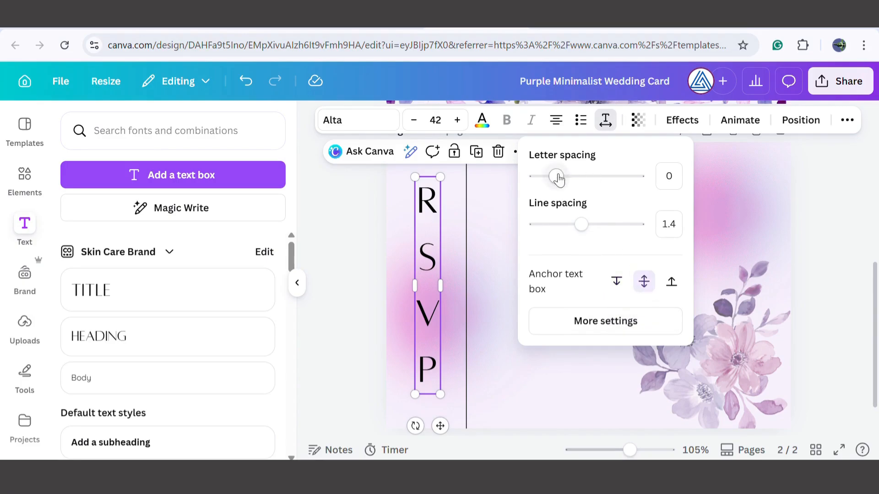
{"action": "left_click_drag", "start_coordinate": [581, 225], "coordinate": [604, 229]}
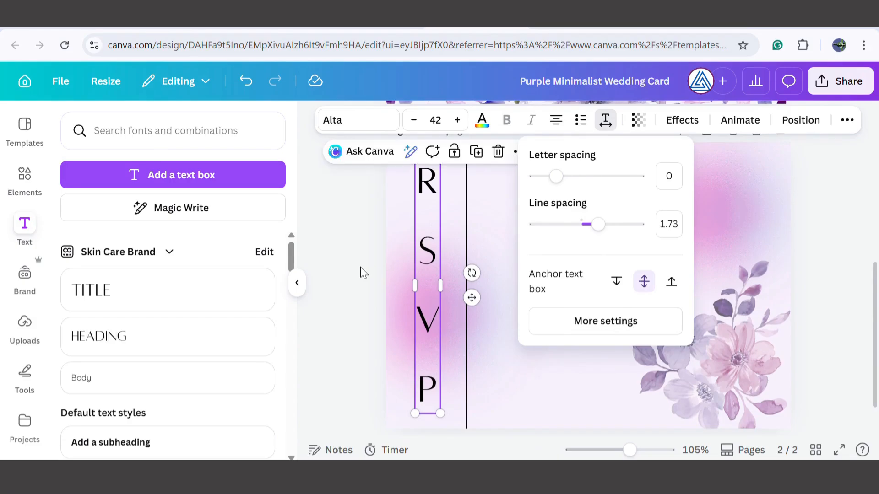
{"action": "left_click", "coordinate": [360, 268]}
{"action": "left_click", "coordinate": [362, 265]}
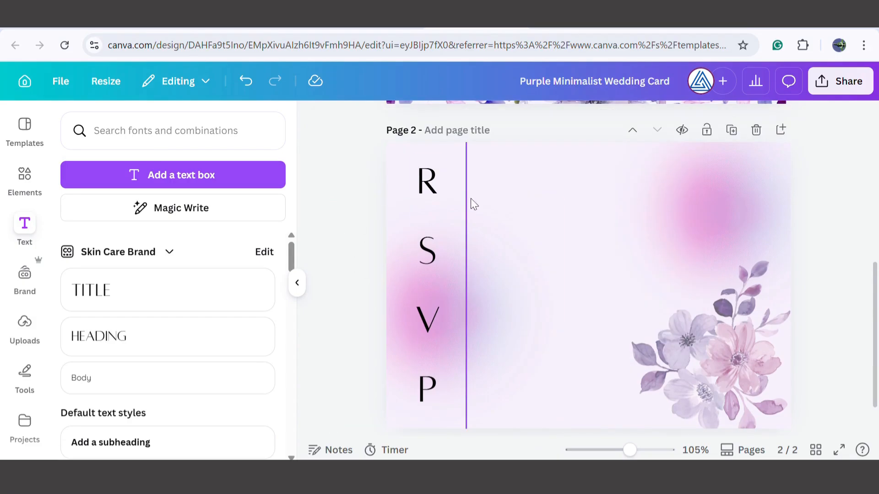
{"action": "left_click", "coordinate": [467, 150]}
{"action": "left_click", "coordinate": [362, 180]}
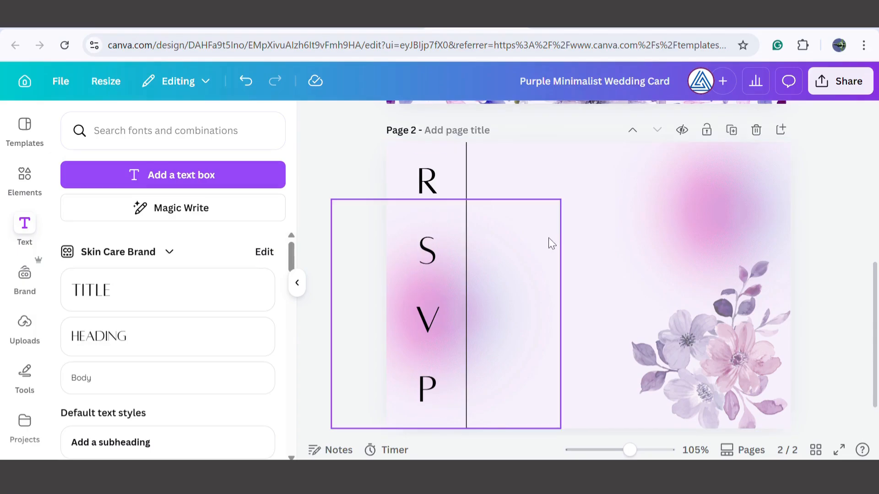
Step: Add a subheading to the second page reading "Kindly inform your availability by October 15th"
{"action": "left_click", "coordinate": [118, 451]}
{"action": "left_click", "coordinate": [586, 298]}
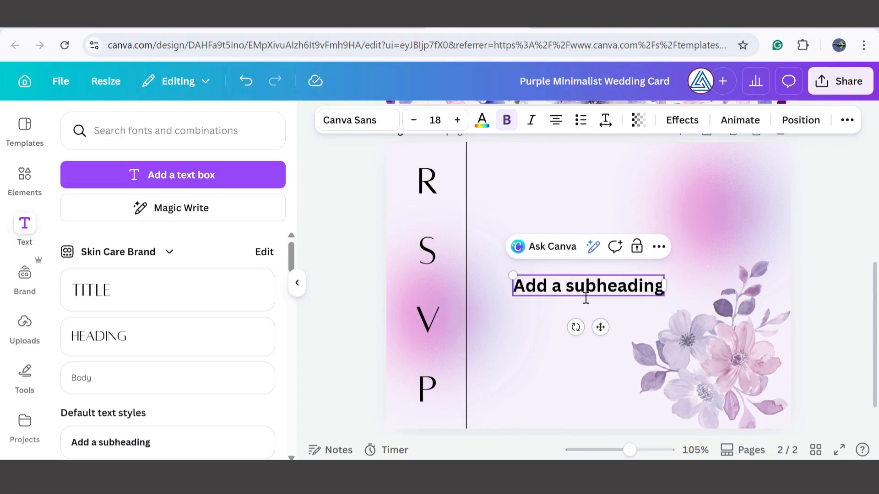
{"action": "key", "text": "ctrl+a"}
{"action": "type", "text": "Kin"}
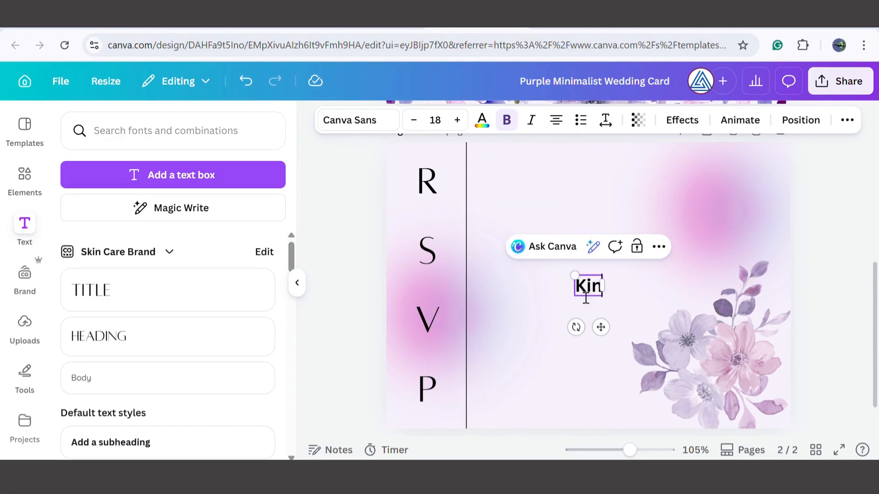
{"action": "type", "text": "dly in"}
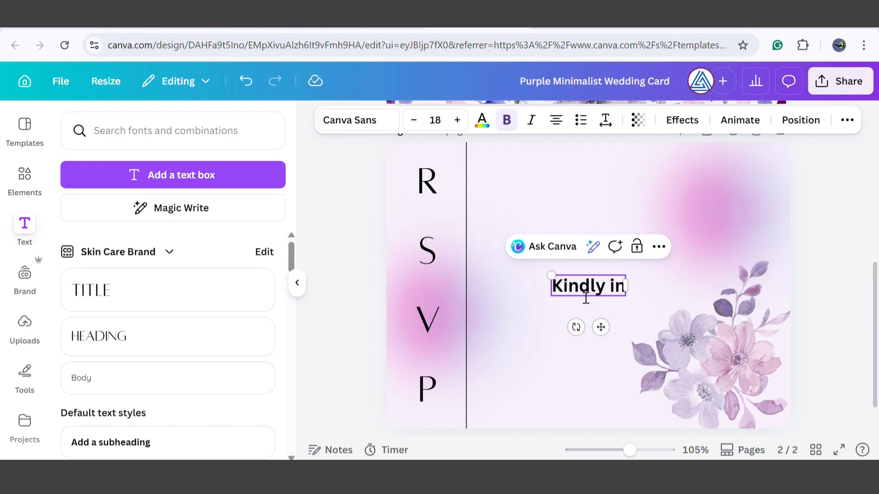
{"action": "type", "text": "form"}
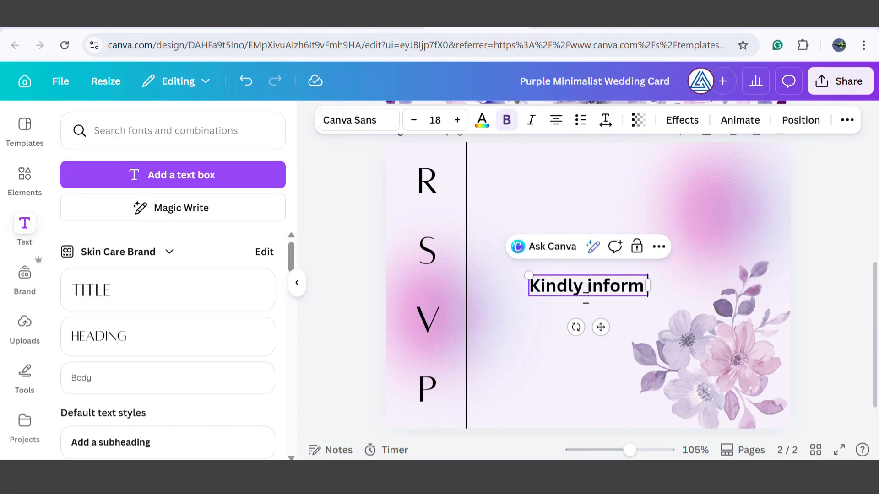
{"action": "type", "text": " your availab"}
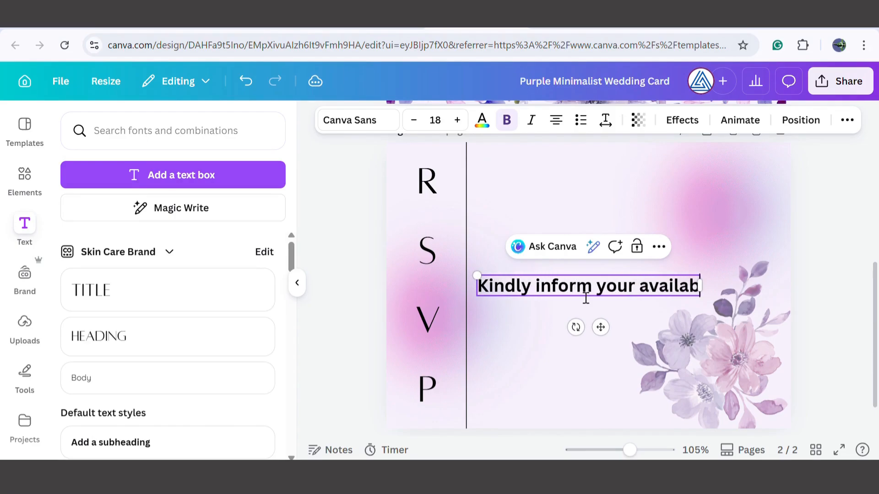
{"action": "type", "text": "ility by"}
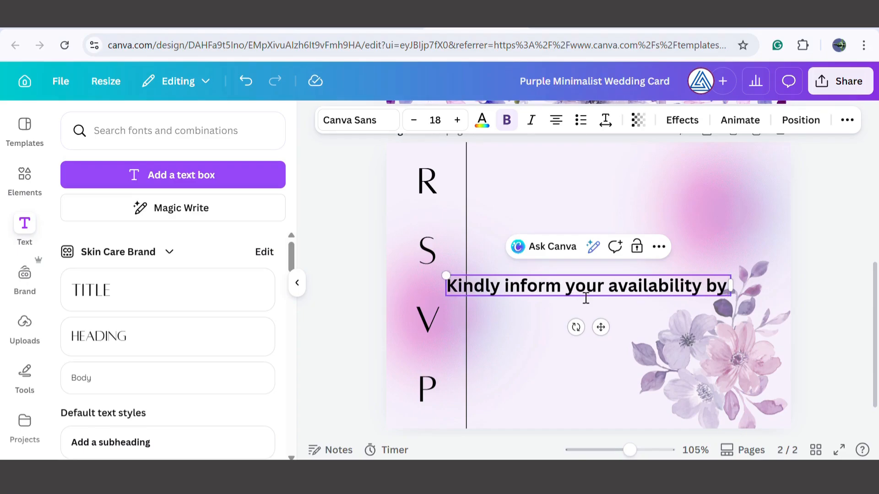
{"action": "type", "text": " Octo"}
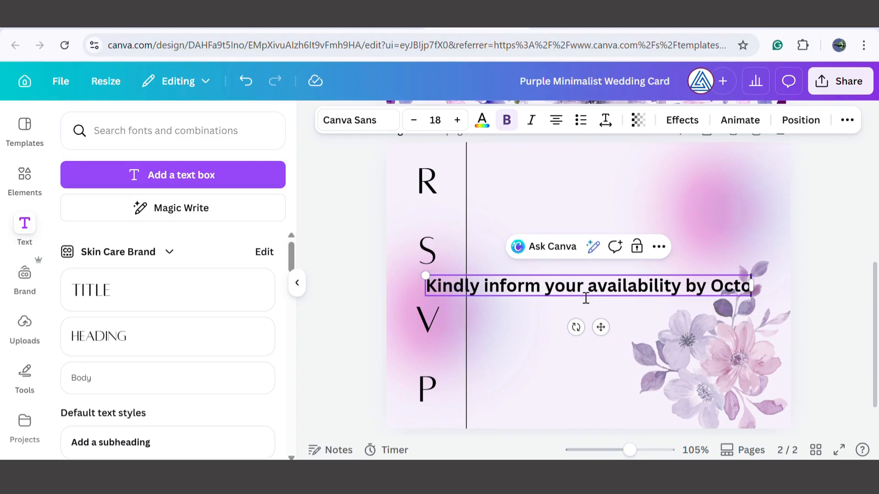
{"action": "type", "text": "ber 15th"}
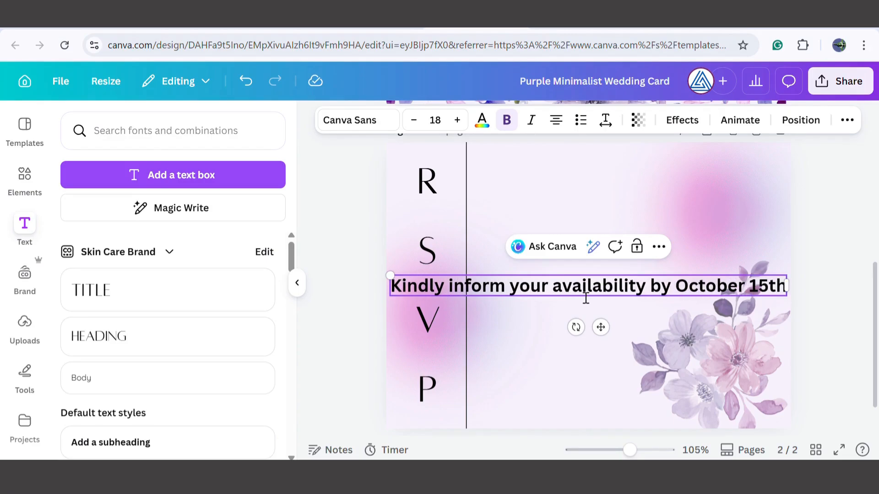
Step: Scale the availability text down to size 13.4, place it in the upper area beside the line, and make it italic instead of bold
{"action": "left_click_drag", "start_coordinate": [390, 276], "coordinate": [491, 281]}
{"action": "left_click_drag", "start_coordinate": [672, 295], "coordinate": [656, 200]}
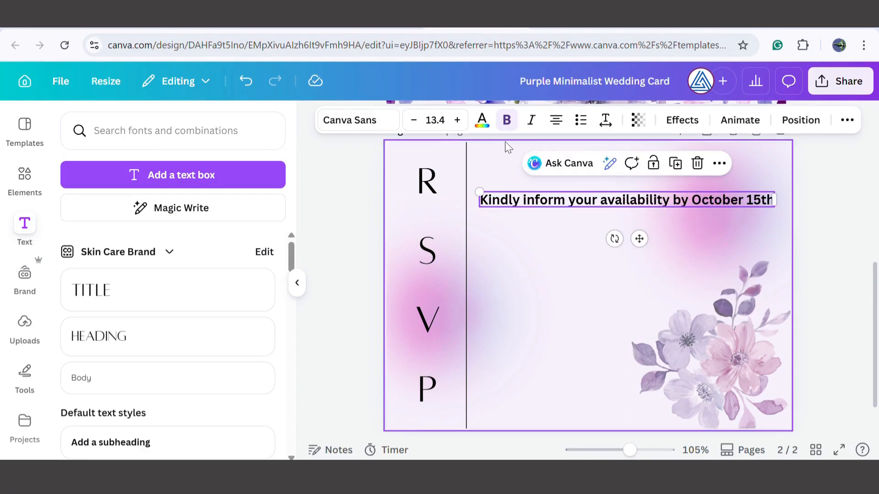
{"action": "left_click", "coordinate": [507, 121]}
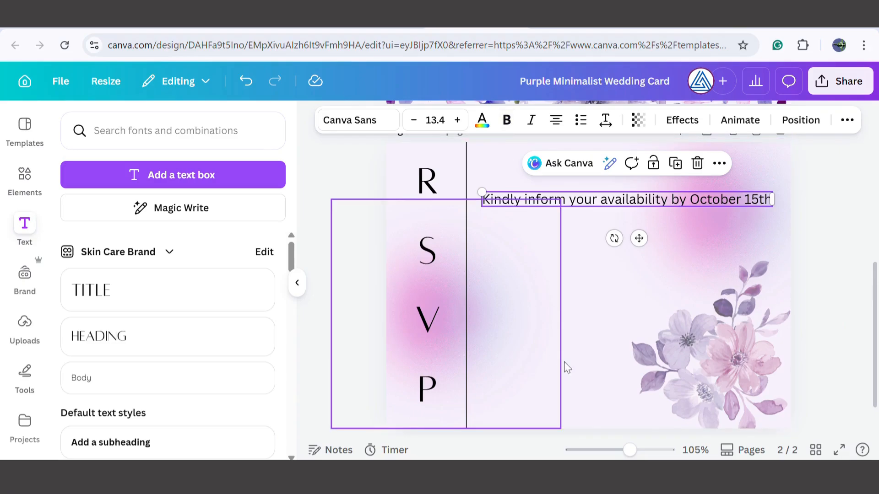
{"action": "left_click", "coordinate": [532, 120]}
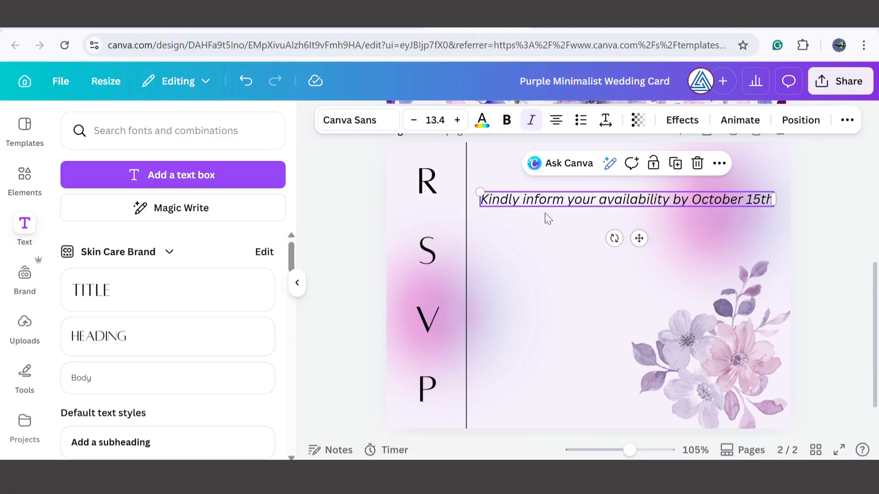
Step: Add a body text reading "Contact:" to the second page, scale it to size 10 and place it low beside the vertical line
{"action": "left_click", "coordinate": [583, 362]}
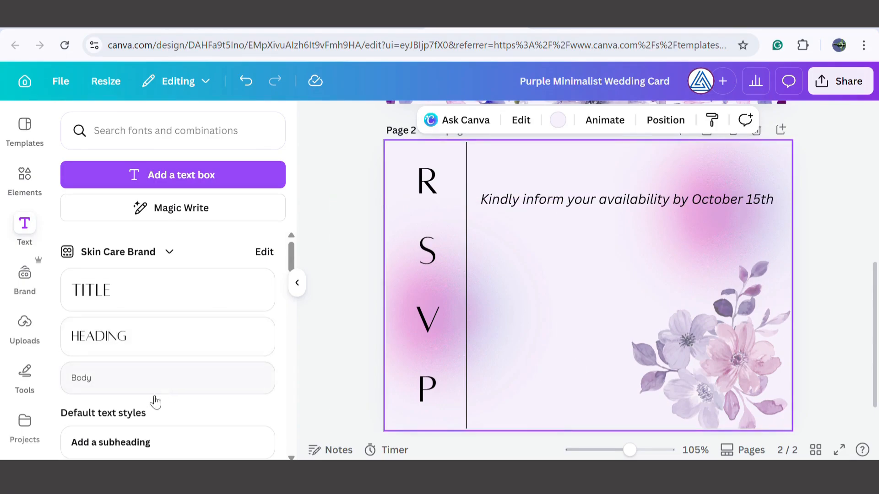
{"action": "left_click", "coordinate": [95, 383]}
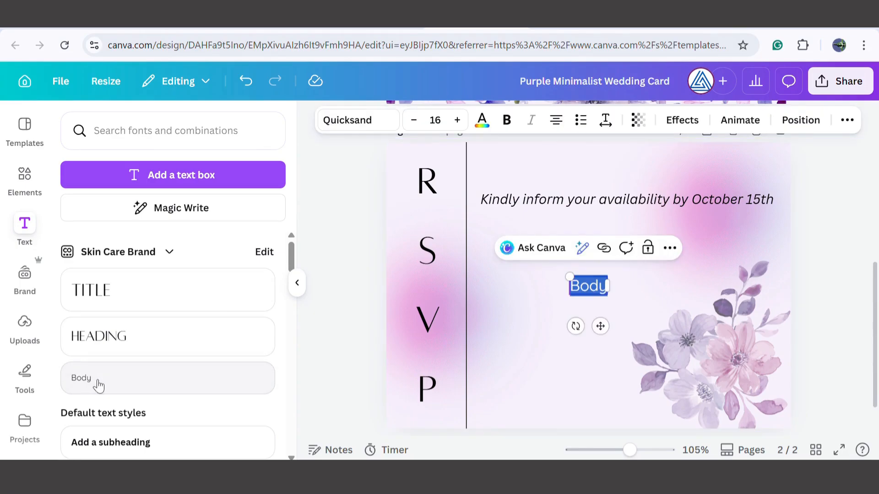
{"action": "type", "text": "Contact"}
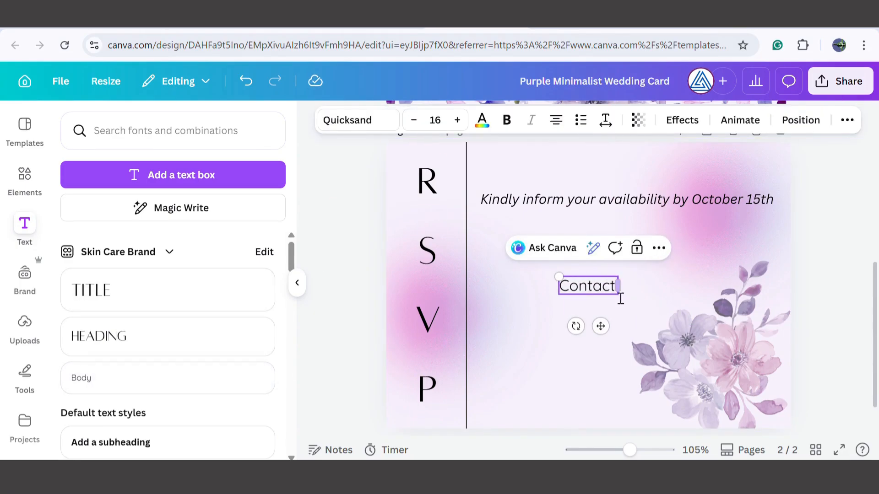
{"action": "left_click", "coordinate": [596, 299]}
{"action": "left_click_drag", "start_coordinate": [588, 287], "coordinate": [520, 378]}
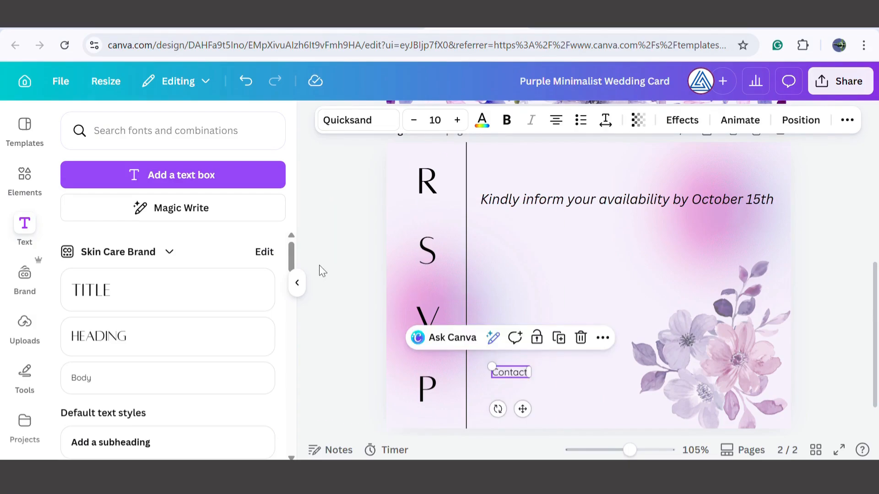
{"action": "left_click", "coordinate": [304, 258]}
Step: Add a subheading containing the contact person's full name and, on a second line, their phone number
{"action": "left_click", "coordinate": [186, 441]}
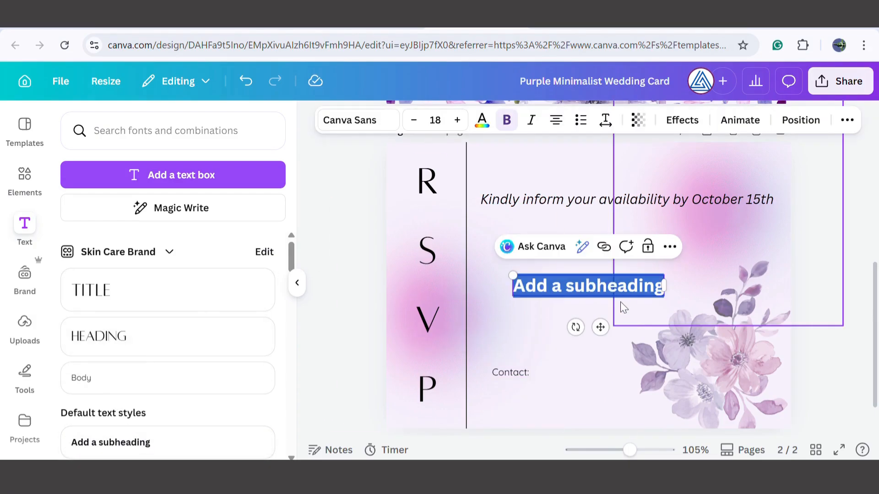
{"action": "type", "text": "Shaan"}
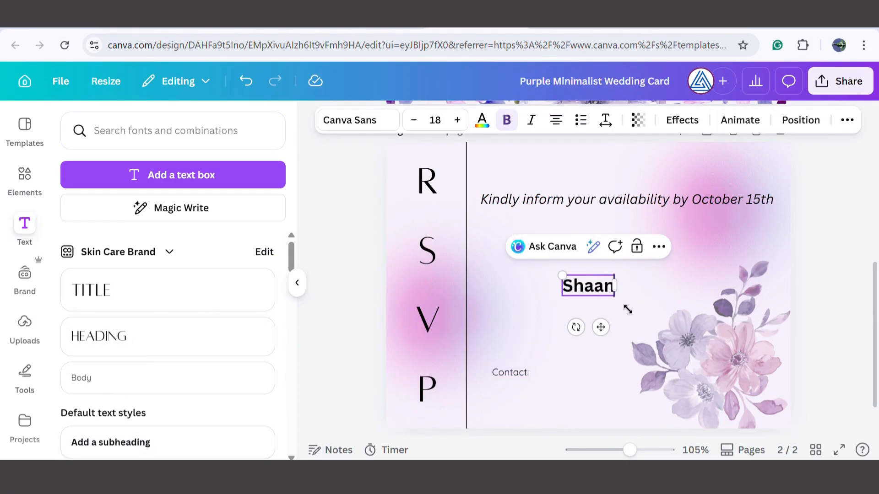
{"action": "type", "text": " Emir"}
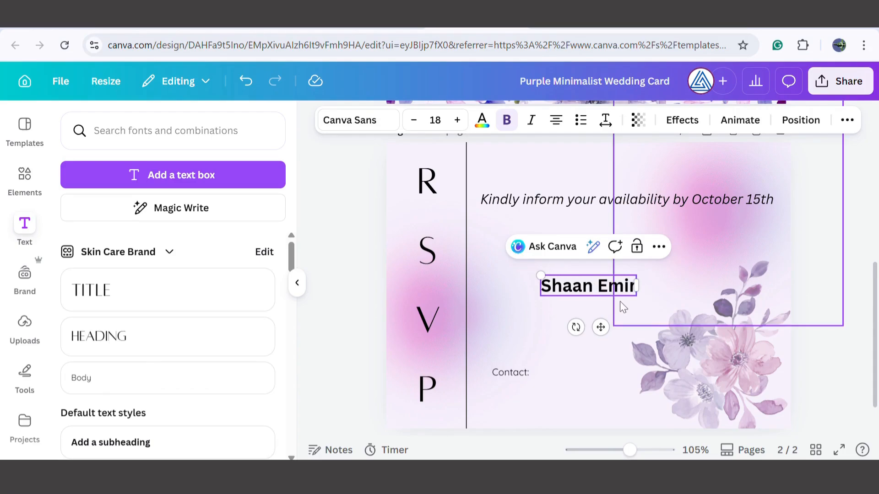
{"action": "type", "text": "e"}
{"action": "key", "text": "Return"}
{"action": "type", "text": "123-"}
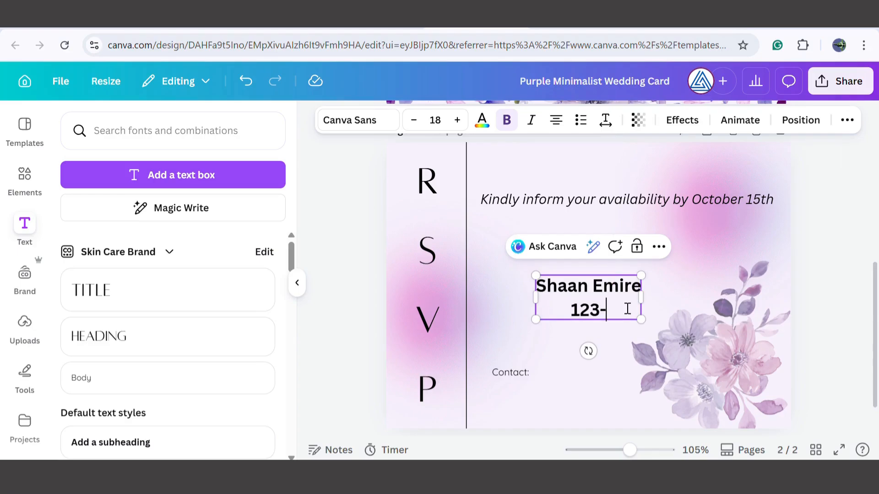
{"action": "type", "text": "234-456"}
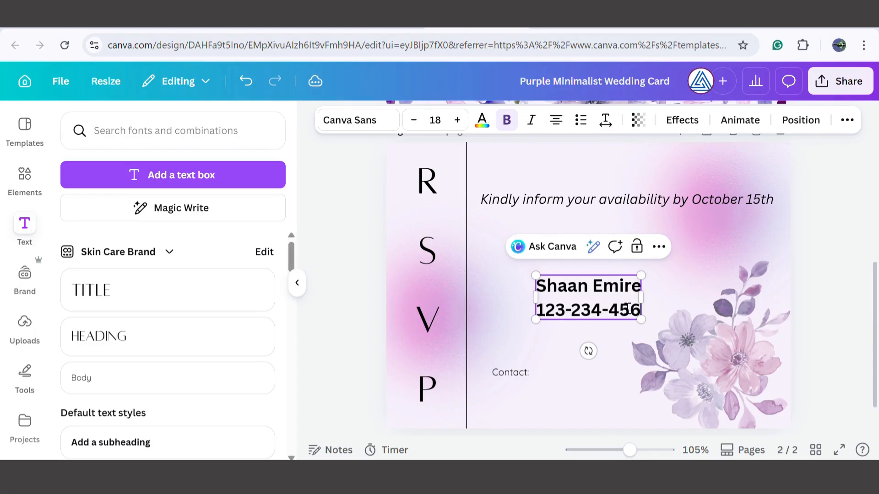
{"action": "left_click", "coordinate": [600, 380]}
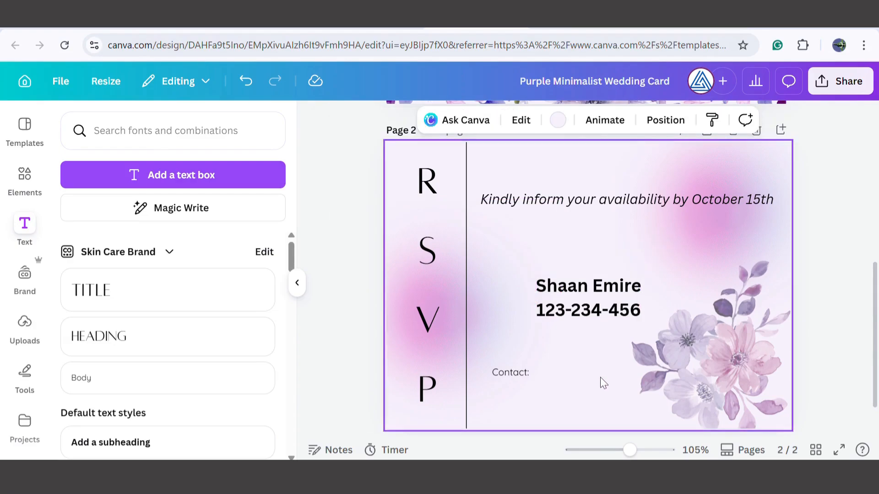
Step: Remove the bold from the contact details, scale them to size 11.6 and place them under the "Contact:" label
{"action": "left_click", "coordinate": [588, 295]}
{"action": "left_click", "coordinate": [506, 120]}
{"action": "left_click_drag", "start_coordinate": [607, 308], "coordinate": [562, 417]}
{"action": "left_click_drag", "start_coordinate": [496, 430], "coordinate": [533, 410]}
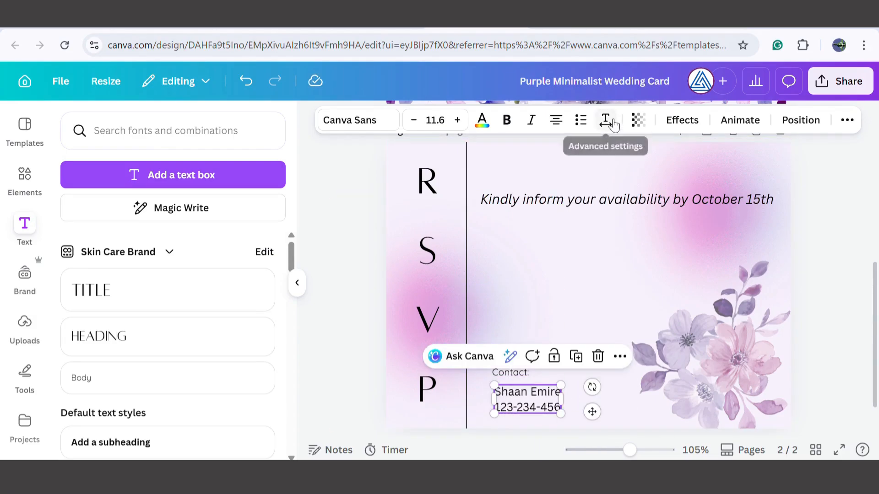
Step: Set the contact details' letter spacing to 23, tighten their line spacing and reduce the font size slightly
{"action": "left_click", "coordinate": [606, 120]}
{"action": "mouse_move", "coordinate": [568, 182]}
{"action": "left_mouse_down"}
{"action": "mouse_move", "coordinate": [578, 180]}
{"action": "mouse_move", "coordinate": [561, 179]}
{"action": "left_mouse_up"}
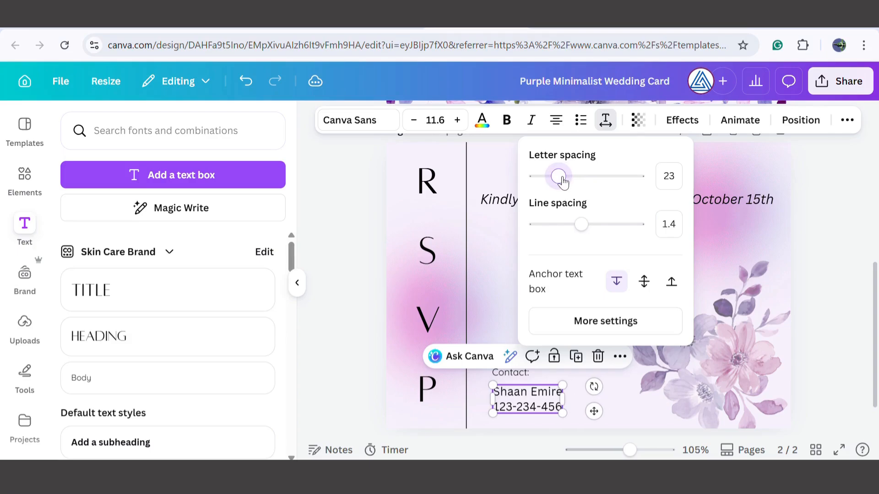
{"action": "left_click", "coordinate": [588, 232]}
{"action": "left_click_drag", "start_coordinate": [588, 231], "coordinate": [566, 232]}
{"action": "left_click", "coordinate": [414, 122]}
{"action": "left_click", "coordinate": [415, 123]}
{"action": "left_click", "coordinate": [342, 287]}
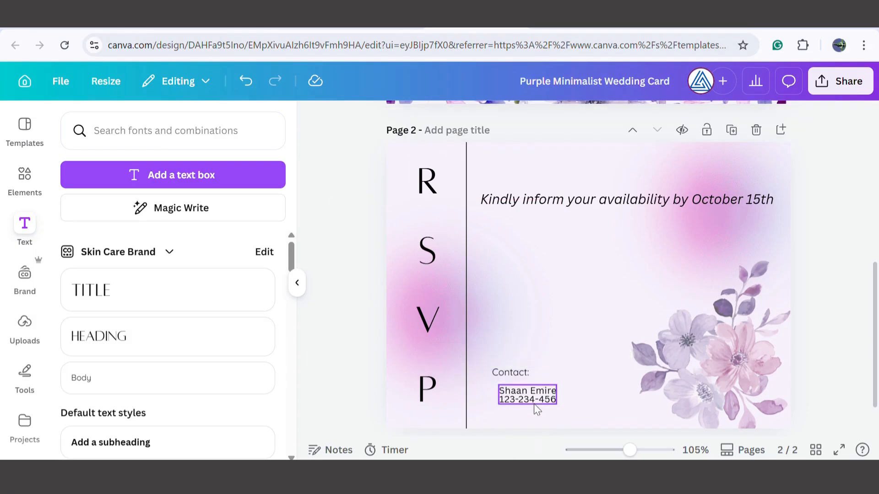
Step: Align the contact details with the start of the "Contact:" label and make that label bold
{"action": "left_click_drag", "start_coordinate": [534, 405], "coordinate": [530, 404]}
{"action": "left_click", "coordinate": [510, 373]}
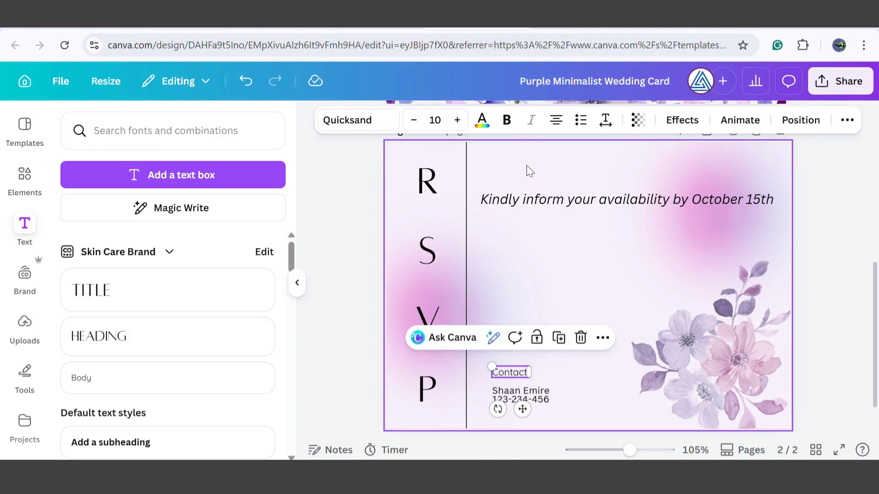
{"action": "left_click", "coordinate": [506, 120]}
{"action": "left_click", "coordinate": [339, 269]}
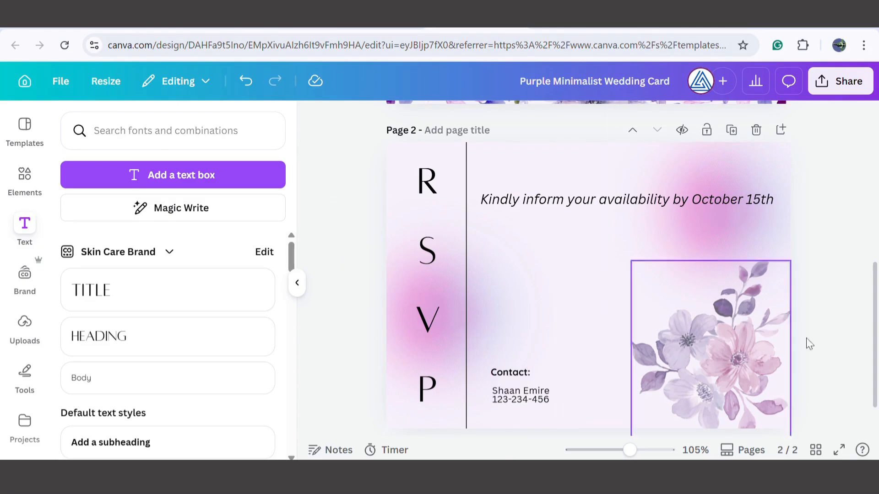
Step: Shift the flower cluster slightly further into the lower-right corner of the RSVP page
{"action": "left_click_drag", "start_coordinate": [751, 379], "coordinate": [761, 392]}
{"action": "left_click", "coordinate": [338, 292]}
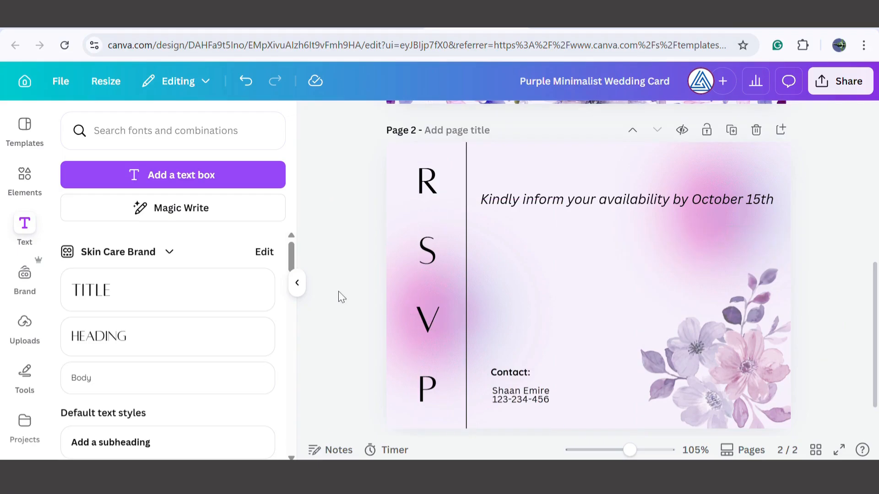
{"action": "left_click", "coordinate": [298, 283]}
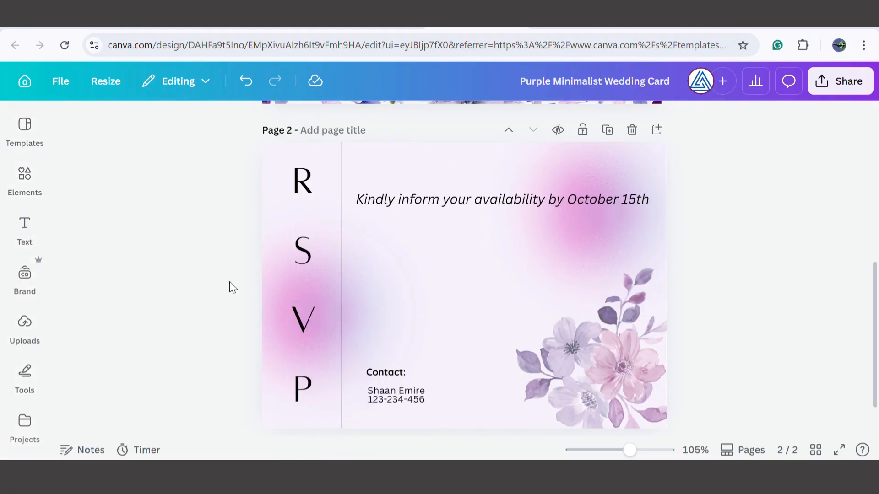
Step: Add a third page to the design and give it a white background
{"action": "scroll", "coordinate": [195, 265], "scroll_direction": "up", "scroll_amount": 6}
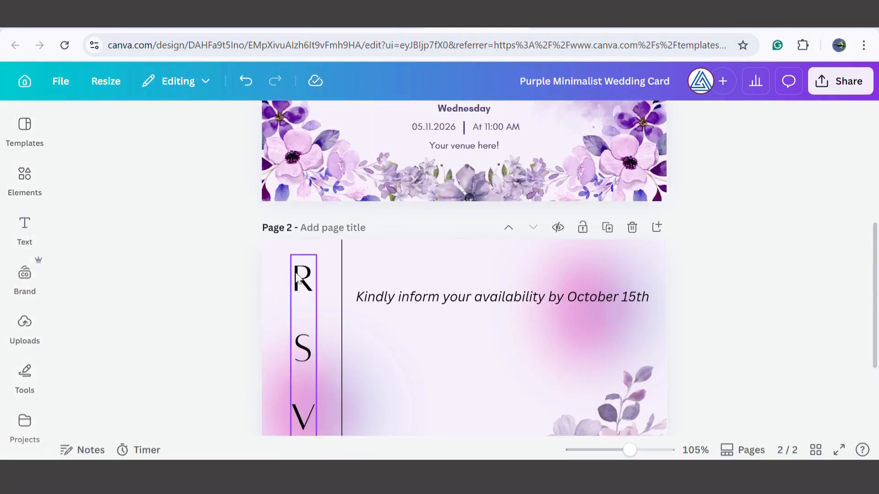
{"action": "scroll", "coordinate": [206, 247], "scroll_direction": "down", "scroll_amount": 6}
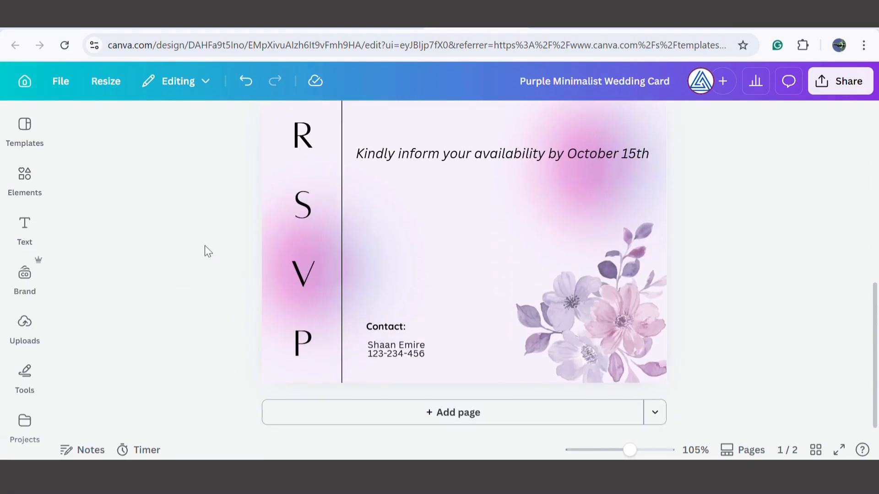
{"action": "left_click", "coordinate": [454, 413]}
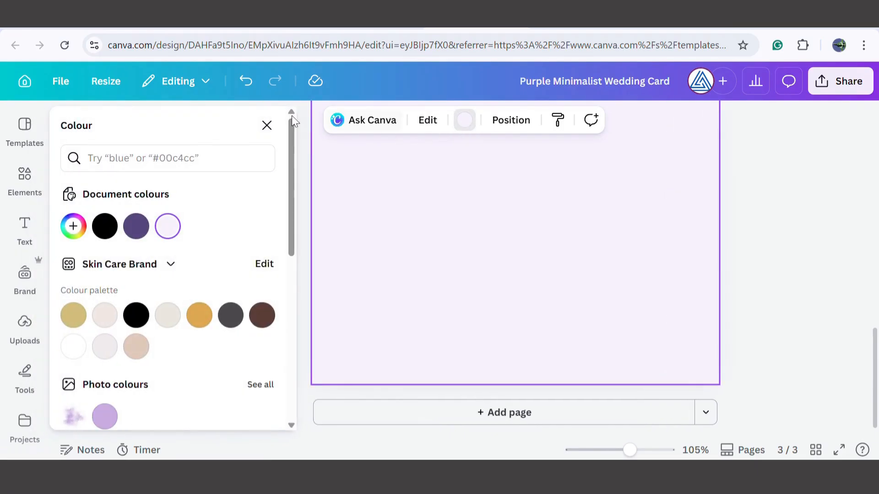
{"action": "left_click", "coordinate": [74, 350]}
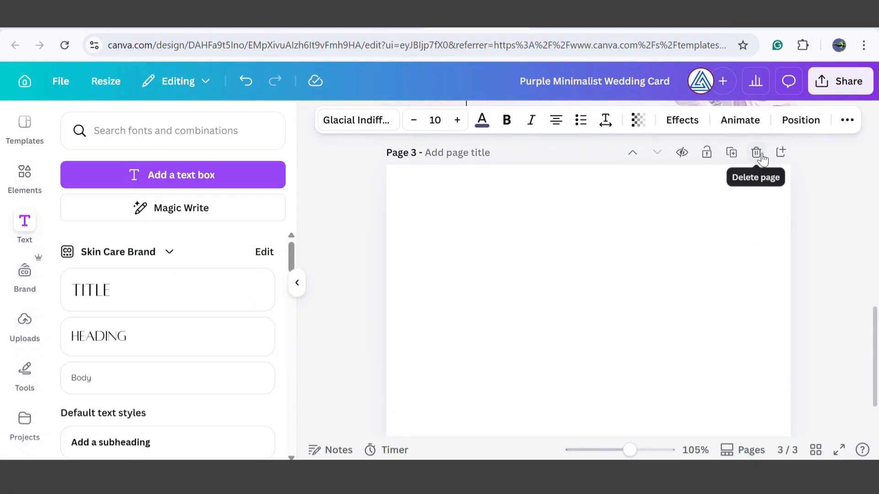
Step: Add the line "Please join us at the wedding ceremony and reception of:" to the upper part of page 3, left of centre
{"action": "left_click", "coordinate": [608, 302]}
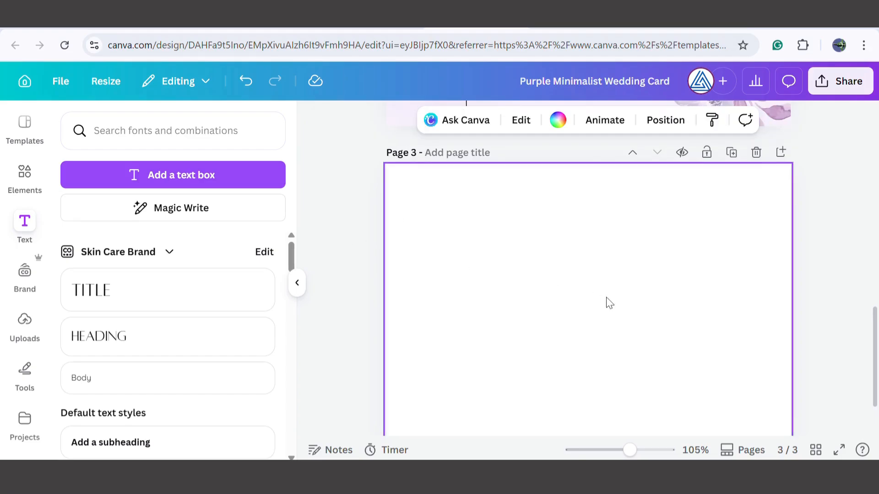
{"action": "type", "text": "Please join us at the wedding ceremony and reception of:"}
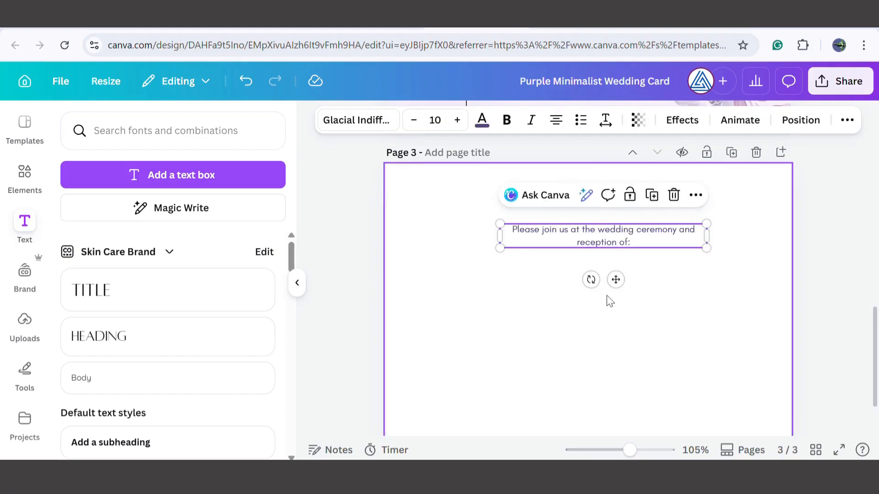
{"action": "left_click_drag", "start_coordinate": [597, 238], "coordinate": [559, 222]}
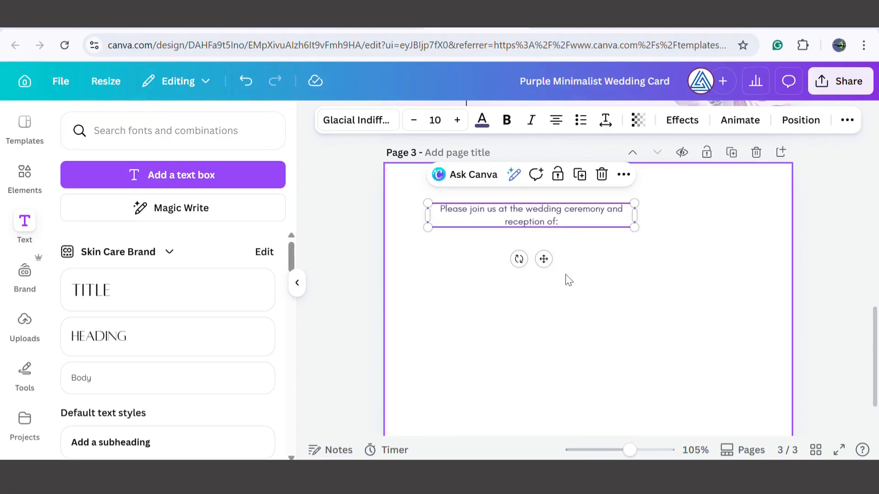
{"action": "left_click", "coordinate": [567, 278]}
Step: Add a heading to page 3 with the couple's full names on separate lines and an "&" on the line between them
{"action": "left_click", "coordinate": [82, 338]}
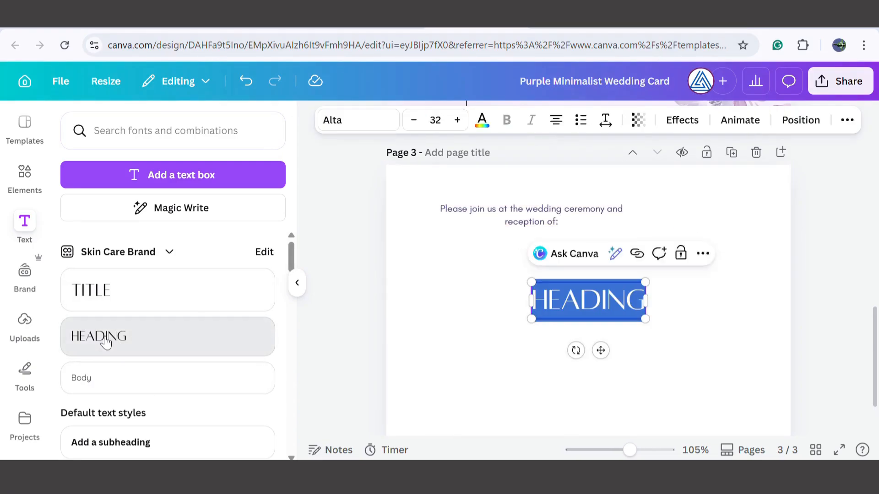
{"action": "type", "text": "SARAH NIVON"}
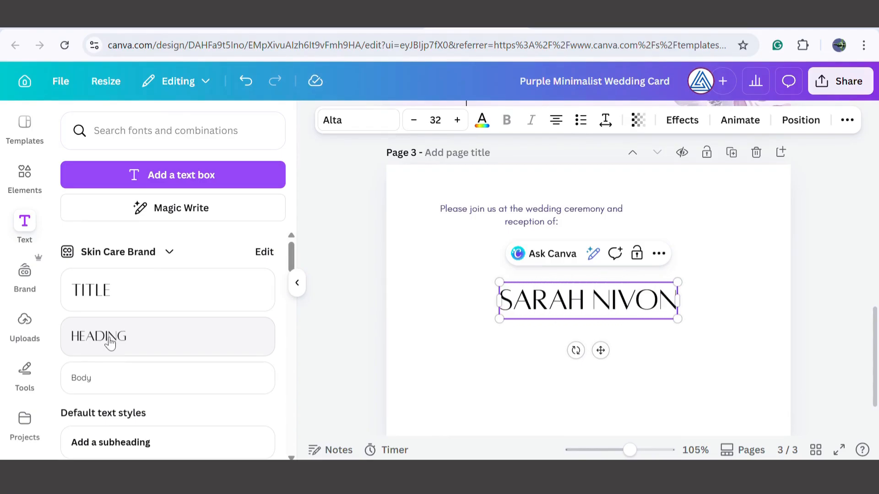
{"action": "key", "text": "Return"}
{"action": "type", "text": "&"}
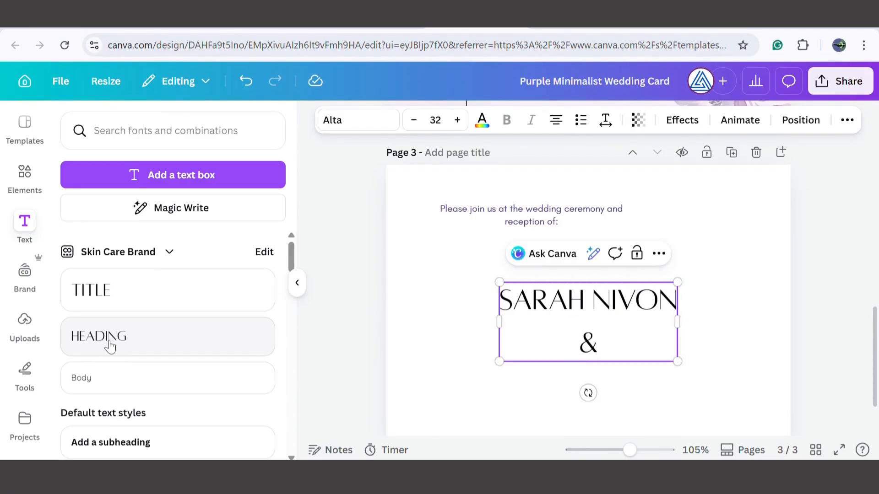
{"action": "key", "text": "Return"}
{"action": "type", "text": "JONATHAN"}
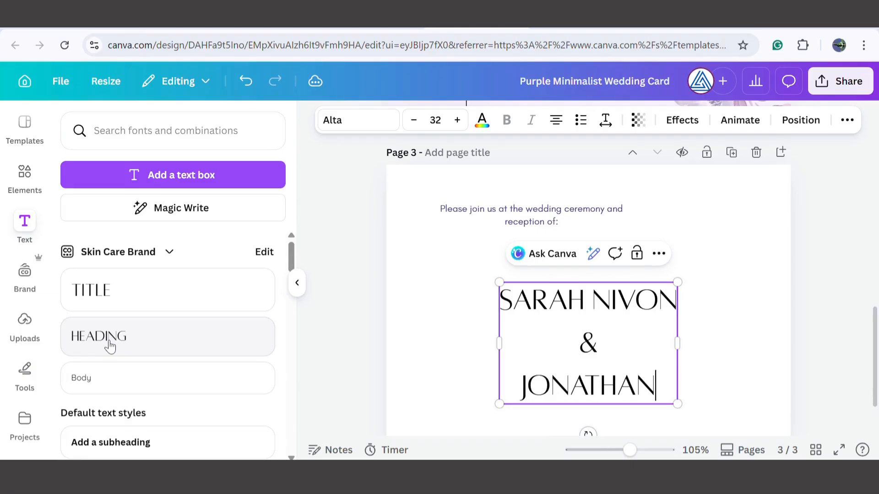
{"action": "type", "text": "CH"}
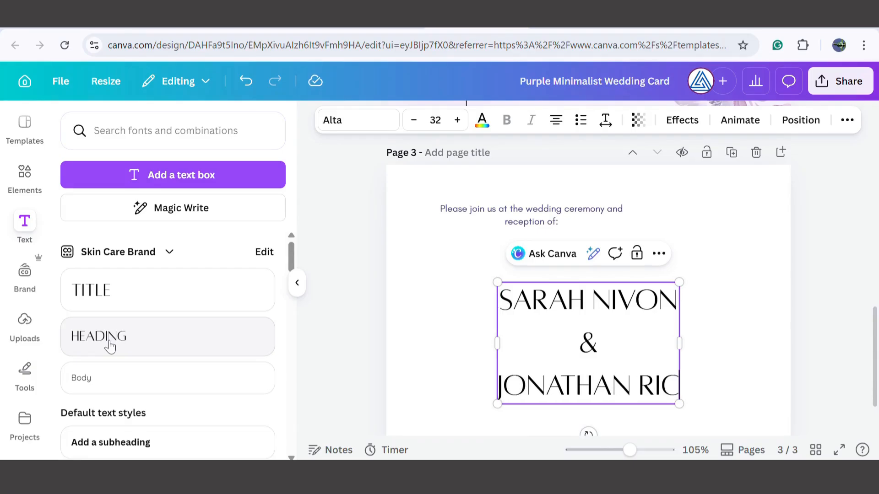
{"action": "left_click", "coordinate": [471, 337]}
Step: Set the line spacing of the couple's names to 0.95 and change their font to Amoresa
{"action": "left_click", "coordinate": [551, 341]}
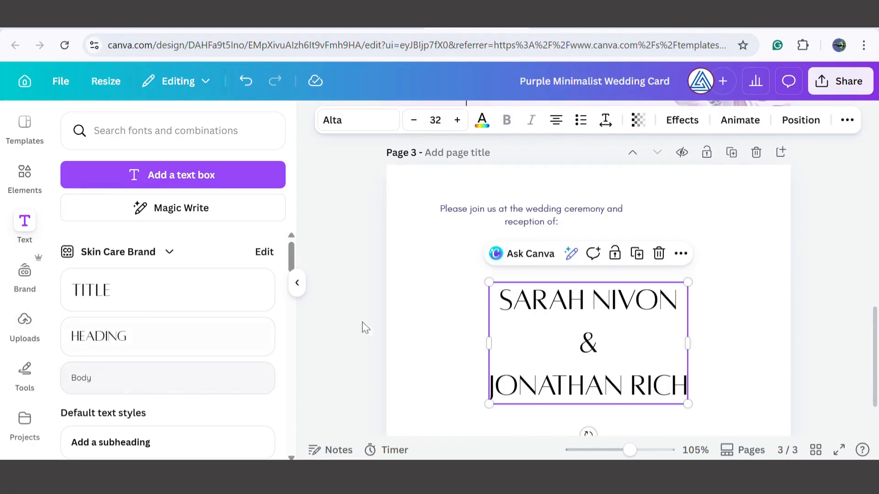
{"action": "left_click", "coordinate": [606, 120]}
{"action": "left_click_drag", "start_coordinate": [586, 229], "coordinate": [561, 230]}
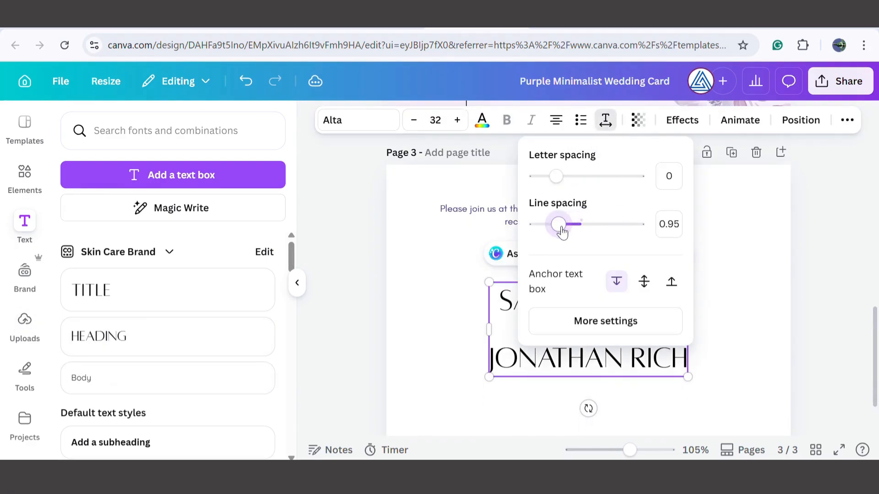
{"action": "left_click", "coordinate": [447, 274]}
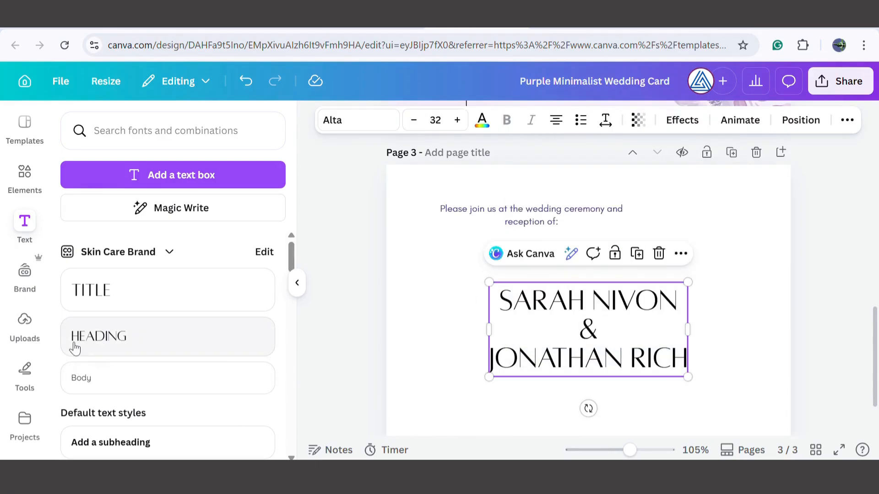
{"action": "left_click", "coordinate": [355, 129]}
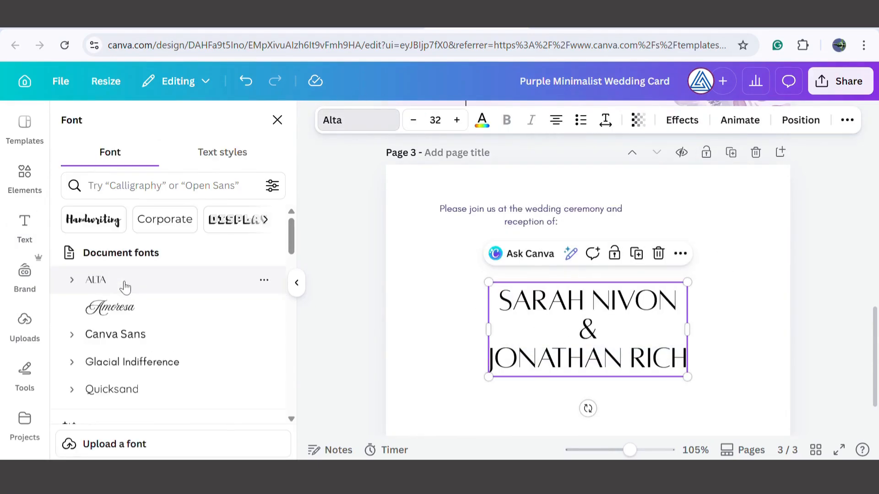
{"action": "left_click", "coordinate": [112, 307]}
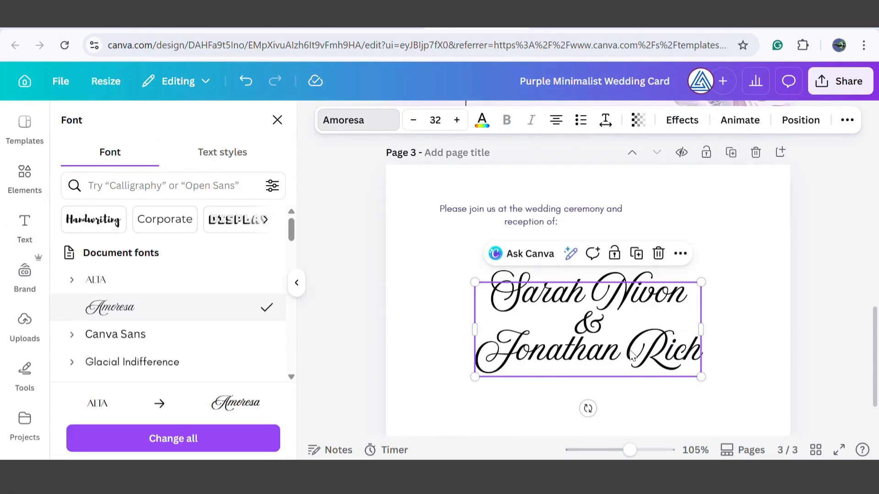
Step: Move the couple's names towards the right side of page 3 and left-align the text
{"action": "left_click_drag", "start_coordinate": [627, 341], "coordinate": [673, 335]}
{"action": "left_click", "coordinate": [564, 124]}
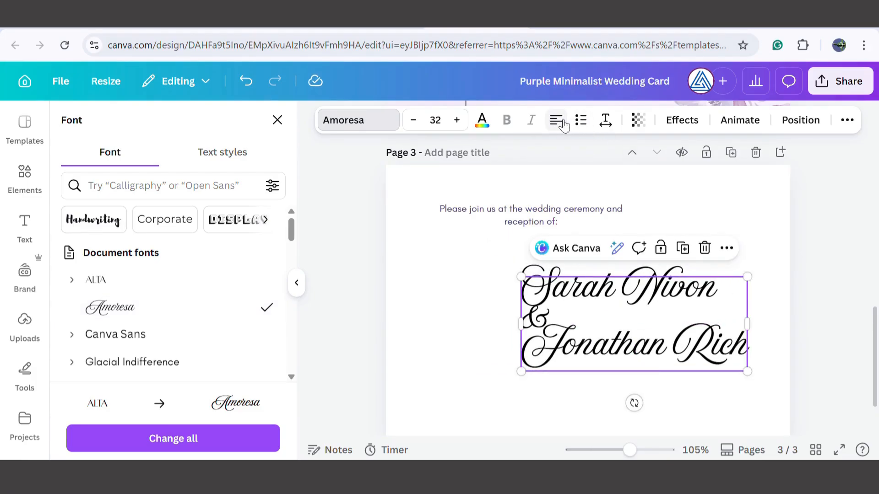
Step: Centre-align the couple's names on page 3 and move the text block against the right margin
{"action": "left_click", "coordinate": [564, 125]}
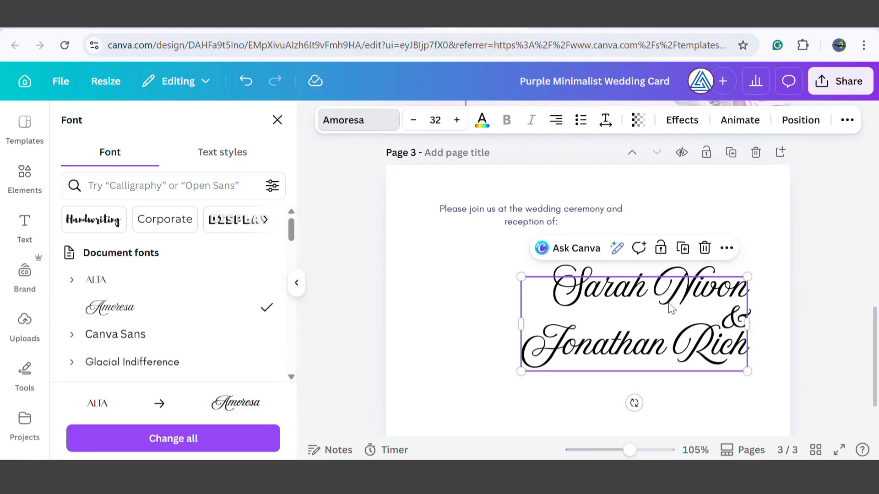
{"action": "left_click", "coordinate": [804, 314]}
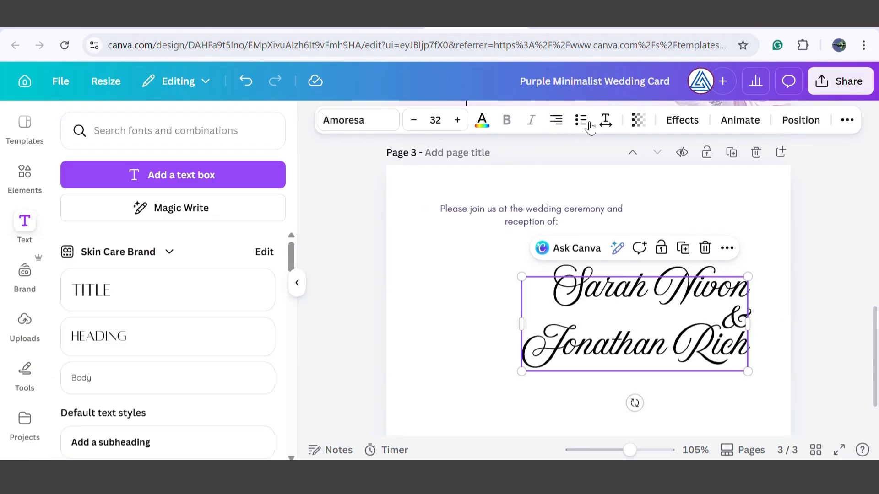
{"action": "left_click", "coordinate": [559, 123]}
{"action": "left_click_drag", "start_coordinate": [613, 358], "coordinate": [634, 353]}
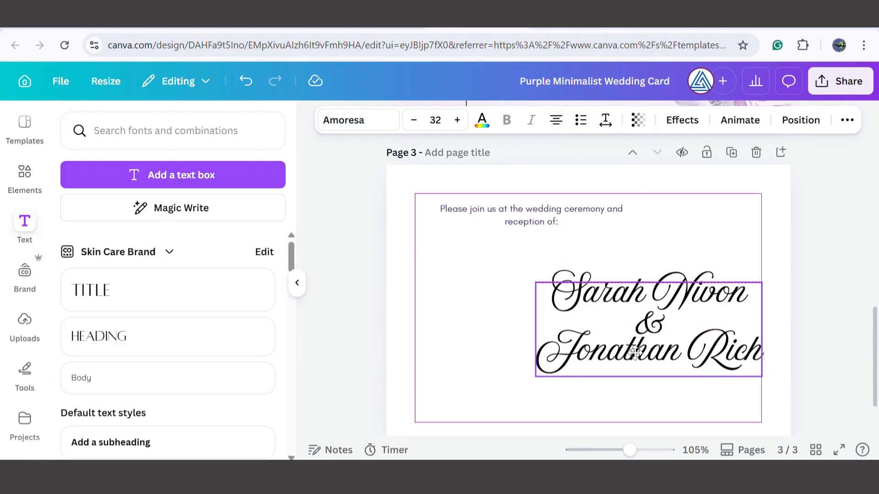
{"action": "left_click", "coordinate": [798, 324]}
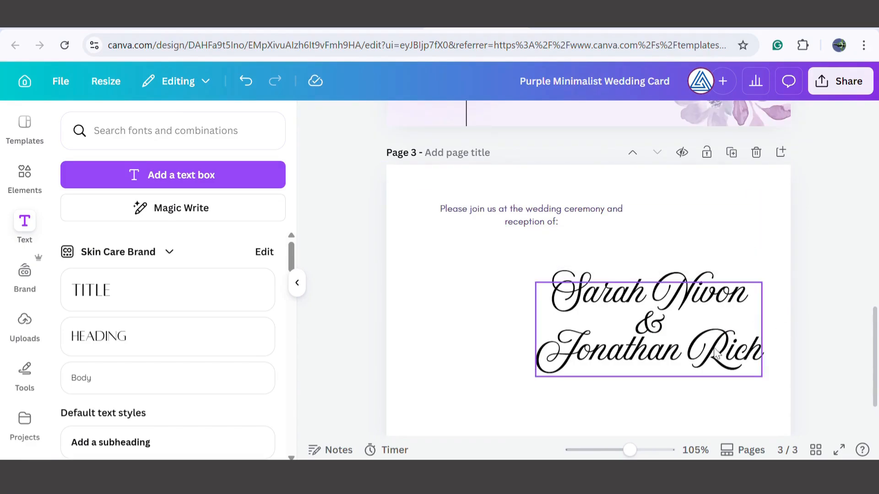
Step: Shrink the couple's names to font size 28.6 and centre the block vertically on page 3 along the right margin
{"action": "scroll", "coordinate": [659, 310], "scroll_direction": "down", "scroll_amount": 2}
{"action": "left_click_drag", "start_coordinate": [645, 273], "coordinate": [650, 252]}
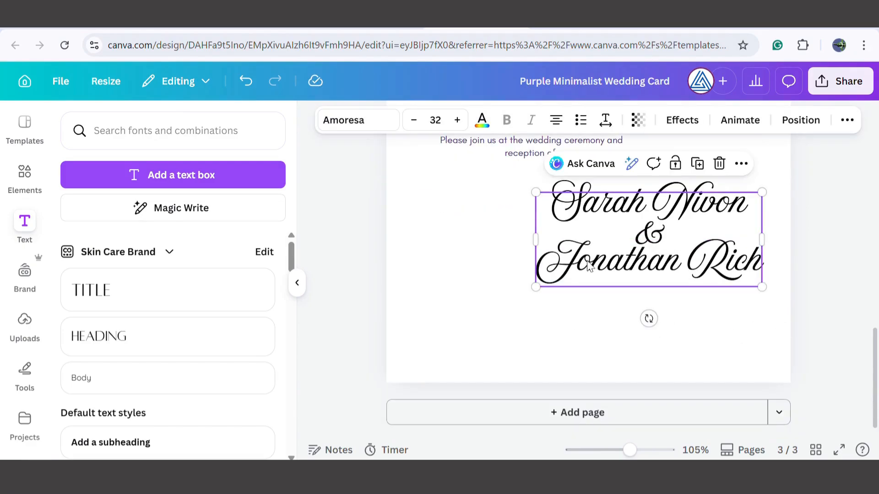
{"action": "left_click_drag", "start_coordinate": [541, 297], "coordinate": [558, 276]}
{"action": "left_click_drag", "start_coordinate": [674, 257], "coordinate": [677, 254]}
{"action": "scroll", "coordinate": [458, 302], "scroll_direction": "up", "scroll_amount": 2}
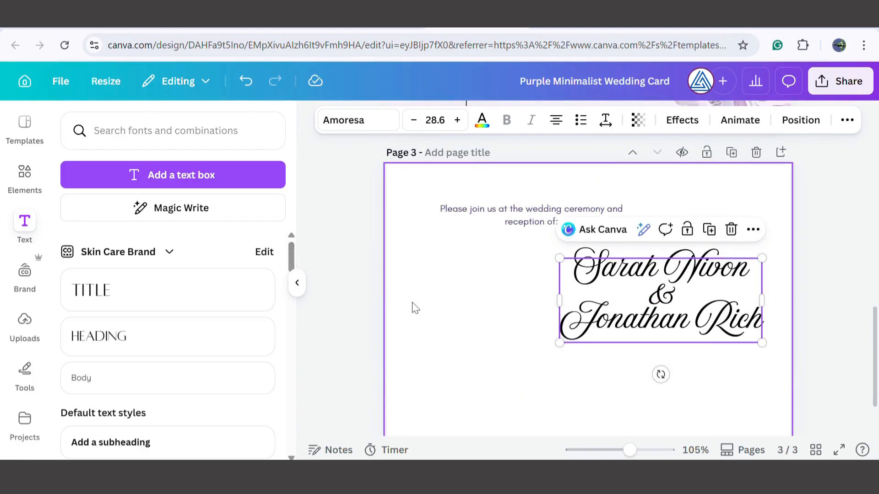
{"action": "left_click", "coordinate": [437, 313]}
{"action": "left_click", "coordinate": [602, 290]}
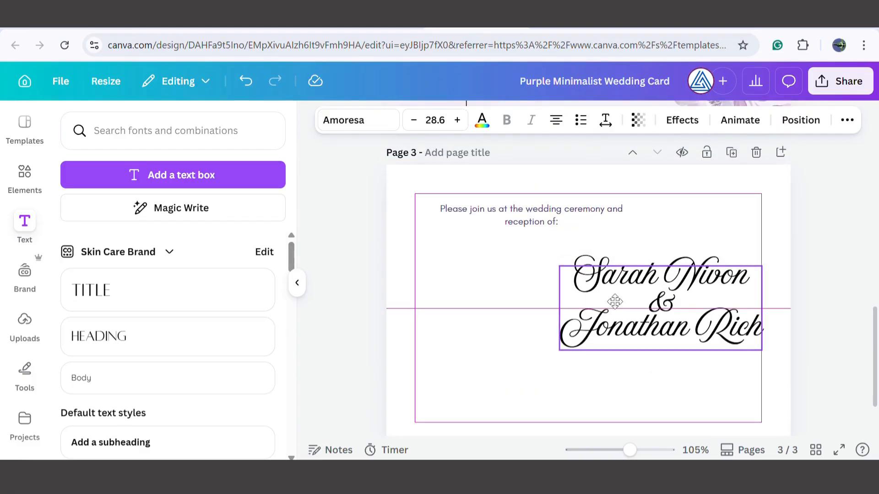
Step: Copy the weekday, date, divider, time and venue texts from page 1 and paste them onto page 3
{"action": "scroll", "coordinate": [506, 312], "scroll_direction": "up", "scroll_amount": 5}
{"action": "scroll", "coordinate": [492, 324], "scroll_direction": "up", "scroll_amount": 8}
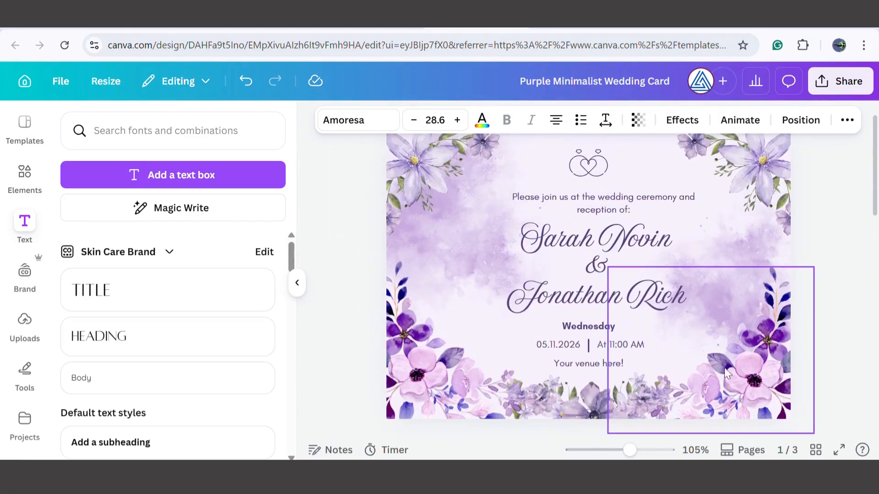
{"action": "left_click", "coordinate": [602, 336]}
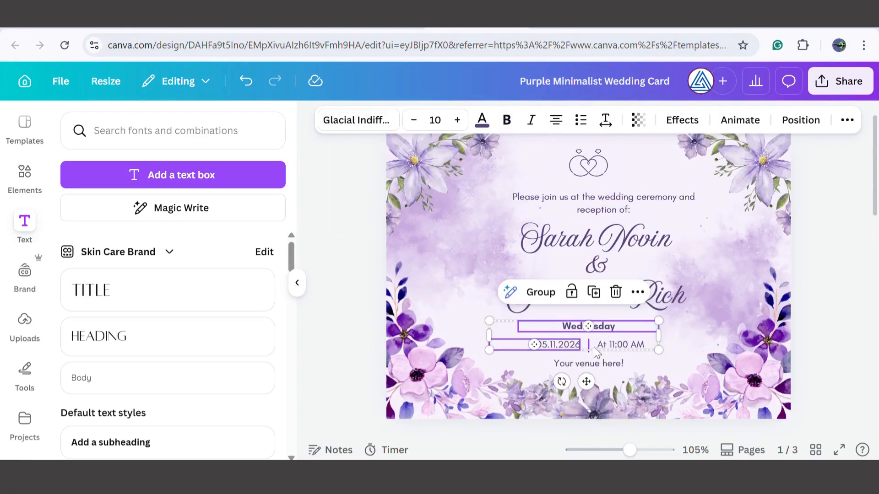
{"action": "left_click", "coordinate": [587, 362]}
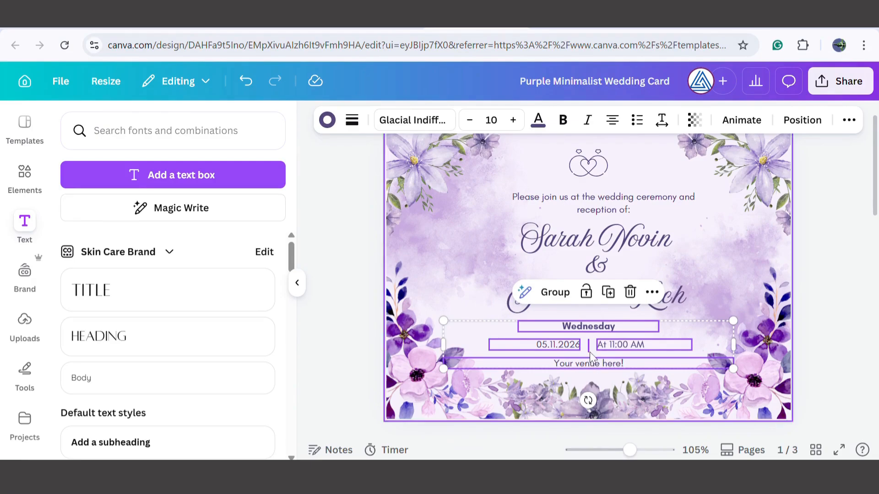
{"action": "scroll", "coordinate": [589, 353], "scroll_direction": "down", "scroll_amount": 6}
{"action": "scroll", "coordinate": [595, 352], "scroll_direction": "down", "scroll_amount": 7}
{"action": "left_click", "coordinate": [573, 350]}
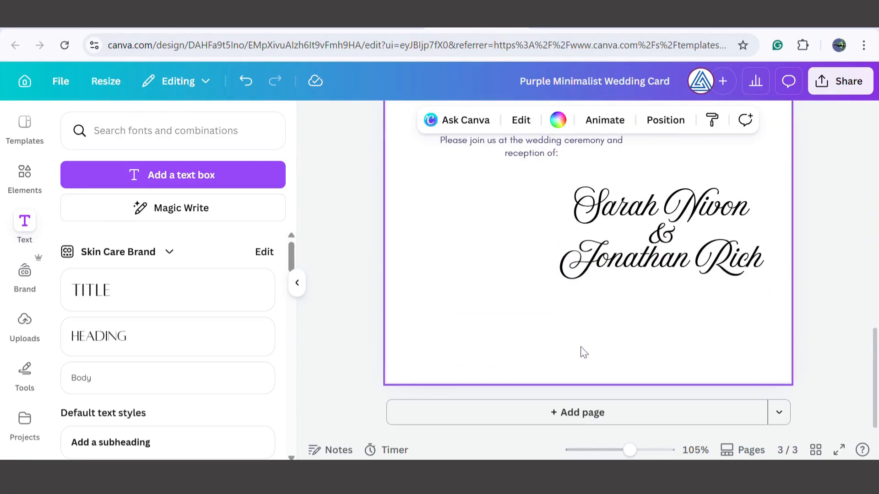
{"action": "key", "text": "ctrl+v"}
Step: Scale the pasted date and venue texts down to font size 8.3 and place them in the lower part of page 3, left of centre
{"action": "left_click_drag", "start_coordinate": [609, 327], "coordinate": [574, 339]}
{"action": "left_click_drag", "start_coordinate": [697, 344], "coordinate": [653, 355]}
{"action": "left_click", "coordinate": [678, 337]}
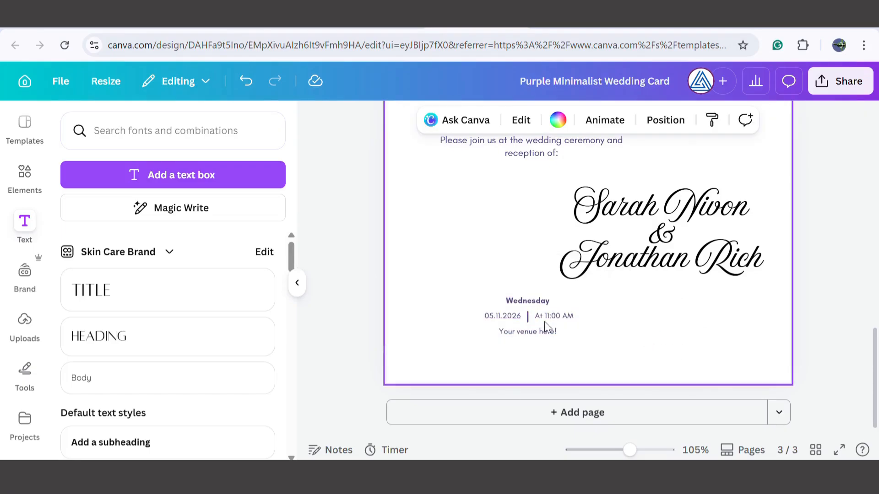
{"action": "left_click_drag", "start_coordinate": [364, 284], "coordinate": [578, 356]}
{"action": "left_click_drag", "start_coordinate": [544, 322], "coordinate": [539, 338]}
{"action": "left_click", "coordinate": [378, 329]}
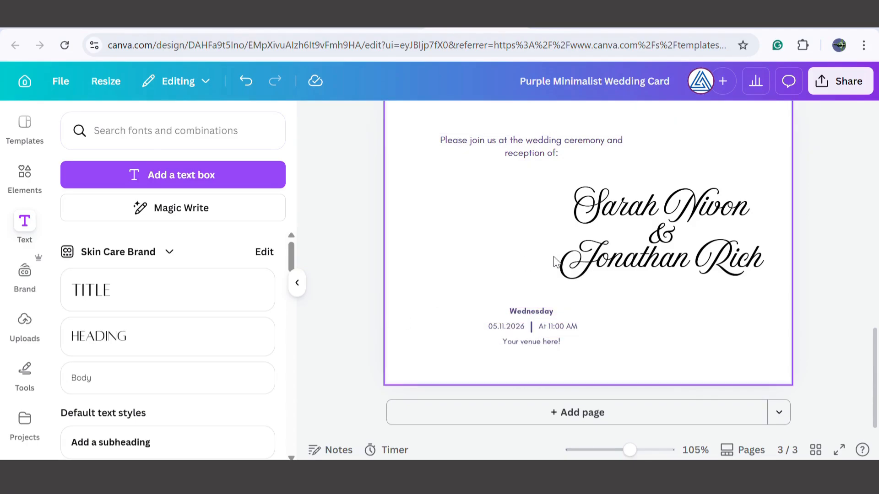
{"action": "left_click_drag", "start_coordinate": [367, 301], "coordinate": [650, 366]}
{"action": "left_click_drag", "start_coordinate": [566, 338], "coordinate": [549, 341]}
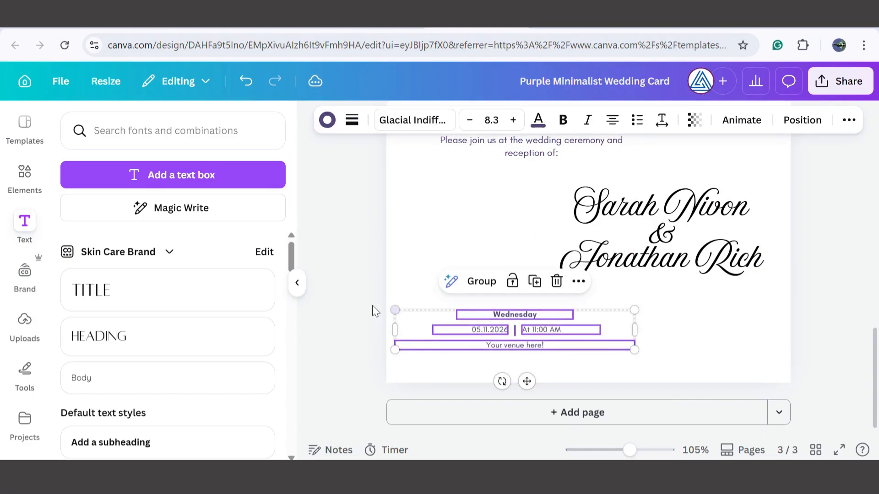
{"action": "left_click", "coordinate": [356, 304]}
Step: Set page 3's background to the pale pinkish-grey from the Skin Care Brand palette
{"action": "scroll", "coordinate": [363, 307], "scroll_direction": "up", "scroll_amount": 2}
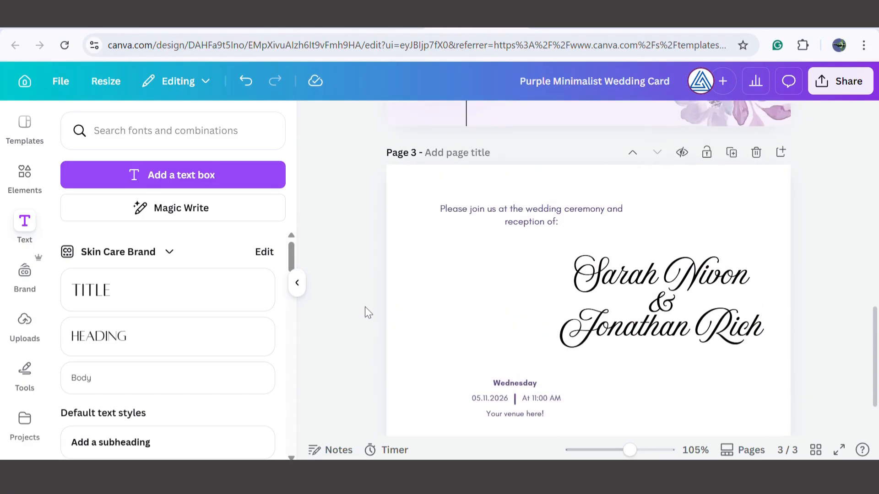
{"action": "scroll", "coordinate": [365, 310], "scroll_direction": "down", "scroll_amount": 2}
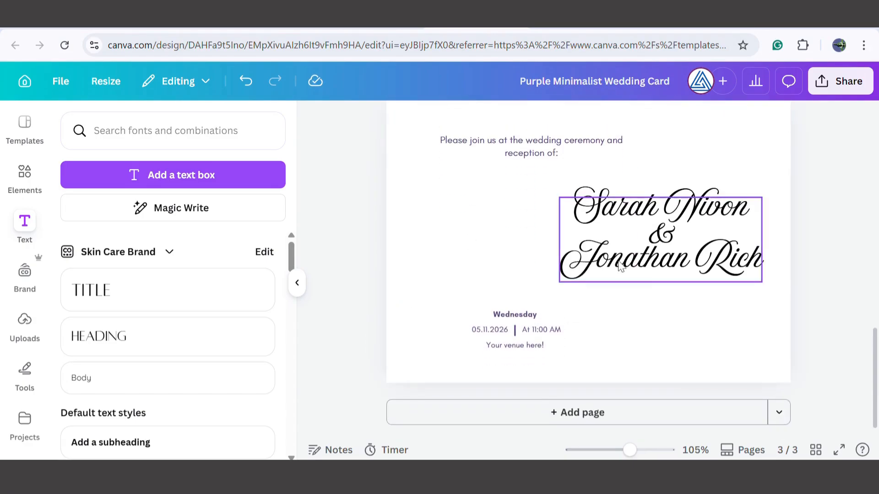
{"action": "left_click", "coordinate": [414, 211]}
{"action": "left_click", "coordinate": [556, 121]}
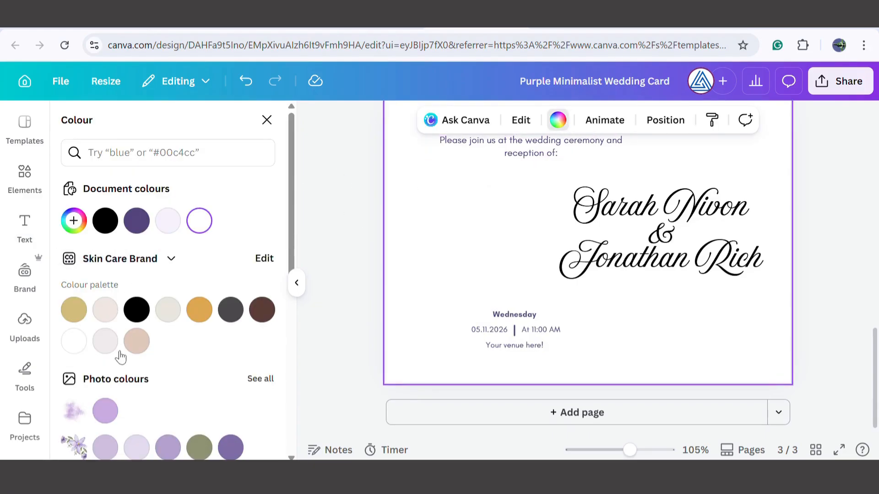
{"action": "left_click", "coordinate": [106, 344]}
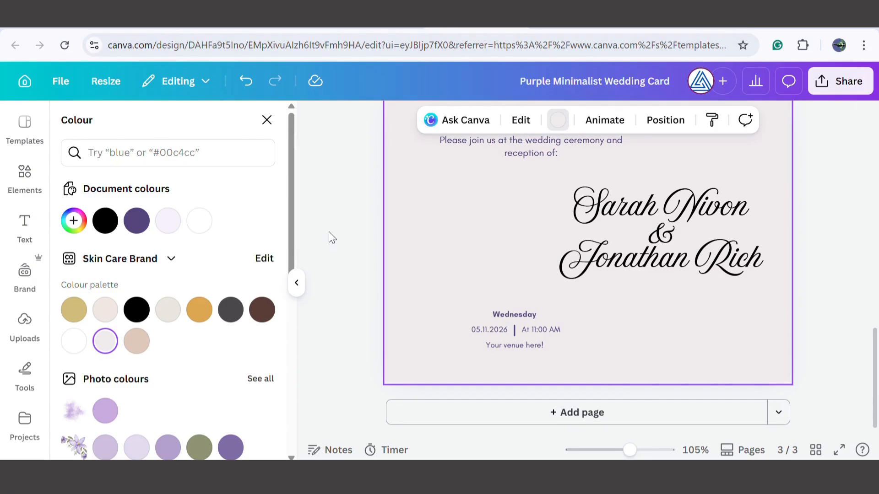
{"action": "left_click", "coordinate": [296, 282]}
{"action": "scroll", "coordinate": [216, 255], "scroll_direction": "up", "scroll_amount": 2}
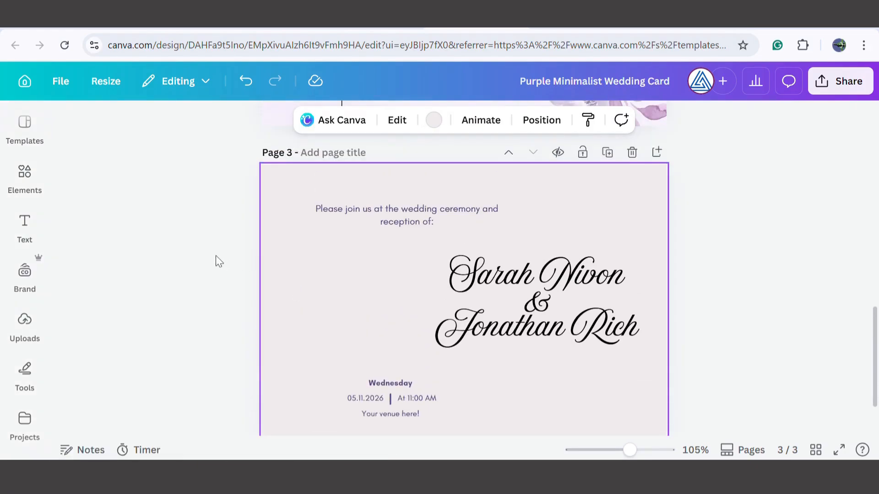
Step: Search the elements for "flowers" and show all graphics results
{"action": "scroll", "coordinate": [213, 259], "scroll_direction": "down", "scroll_amount": 2}
{"action": "left_click", "coordinate": [24, 176]}
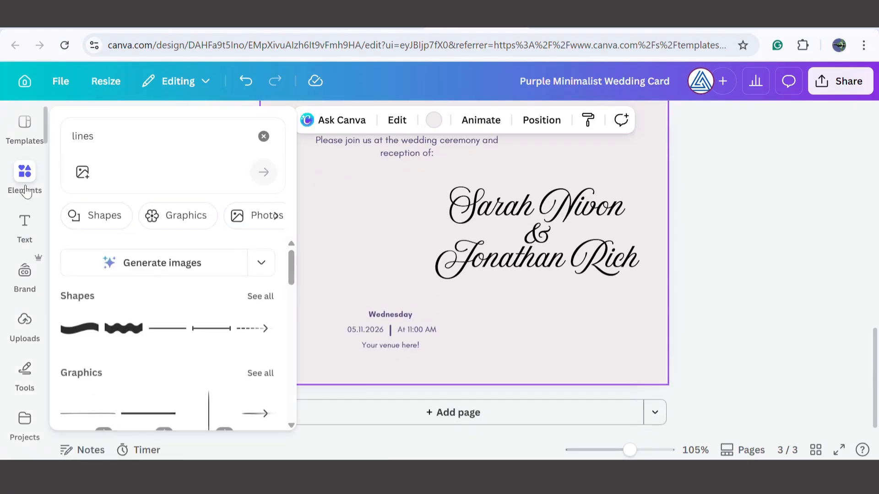
{"action": "left_click", "coordinate": [106, 133]}
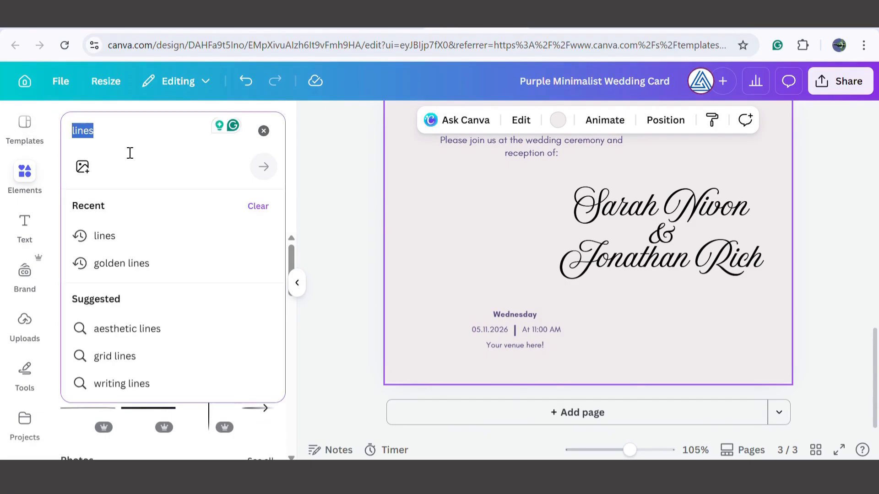
{"action": "type", "text": "flowers"}
{"action": "key", "text": "Return"}
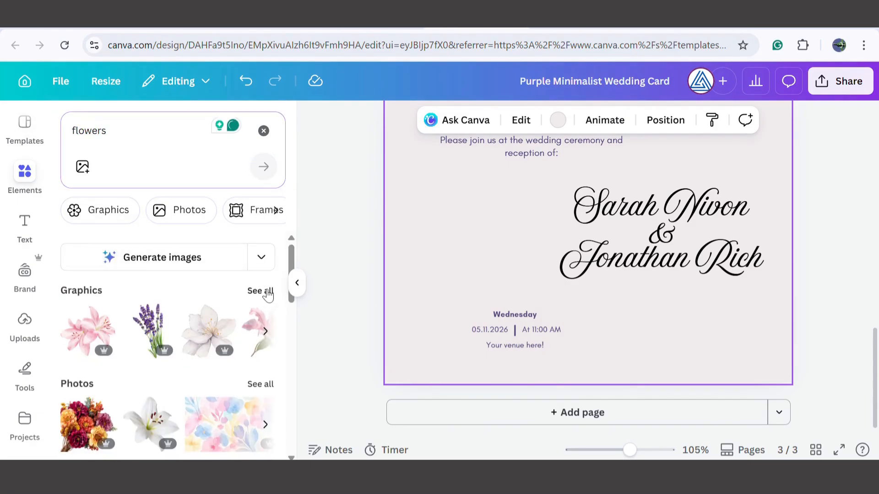
{"action": "left_click", "coordinate": [263, 292]}
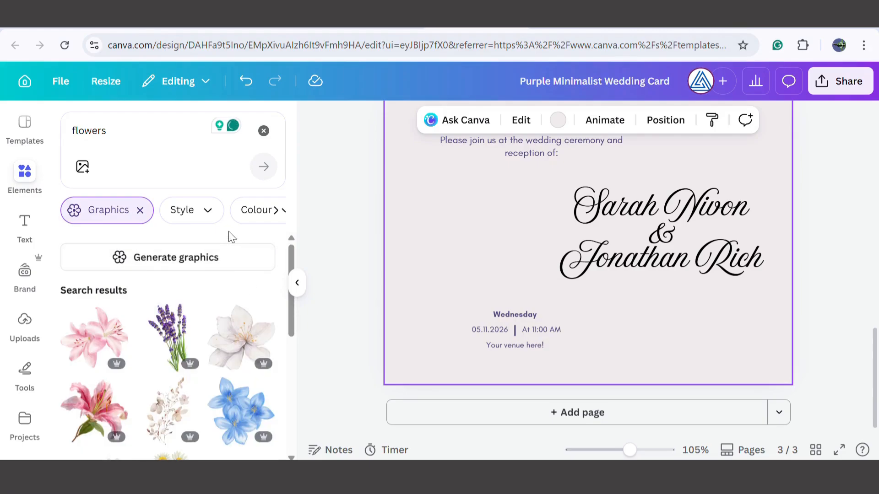
Step: Add the beige and pink corner flower arrangement to page 3 and move it into the upper-left corner
{"action": "scroll", "coordinate": [218, 265], "scroll_direction": "down", "scroll_amount": 5}
{"action": "scroll", "coordinate": [220, 275], "scroll_direction": "down", "scroll_amount": 4}
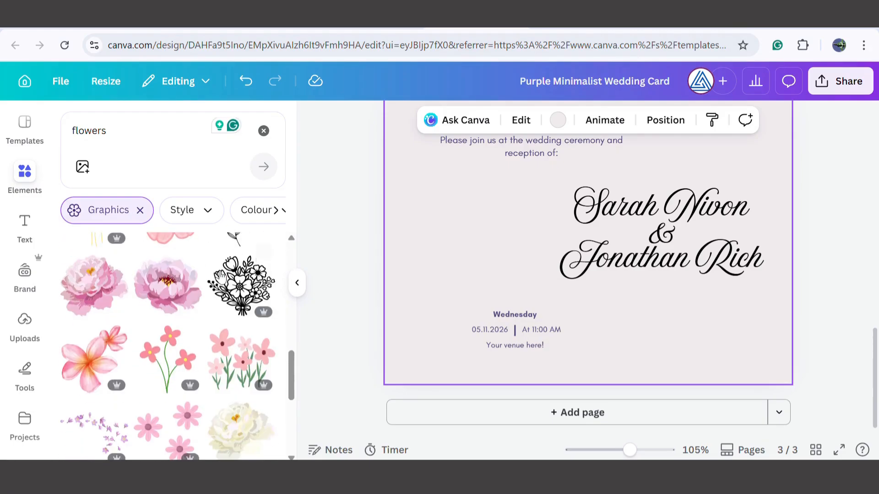
{"action": "scroll", "coordinate": [221, 276], "scroll_direction": "down", "scroll_amount": 4}
{"action": "scroll", "coordinate": [221, 277], "scroll_direction": "down", "scroll_amount": 10}
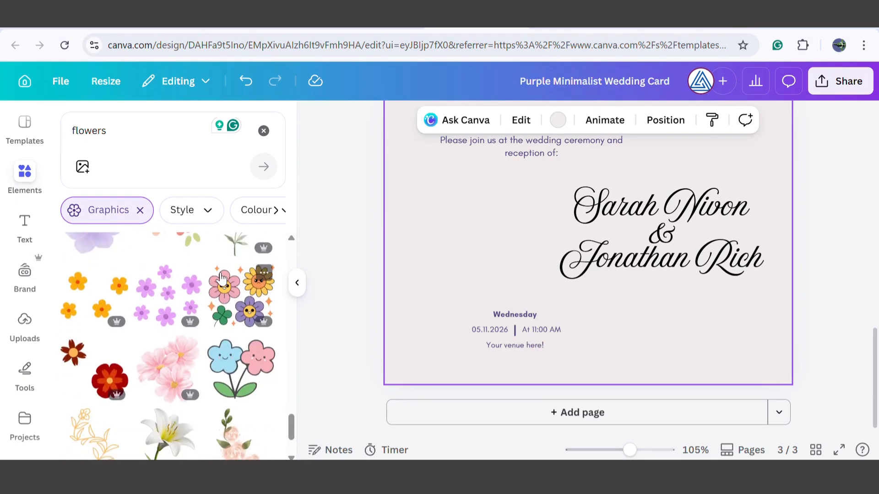
{"action": "scroll", "coordinate": [221, 278], "scroll_direction": "down", "scroll_amount": 10}
{"action": "scroll", "coordinate": [221, 279], "scroll_direction": "down", "scroll_amount": 1}
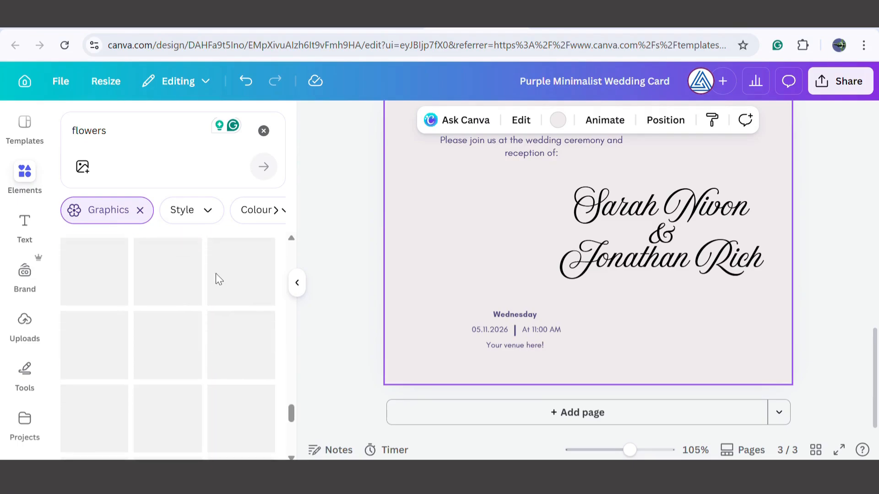
{"action": "scroll", "coordinate": [221, 279], "scroll_direction": "down", "scroll_amount": 2}
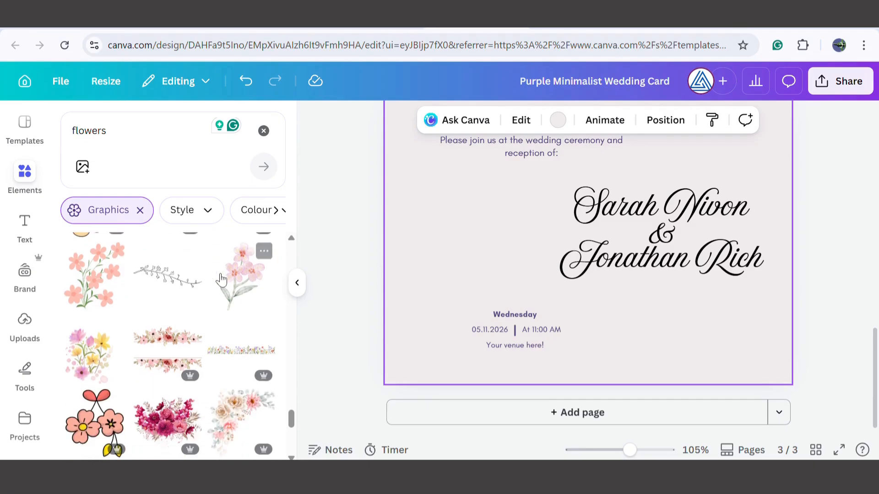
{"action": "left_click", "coordinate": [239, 421]}
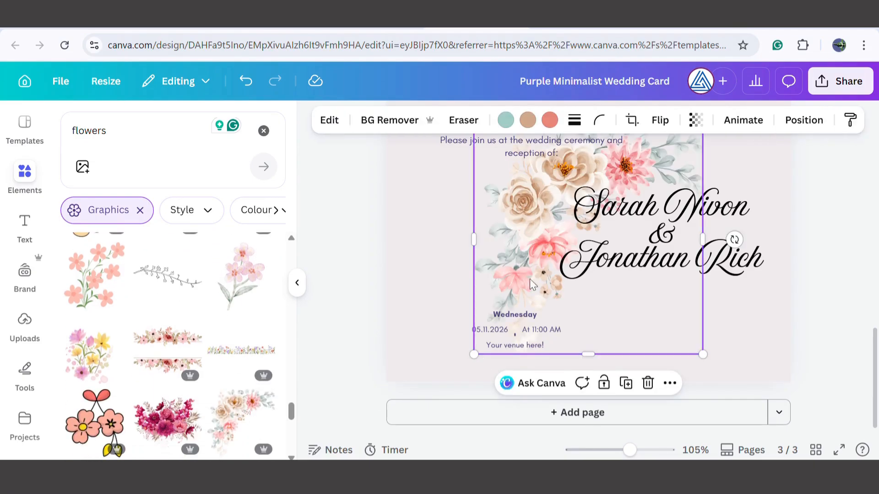
{"action": "left_click_drag", "start_coordinate": [544, 226], "coordinate": [457, 206]}
{"action": "scroll", "coordinate": [484, 286], "scroll_direction": "up", "scroll_amount": 3}
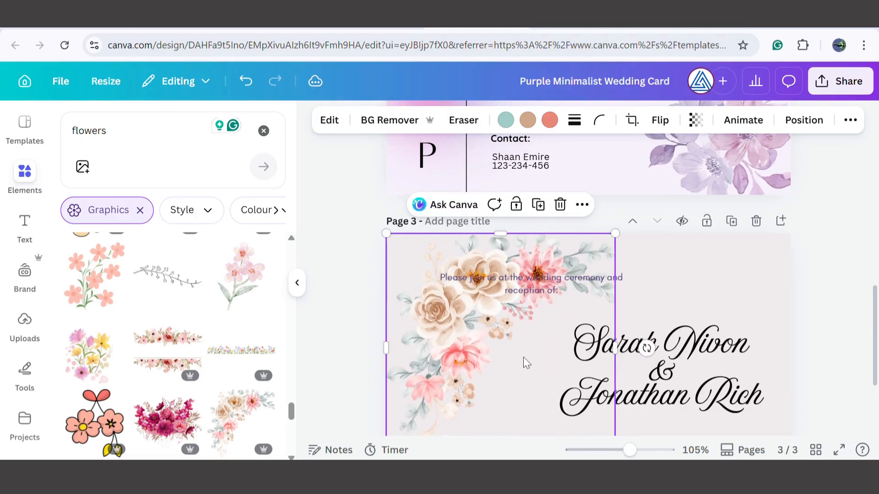
Step: Shrink the corner flower arrangement and shift it slightly beyond page 3's upper-left edges
{"action": "scroll", "coordinate": [523, 357], "scroll_direction": "down", "scroll_amount": 3}
{"action": "left_click_drag", "start_coordinate": [616, 326], "coordinate": [522, 232]}
{"action": "scroll", "coordinate": [539, 295], "scroll_direction": "up", "scroll_amount": 1}
{"action": "scroll", "coordinate": [540, 295], "scroll_direction": "up", "scroll_amount": 1}
{"action": "left_click_drag", "start_coordinate": [475, 268], "coordinate": [468, 261]}
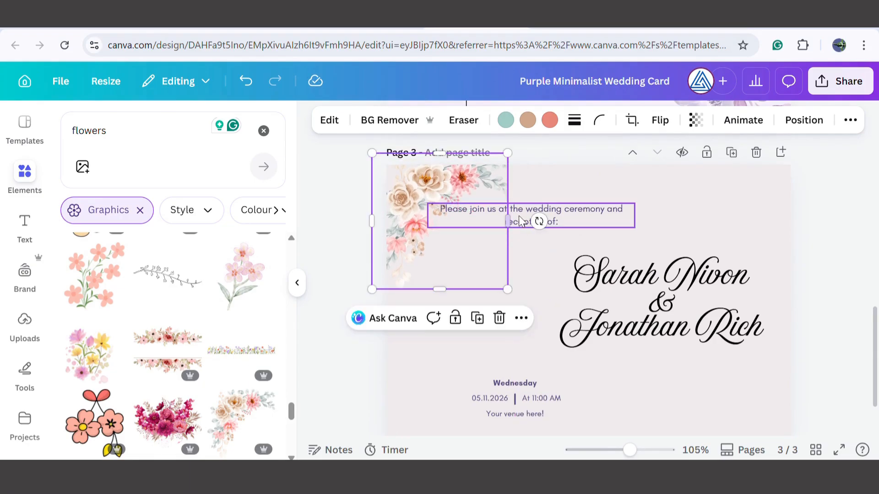
Step: Move the "Please join us at the wedding ceremony and reception of:" line right and slightly up, clear of the flowers
{"action": "left_click_drag", "start_coordinate": [567, 218], "coordinate": [626, 207]}
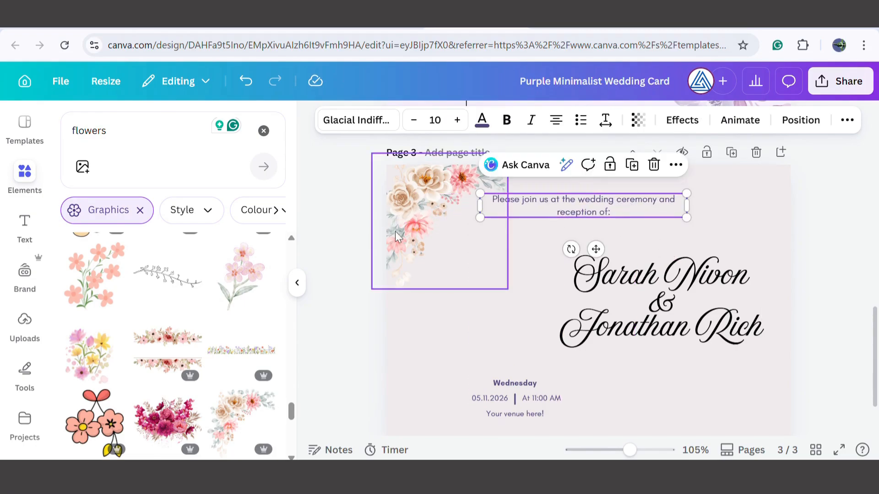
{"action": "scroll", "coordinate": [407, 249], "scroll_direction": "down", "scroll_amount": 2}
{"action": "left_click", "coordinate": [400, 252]}
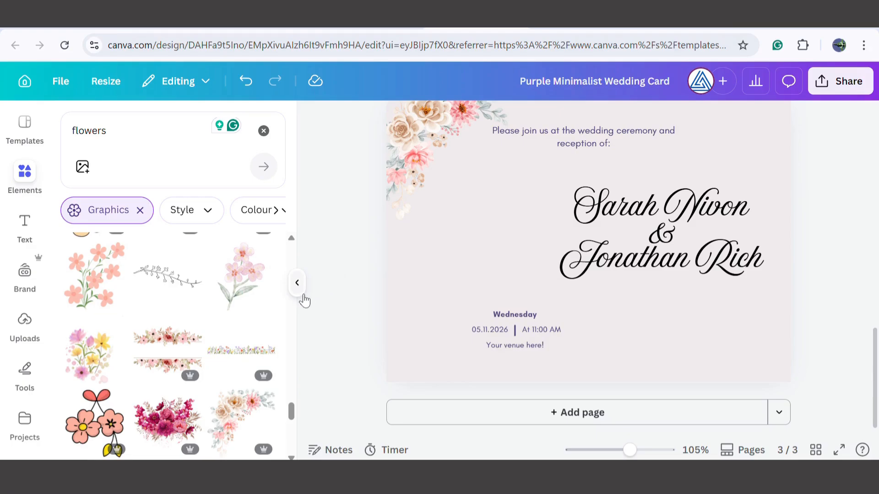
Step: Add the pink and lilac peony corner arrangement with golden leaves to page 3 from the corner flower graphic's Magic recommendations
{"action": "scroll", "coordinate": [246, 301], "scroll_direction": "down", "scroll_amount": 3}
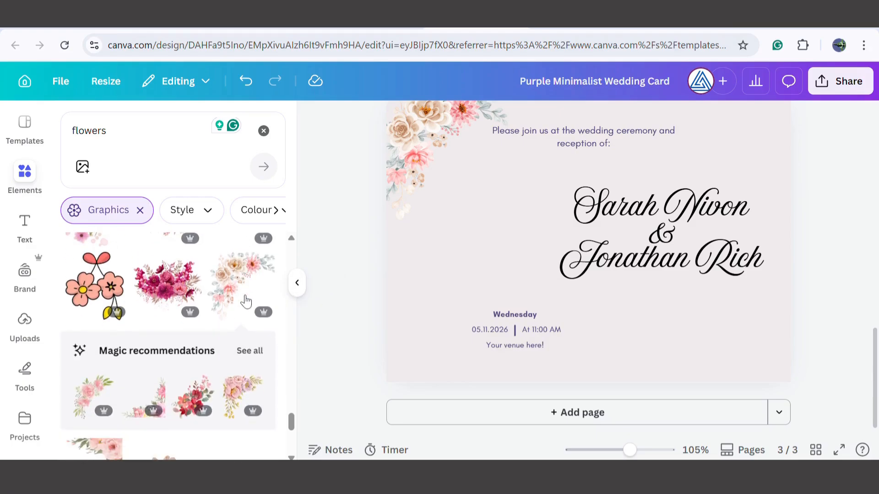
{"action": "left_click", "coordinate": [256, 351]}
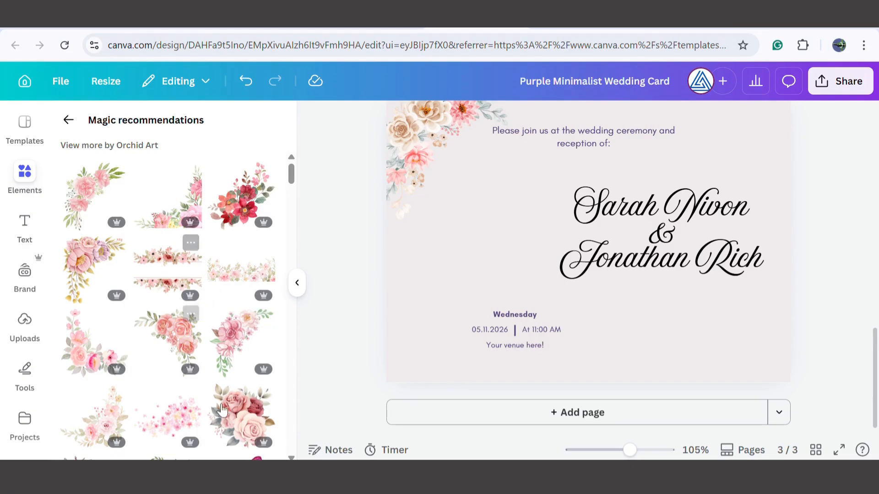
{"action": "left_click", "coordinate": [75, 257]}
{"action": "left_click_drag", "start_coordinate": [535, 233], "coordinate": [475, 289]}
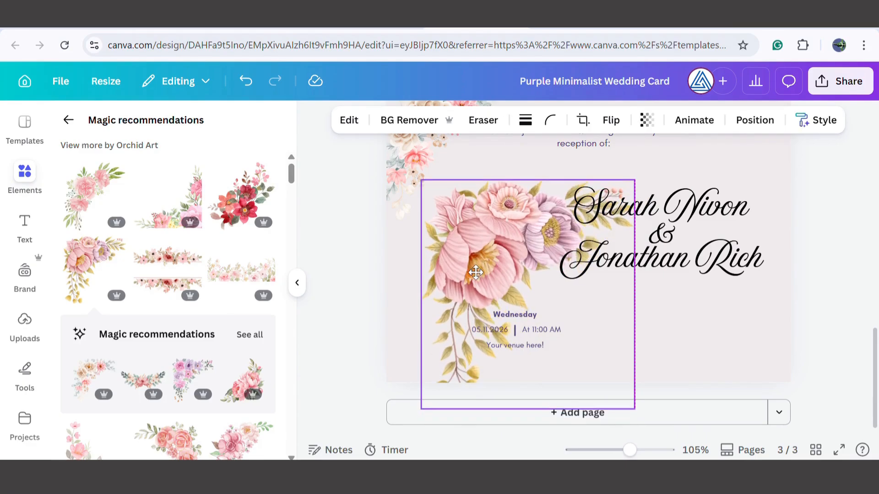
Step: Flip the peony arrangement both horizontally and vertically
{"action": "left_click", "coordinate": [650, 121]}
{"action": "left_click", "coordinate": [647, 161]}
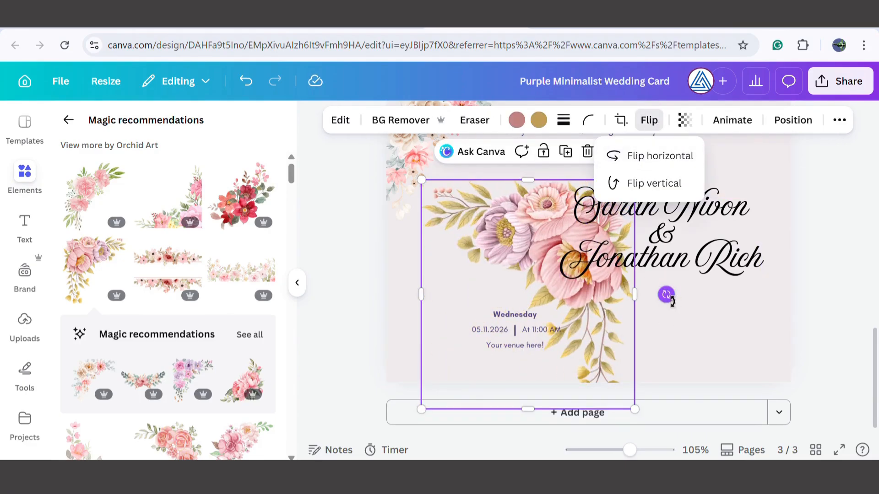
{"action": "left_click", "coordinate": [655, 184]}
Step: Move the peony arrangement into page 3's lower-right corner and shrink it, letting it extend slightly past the page edges
{"action": "left_click_drag", "start_coordinate": [599, 380], "coordinate": [777, 379]}
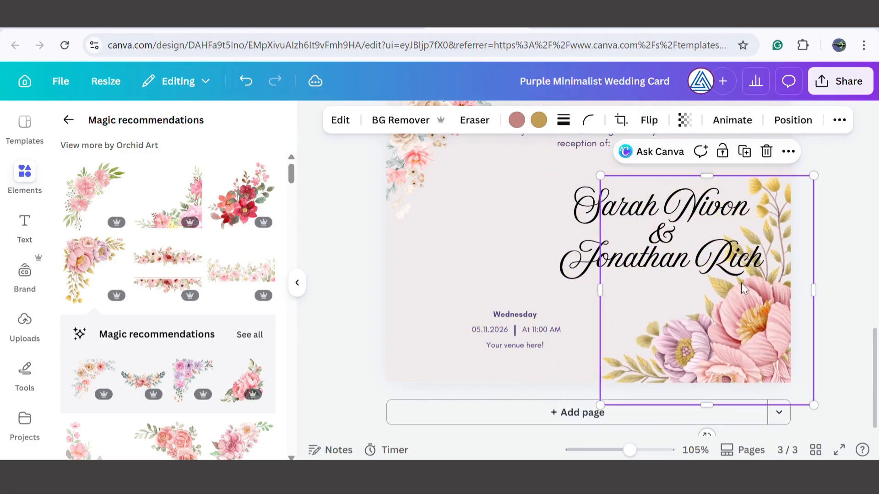
{"action": "left_click_drag", "start_coordinate": [598, 178], "coordinate": [683, 236]}
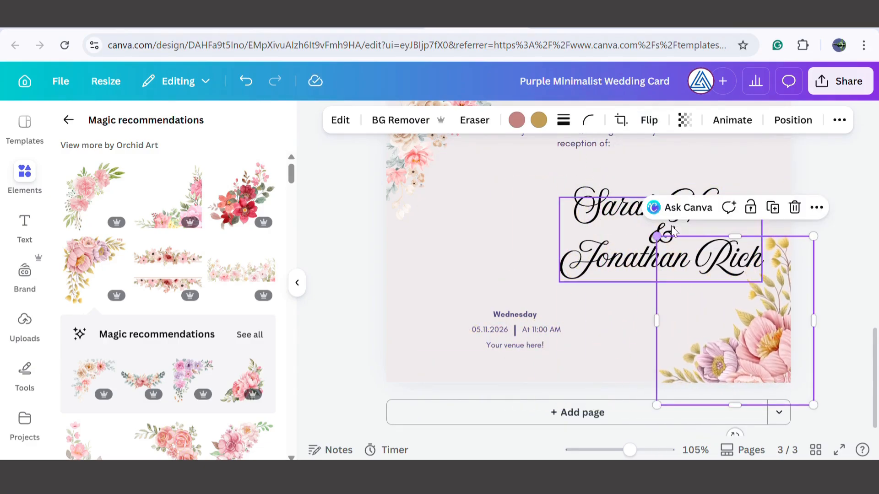
{"action": "mouse_move", "coordinate": [732, 330]}
{"action": "left_mouse_down"}
{"action": "mouse_move", "coordinate": [720, 341]}
{"action": "mouse_move", "coordinate": [728, 336]}
{"action": "left_mouse_up"}
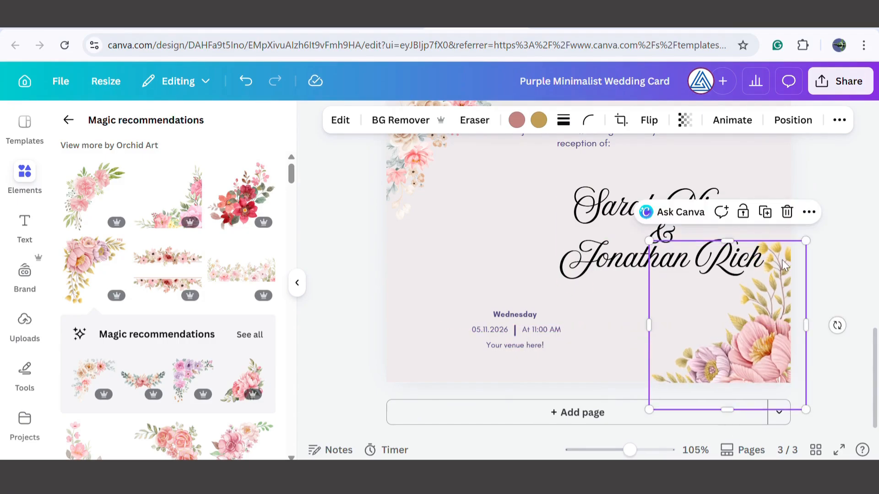
{"action": "left_click", "coordinate": [806, 233]}
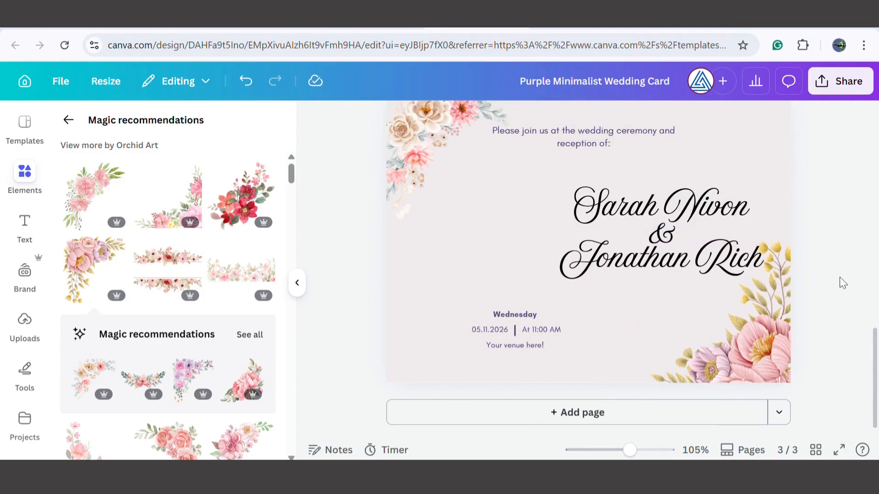
Step: Add the scattered pink blossoms graphic to page 3, enlarge it and centre it across the middle of the page
{"action": "scroll", "coordinate": [106, 306], "scroll_direction": "down", "scroll_amount": 5}
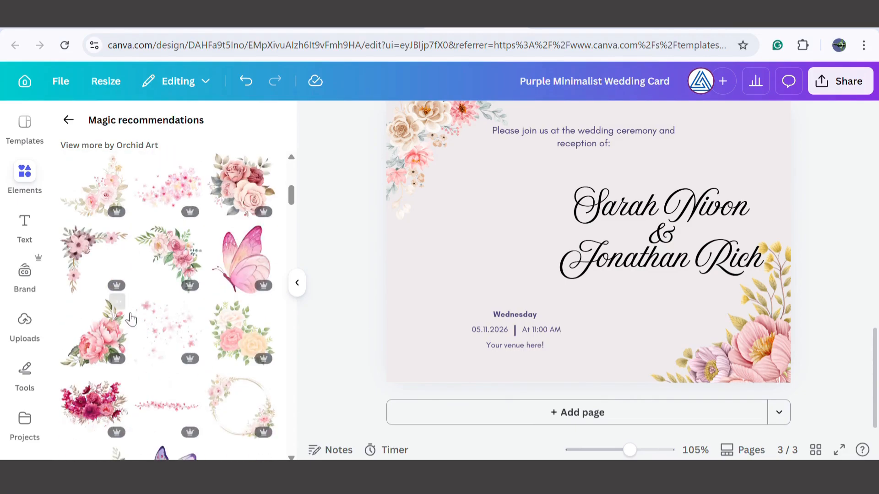
{"action": "scroll", "coordinate": [154, 349], "scroll_direction": "down", "scroll_amount": 2}
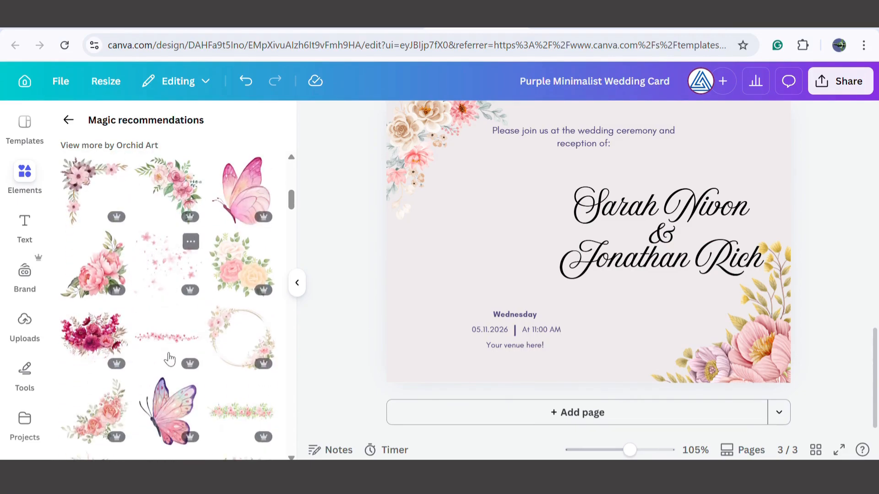
{"action": "scroll", "coordinate": [167, 356], "scroll_direction": "up", "scroll_amount": 2}
{"action": "left_click", "coordinate": [167, 349]}
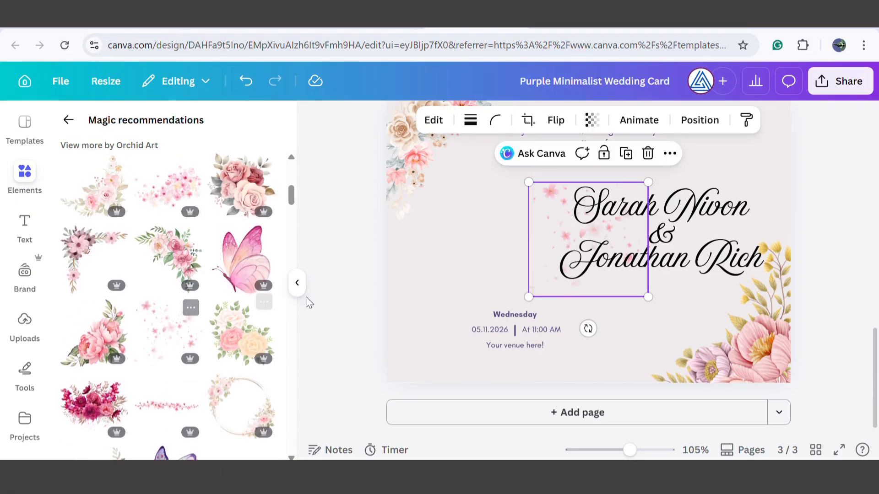
{"action": "left_click_drag", "start_coordinate": [530, 184], "coordinate": [440, 98]}
{"action": "left_click_drag", "start_coordinate": [507, 219], "coordinate": [557, 297]}
Step: Set the scattered blossoms graphic's transparency to 19
{"action": "left_click", "coordinate": [612, 119]}
{"action": "left_click_drag", "start_coordinate": [654, 183], "coordinate": [566, 185]}
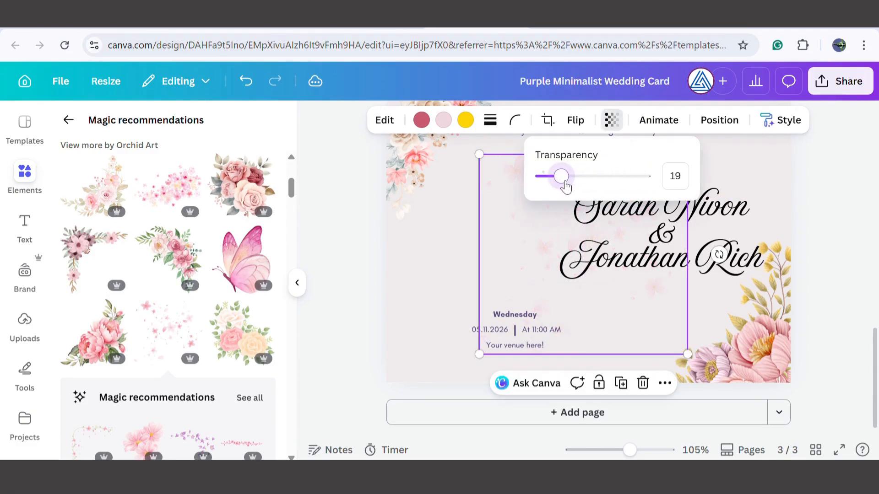
{"action": "left_click", "coordinate": [338, 261]}
{"action": "left_click", "coordinate": [341, 256]}
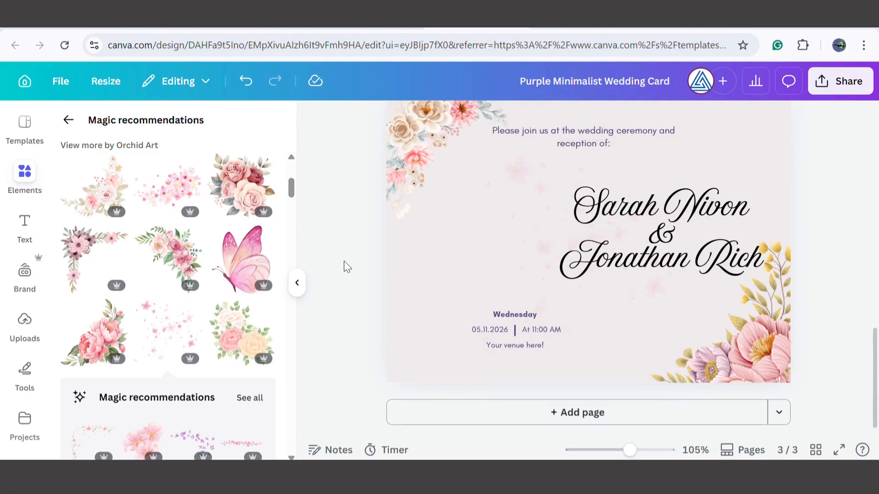
Step: Add the pink and purple butterfly graphic, shrink it to a small accent and place it above the end of the first name line
{"action": "scroll", "coordinate": [215, 324], "scroll_direction": "down", "scroll_amount": 5}
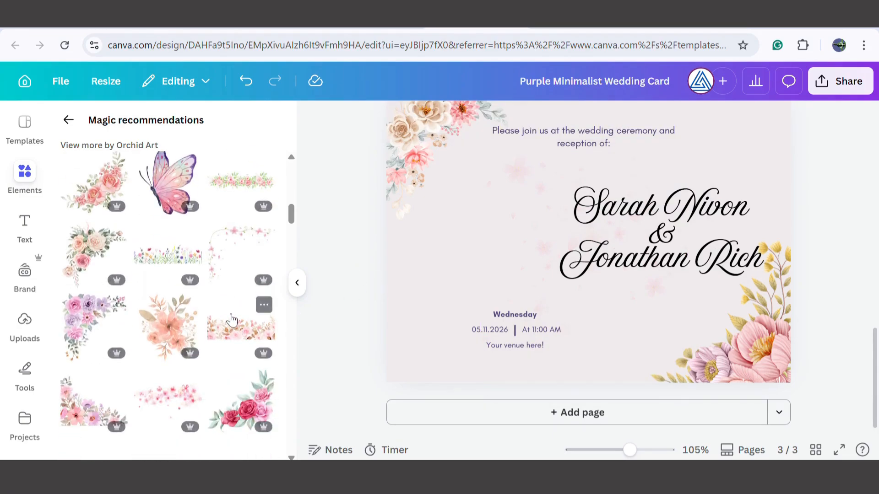
{"action": "scroll", "coordinate": [232, 311], "scroll_direction": "down", "scroll_amount": 4}
{"action": "scroll", "coordinate": [234, 308], "scroll_direction": "up", "scroll_amount": 5}
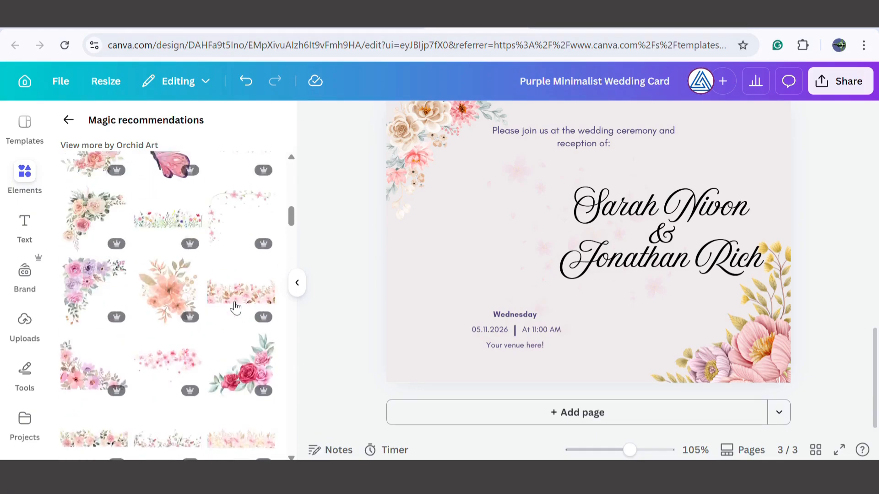
{"action": "left_click", "coordinate": [169, 247]}
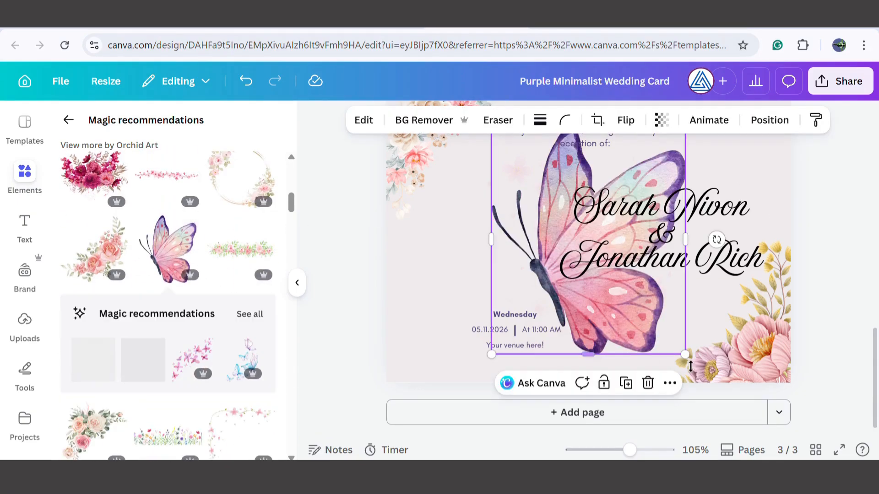
{"action": "left_click_drag", "start_coordinate": [627, 312], "coordinate": [753, 188]}
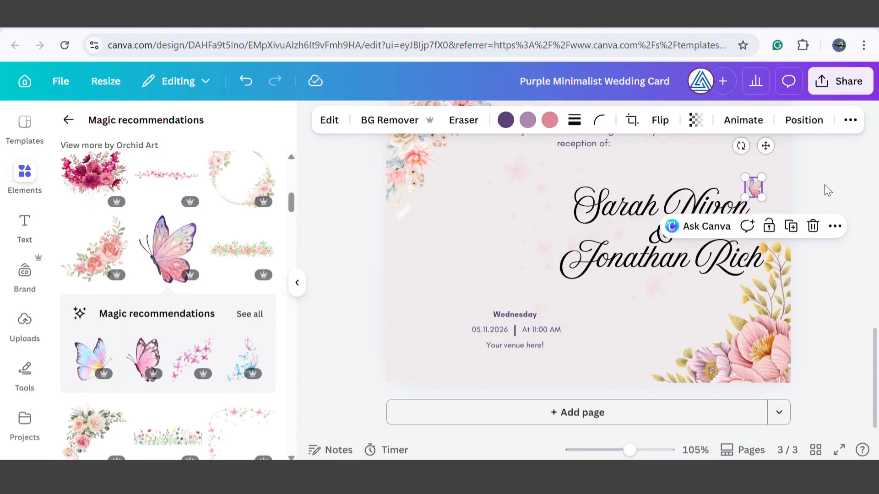
{"action": "left_click", "coordinate": [832, 210]}
Step: Add a new blank page after page 3
{"action": "scroll", "coordinate": [831, 237], "scroll_direction": "up", "scroll_amount": 2}
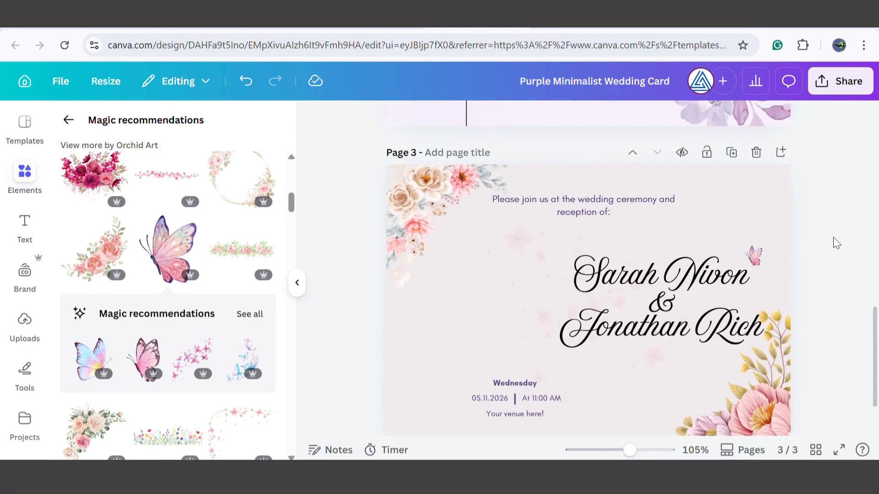
{"action": "scroll", "coordinate": [833, 237], "scroll_direction": "down", "scroll_amount": 2}
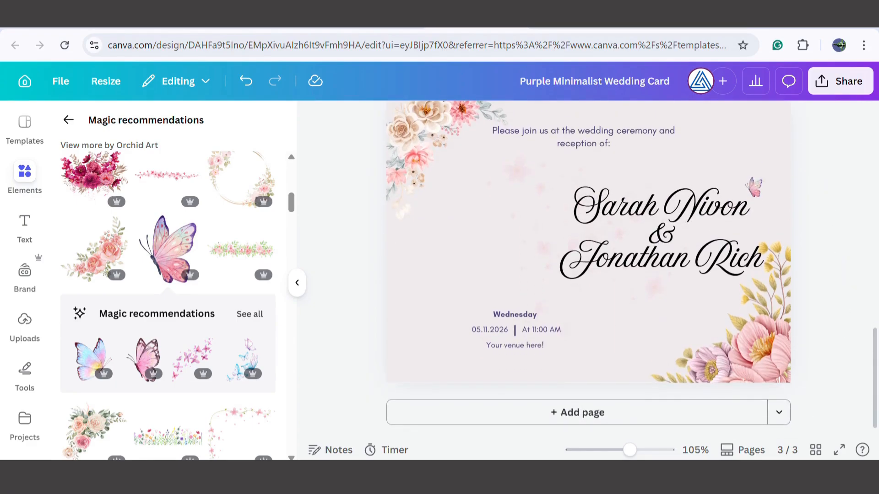
{"action": "scroll", "coordinate": [435, 216], "scroll_direction": "up", "scroll_amount": 5}
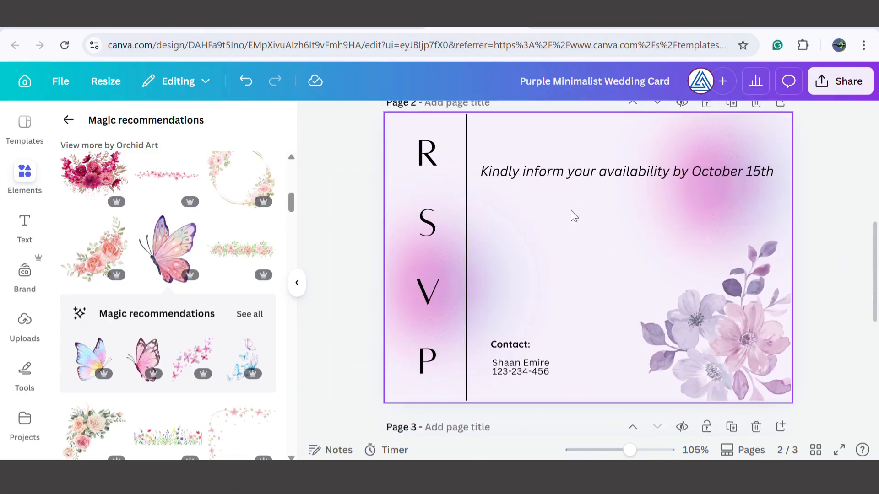
{"action": "scroll", "coordinate": [588, 265], "scroll_direction": "down", "scroll_amount": 5}
{"action": "left_click", "coordinate": [582, 412]}
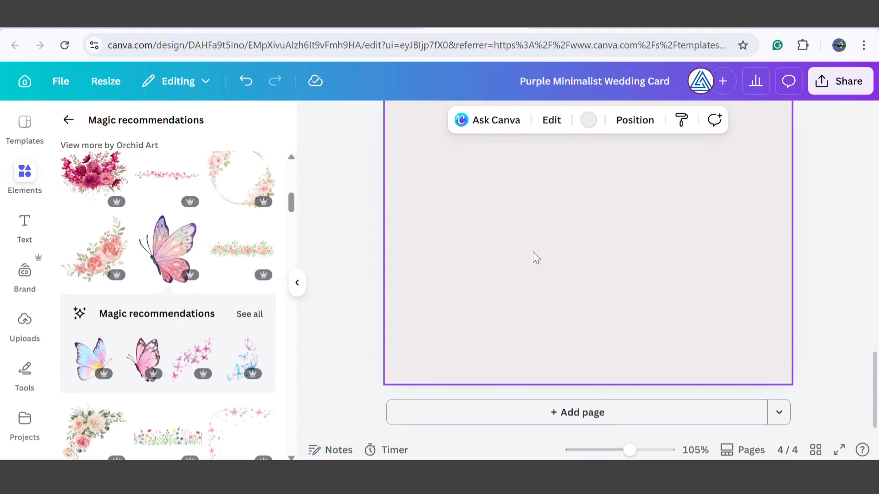
Step: Create a resized copy of blank page 4 in portrait format with a custom size of 4.134 × 5.827 in
{"action": "right_click", "coordinate": [534, 252]}
{"action": "left_click", "coordinate": [598, 445]}
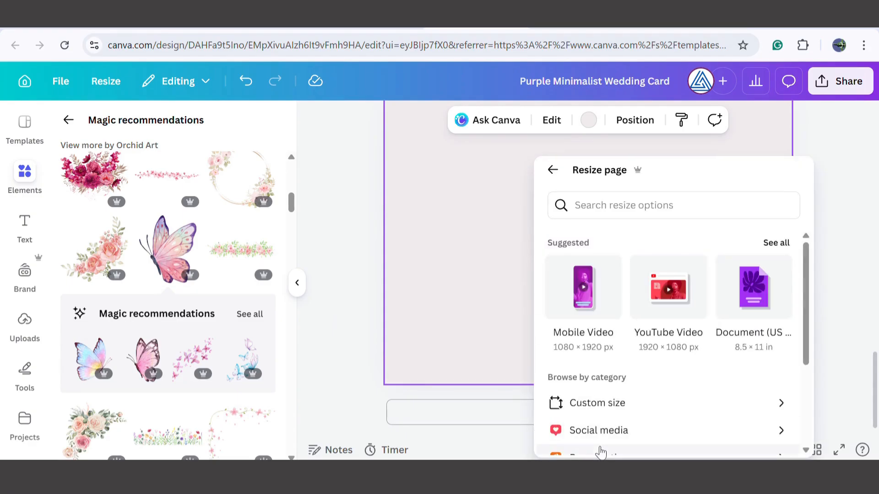
{"action": "scroll", "coordinate": [655, 412], "scroll_direction": "down", "scroll_amount": 2}
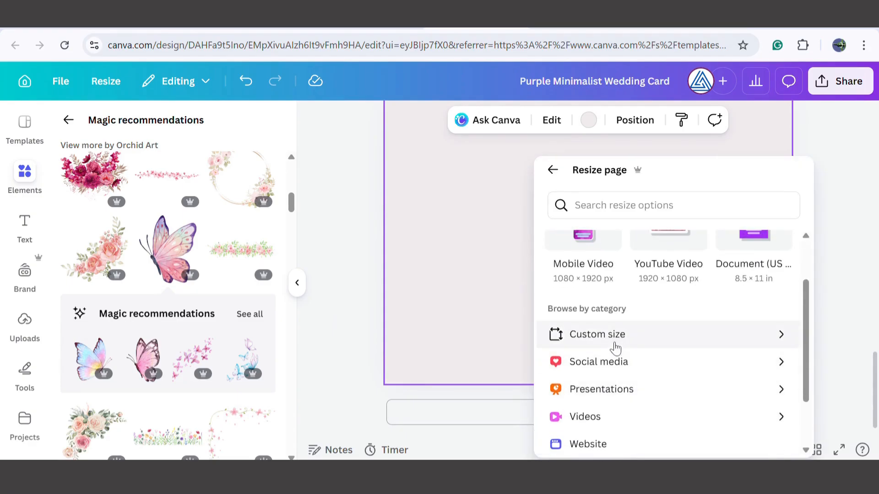
{"action": "left_click", "coordinate": [606, 341]}
{"action": "scroll", "coordinate": [649, 284], "scroll_direction": "up", "scroll_amount": 2}
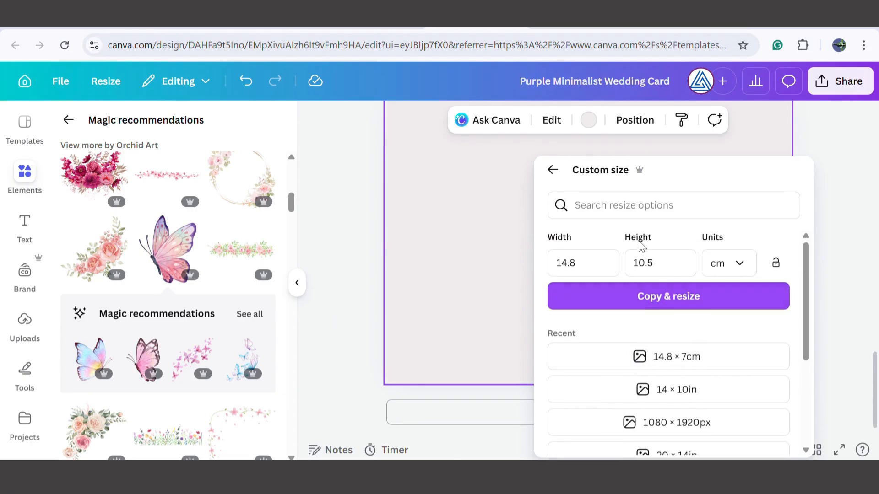
{"action": "left_click", "coordinate": [740, 267]}
{"action": "left_click", "coordinate": [692, 331]}
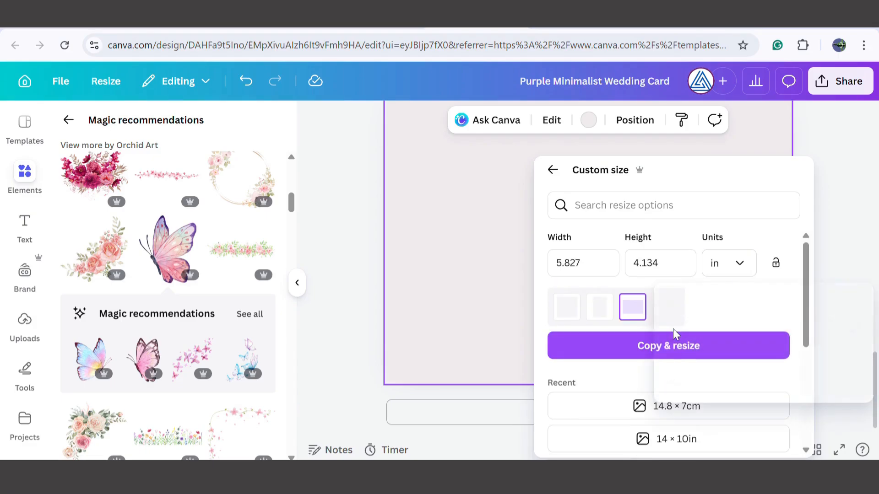
{"action": "left_click", "coordinate": [603, 314]}
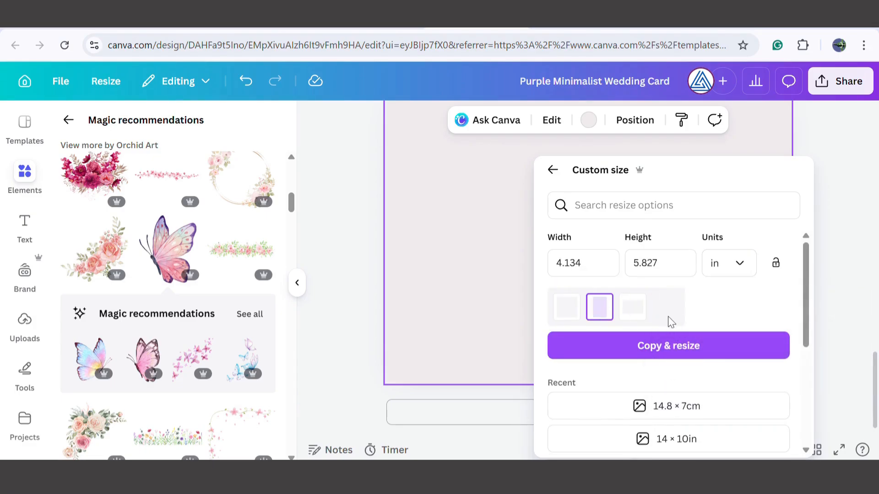
{"action": "scroll", "coordinate": [689, 370], "scroll_direction": "down", "scroll_amount": 3}
{"action": "scroll", "coordinate": [690, 371], "scroll_direction": "up", "scroll_amount": 3}
{"action": "left_click", "coordinate": [673, 345]}
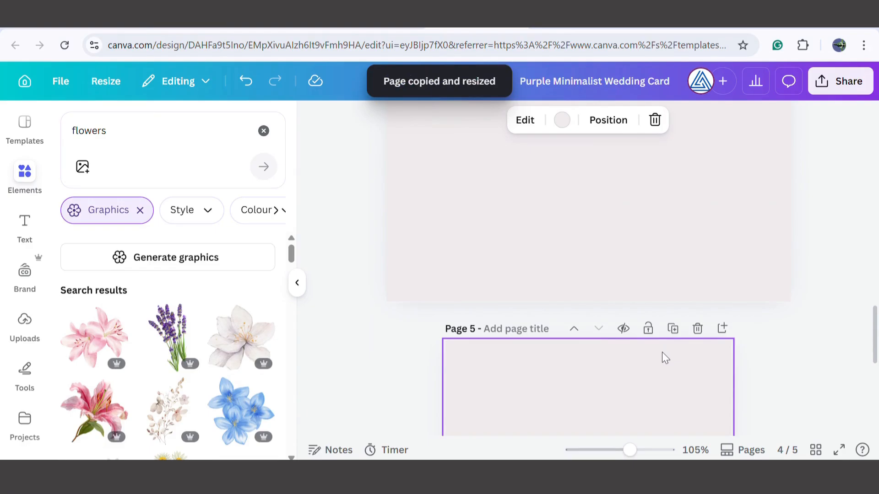
Step: Delete the original blank landscape page 4, keeping the portrait copy
{"action": "scroll", "coordinate": [661, 352], "scroll_direction": "up", "scroll_amount": 4}
{"action": "left_click", "coordinate": [755, 208]}
{"action": "scroll", "coordinate": [648, 290], "scroll_direction": "down", "scroll_amount": 4}
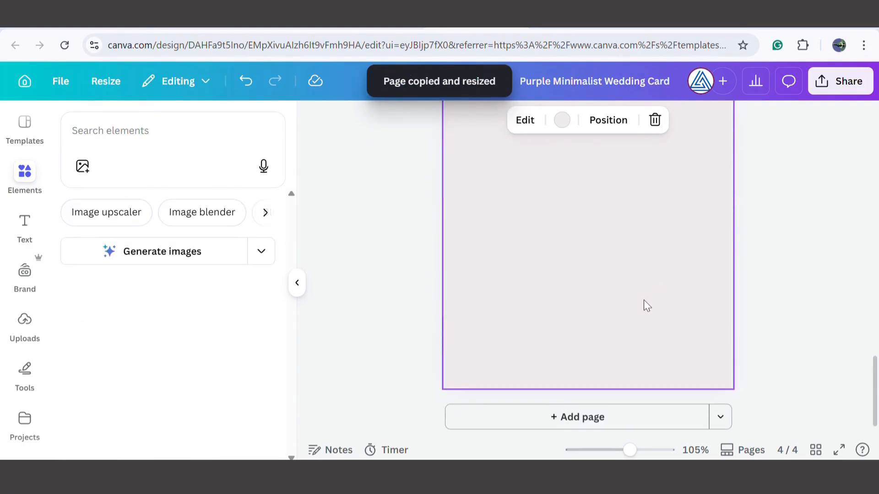
Step: Add a heading reading "RSVP" to the portrait page and centre it near the top
{"action": "scroll", "coordinate": [644, 301], "scroll_direction": "up", "scroll_amount": 3}
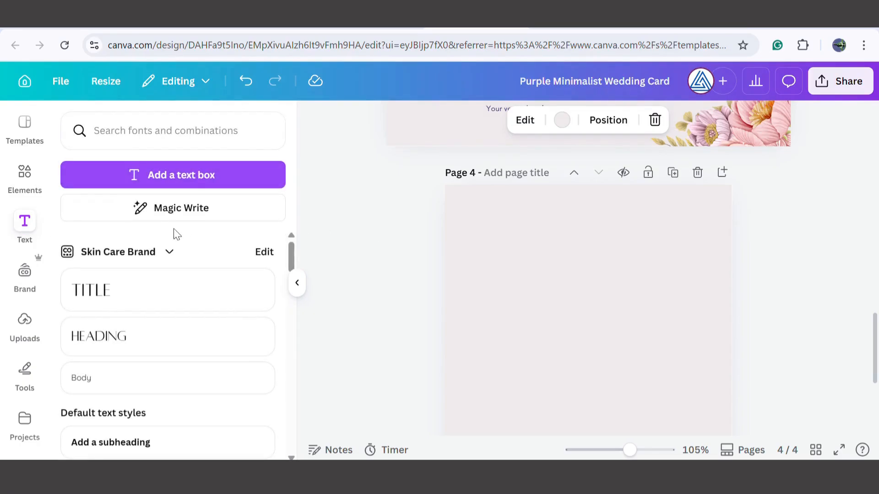
{"action": "left_click", "coordinate": [143, 339]}
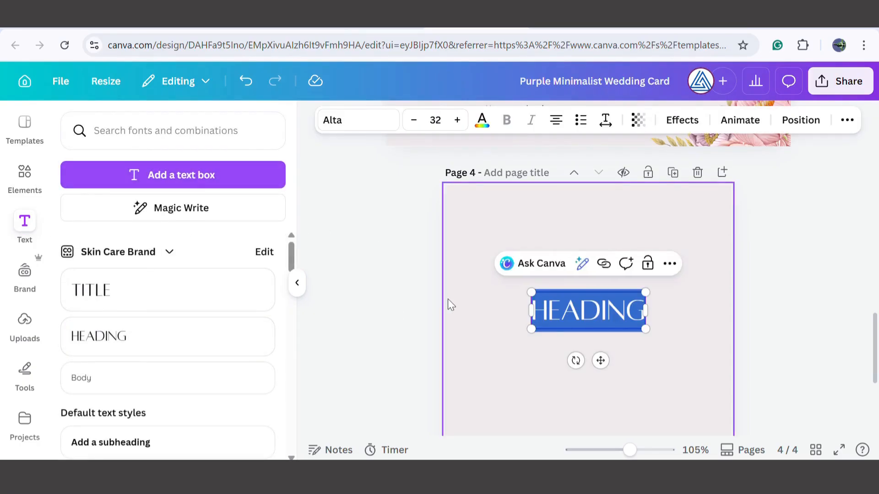
{"action": "type", "text": "RS"}
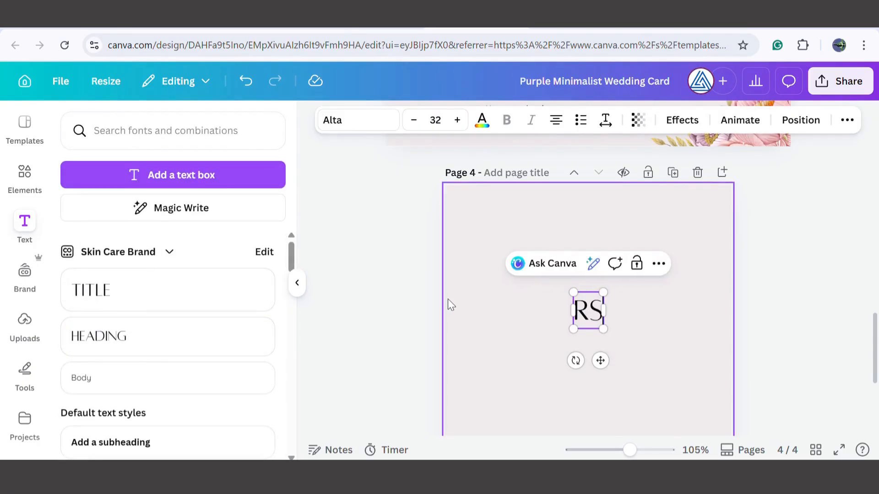
{"action": "type", "text": "VP"}
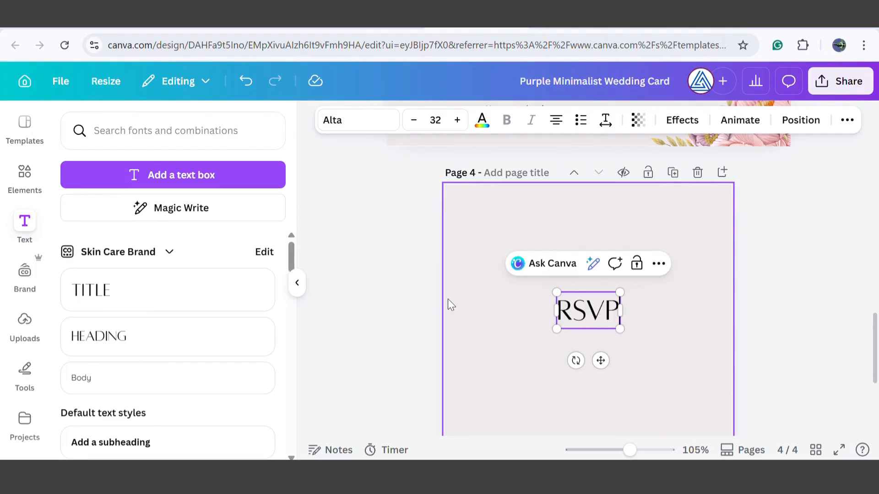
{"action": "left_click", "coordinate": [671, 317]}
{"action": "left_click_drag", "start_coordinate": [590, 316], "coordinate": [597, 225]}
{"action": "left_click", "coordinate": [581, 309]}
Step: Copy the "Kindly inform your availability by October 15th" line from page 2 onto page 4 and position it below the RSVP heading
{"action": "scroll", "coordinate": [588, 316], "scroll_direction": "up", "scroll_amount": 10}
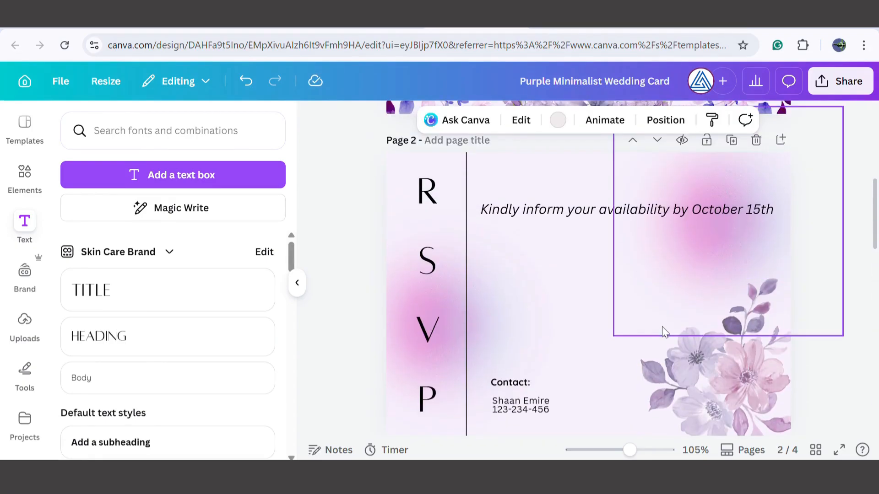
{"action": "left_click", "coordinate": [556, 207]}
{"action": "scroll", "coordinate": [580, 302], "scroll_direction": "down", "scroll_amount": 4}
{"action": "scroll", "coordinate": [580, 303], "scroll_direction": "down", "scroll_amount": 10}
{"action": "scroll", "coordinate": [553, 243], "scroll_direction": "up", "scroll_amount": 2}
{"action": "left_click", "coordinate": [575, 264]}
{"action": "type", "text": "Kindly inform your availability by October 15th"}
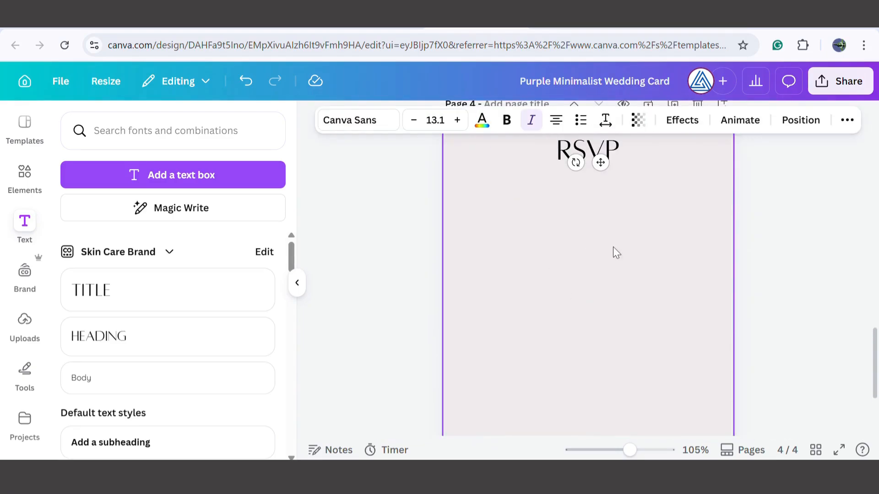
{"action": "scroll", "coordinate": [612, 251], "scroll_direction": "up", "scroll_amount": 4}
{"action": "left_click_drag", "start_coordinate": [649, 386], "coordinate": [650, 444]}
{"action": "scroll", "coordinate": [670, 432], "scroll_direction": "down", "scroll_amount": 3}
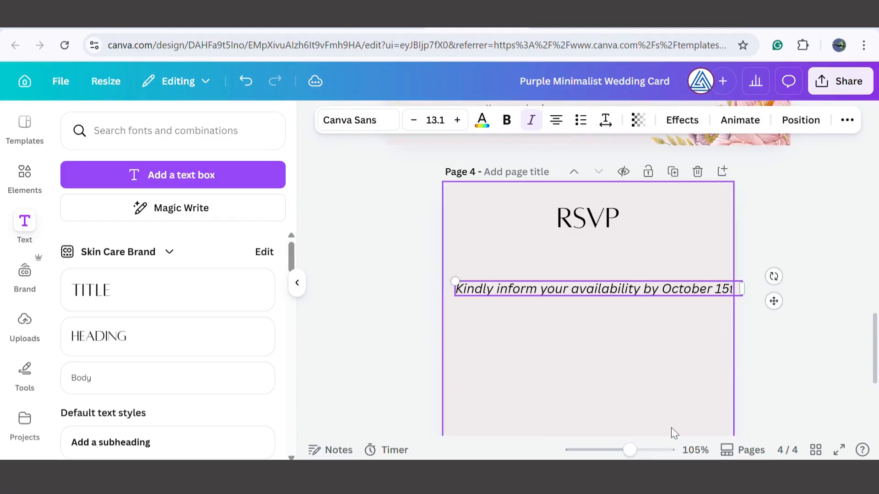
Step: Shrink the availability line to font size 9.5, centre it across page 4, and lower the RSVP heading closer above it
{"action": "left_click_drag", "start_coordinate": [455, 281], "coordinate": [537, 308]}
{"action": "left_click_drag", "start_coordinate": [676, 298], "coordinate": [642, 298]}
{"action": "left_click_drag", "start_coordinate": [604, 219], "coordinate": [617, 256]}
{"action": "left_click", "coordinate": [630, 294]}
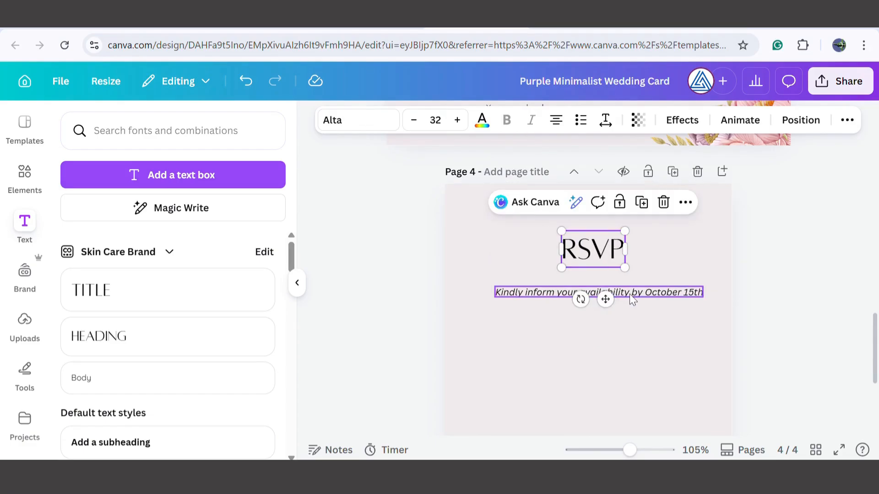
Step: Copy the "Contact:" label and contact details from page 2 onto page 4, lining them up with the left edge of the availability line
{"action": "scroll", "coordinate": [671, 329], "scroll_direction": "up", "scroll_amount": 5}
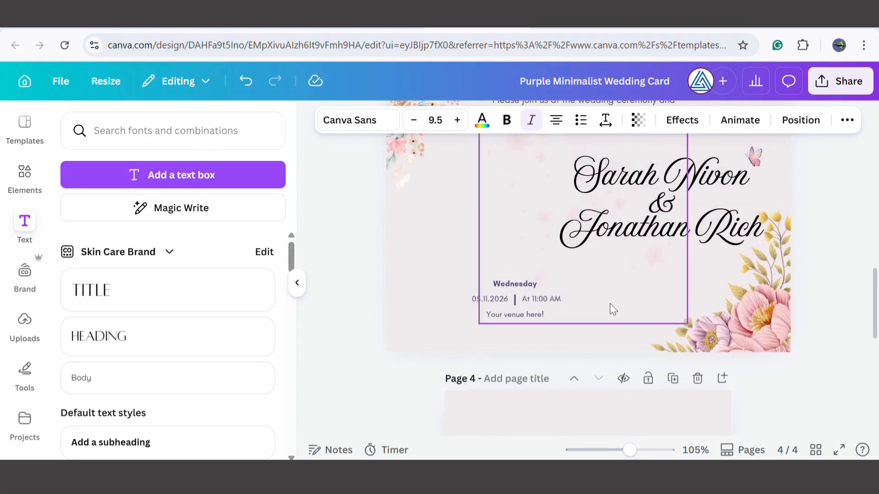
{"action": "scroll", "coordinate": [508, 306], "scroll_direction": "up", "scroll_amount": 5}
{"action": "left_click", "coordinate": [518, 337]}
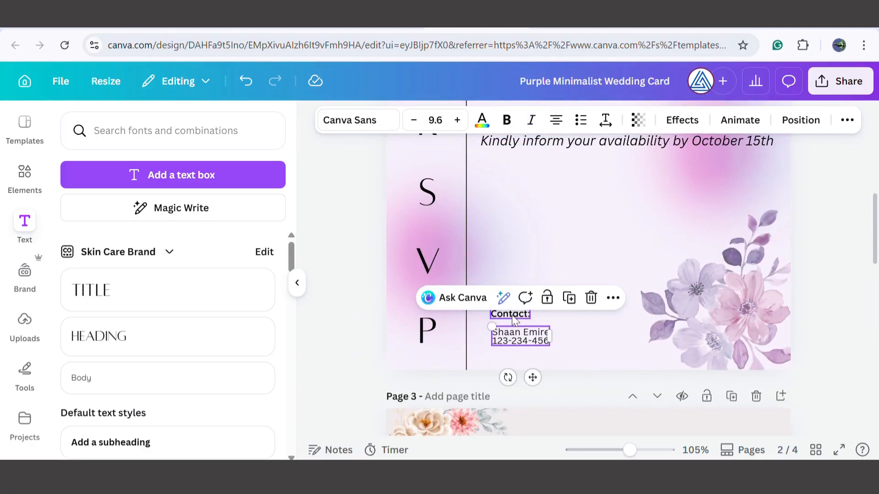
{"action": "left_click", "coordinate": [517, 316]}
{"action": "left_click", "coordinate": [544, 337], "text": "shift"}
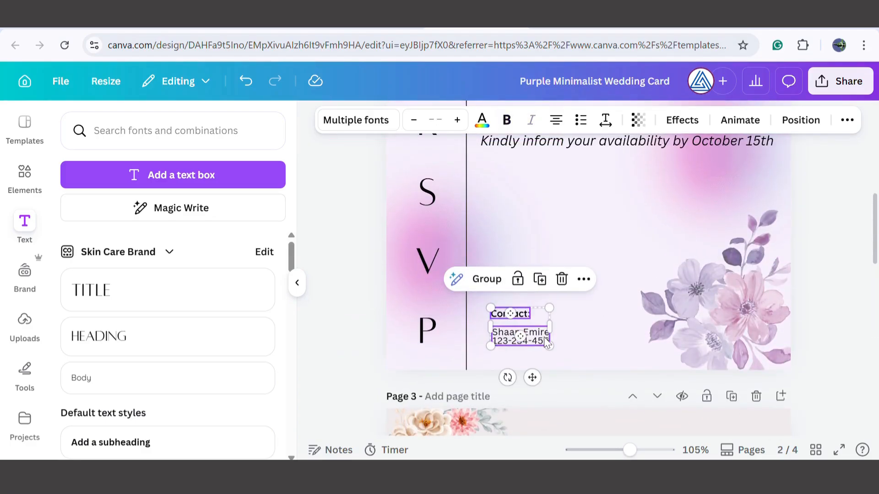
{"action": "scroll", "coordinate": [545, 334], "scroll_direction": "down", "scroll_amount": 1}
{"action": "scroll", "coordinate": [544, 333], "scroll_direction": "down", "scroll_amount": 10}
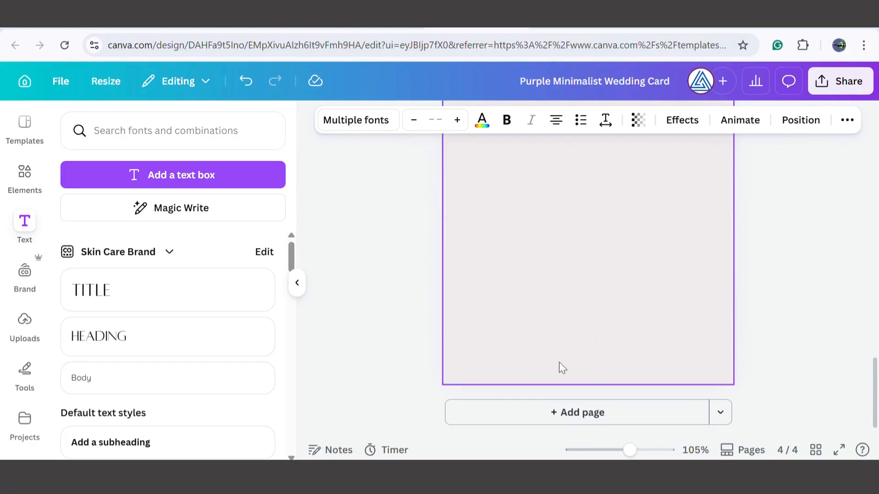
{"action": "left_click", "coordinate": [597, 232]}
{"action": "key", "text": "ctrl+v"}
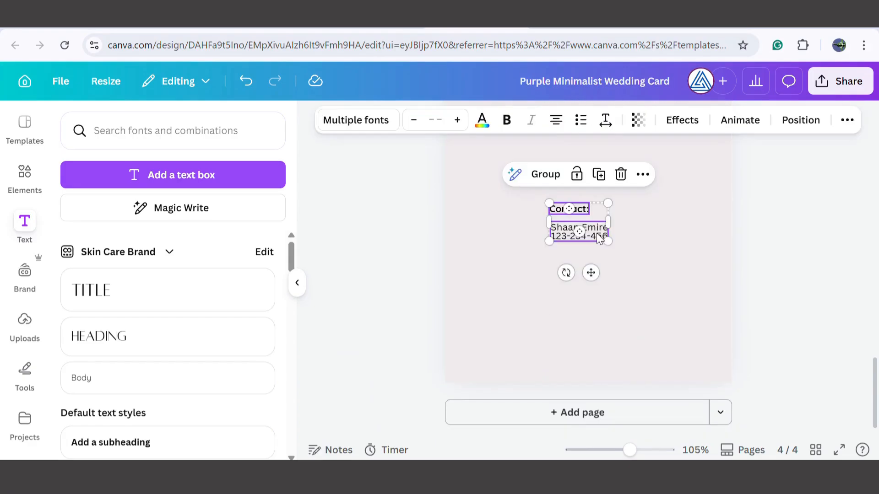
{"action": "scroll", "coordinate": [654, 270], "scroll_direction": "up", "scroll_amount": 3}
{"action": "left_click_drag", "start_coordinate": [593, 373], "coordinate": [543, 369]}
{"action": "scroll", "coordinate": [617, 347], "scroll_direction": "down", "scroll_amount": 3}
Step: Move the availability line further down page 4 and set the RSVP heading's letter spacing to 564
{"action": "scroll", "coordinate": [619, 347], "scroll_direction": "up", "scroll_amount": 5}
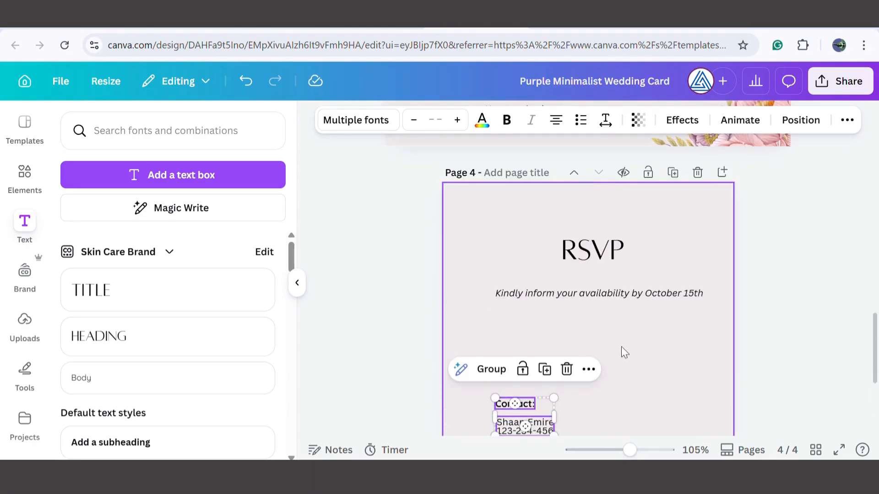
{"action": "left_click_drag", "start_coordinate": [616, 296], "coordinate": [622, 332]}
{"action": "left_click", "coordinate": [591, 268]}
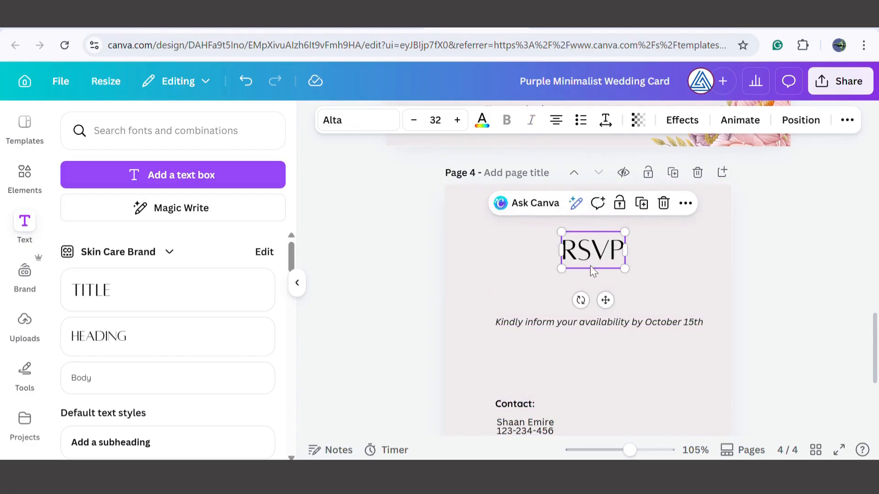
{"action": "left_click", "coordinate": [605, 120]}
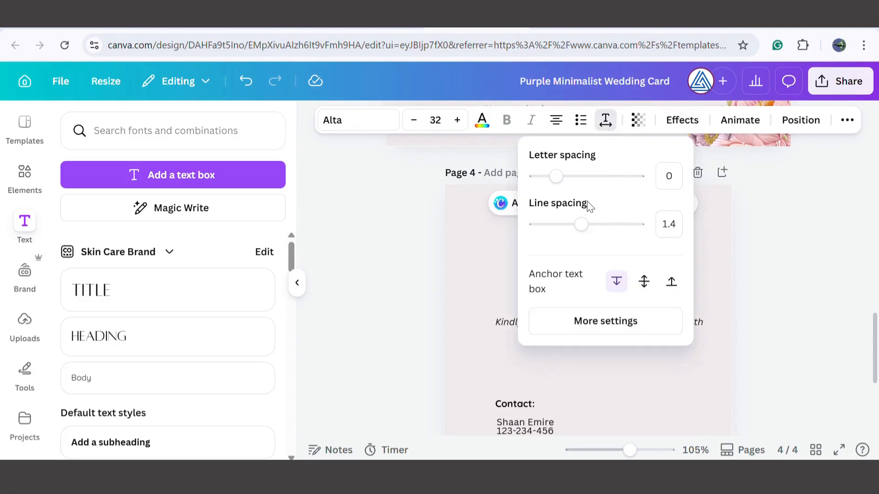
{"action": "left_click_drag", "start_coordinate": [564, 180], "coordinate": [622, 180]}
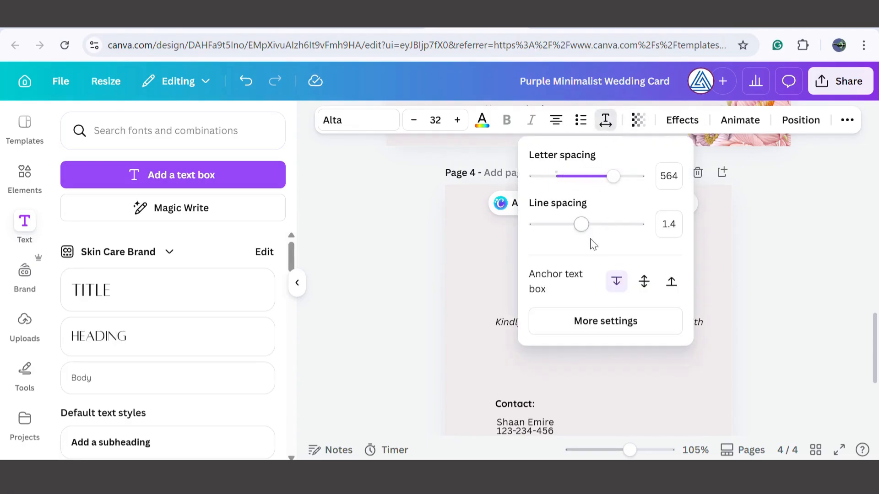
Step: Recentre the widely spaced RSVP heading and raise the availability line slightly beneath it
{"action": "left_click", "coordinate": [753, 237]}
{"action": "left_click_drag", "start_coordinate": [605, 258], "coordinate": [600, 261]}
{"action": "left_click_drag", "start_coordinate": [639, 325], "coordinate": [641, 310]}
Step: Search the graphics elements for "flowers" and browse for a decoration that suits page 4
{"action": "scroll", "coordinate": [741, 304], "scroll_direction": "down", "scroll_amount": 5}
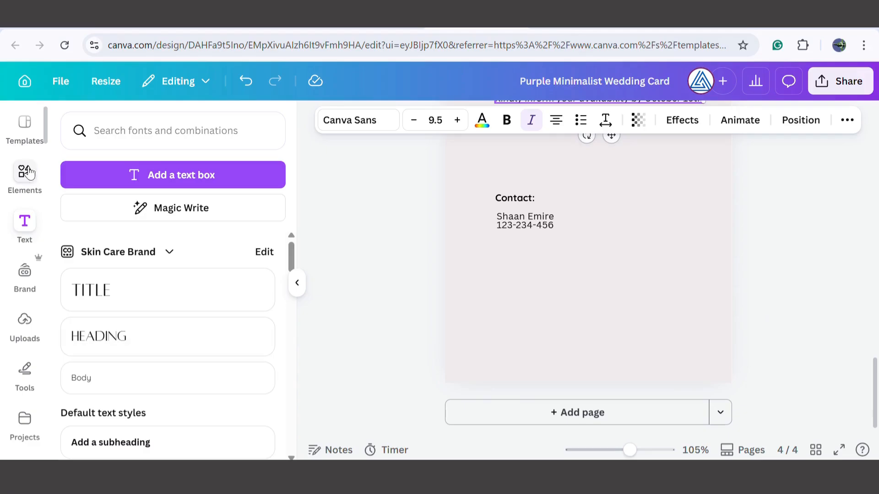
{"action": "left_click", "coordinate": [27, 195]}
{"action": "left_click", "coordinate": [89, 144]}
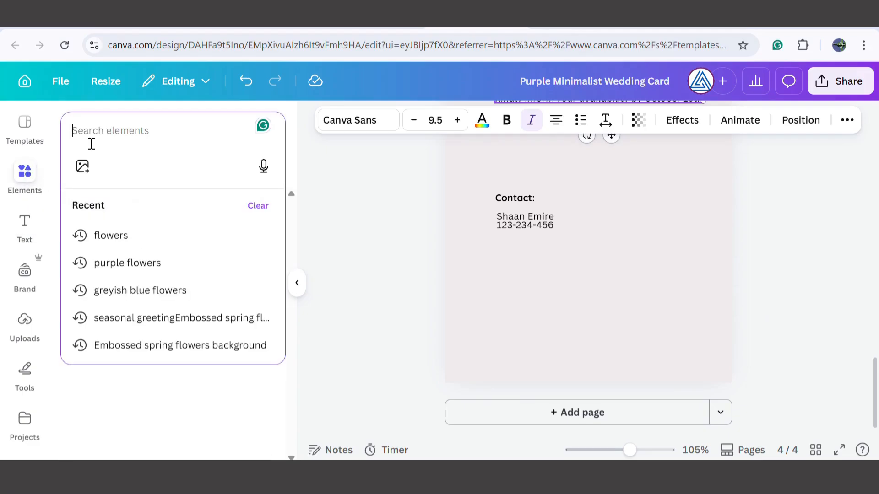
{"action": "left_click", "coordinate": [108, 239]}
{"action": "left_click", "coordinate": [261, 291]}
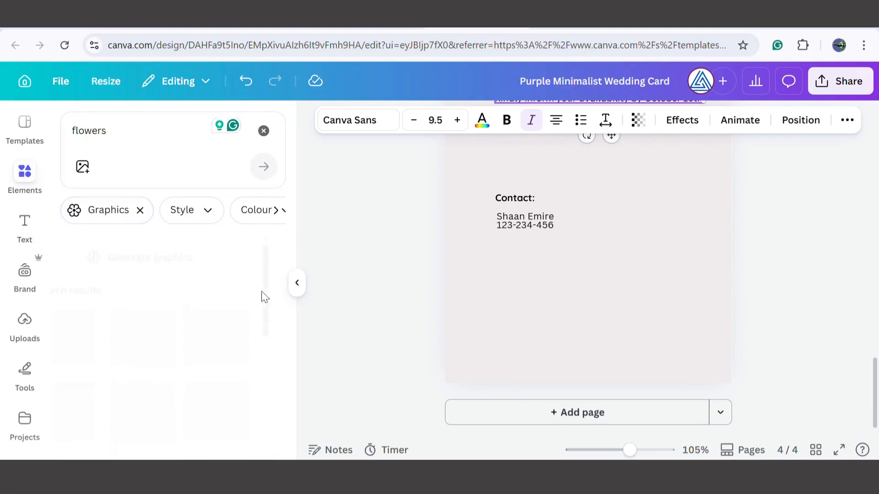
{"action": "scroll", "coordinate": [260, 389], "scroll_direction": "down", "scroll_amount": 5}
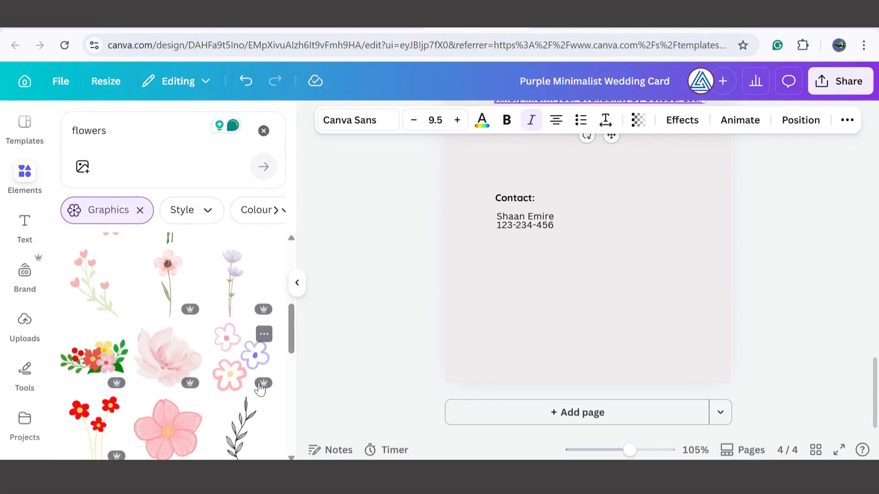
{"action": "scroll", "coordinate": [249, 381], "scroll_direction": "down", "scroll_amount": 5}
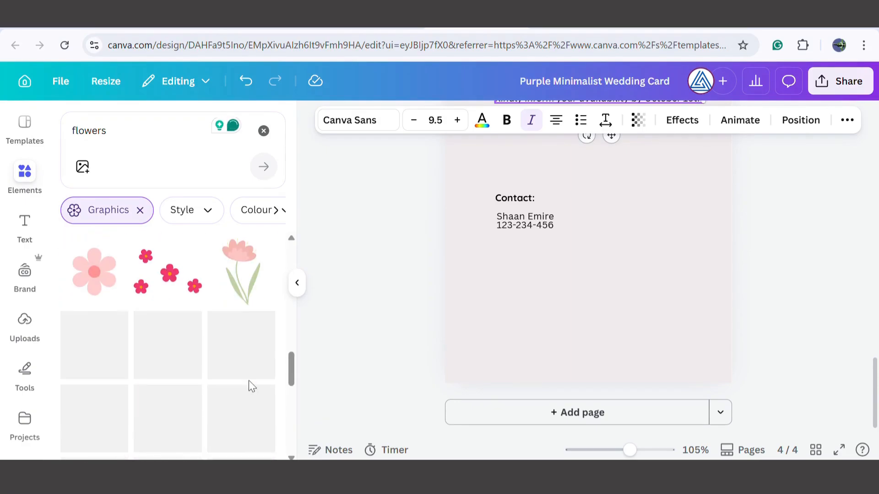
Step: Refine the graphics search to "watercolor flowers" and look for a corner arrangement
{"action": "left_click", "coordinate": [78, 137]}
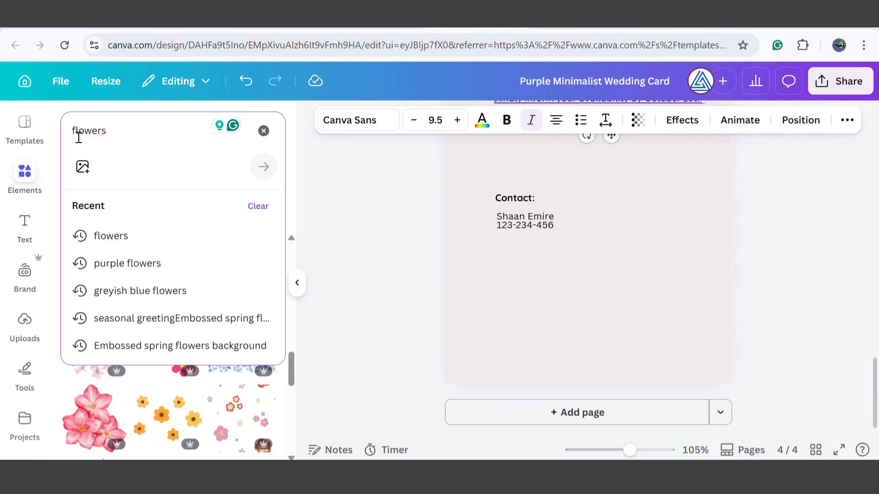
{"action": "type", "text": "watercolor"}
{"action": "key", "text": "Return"}
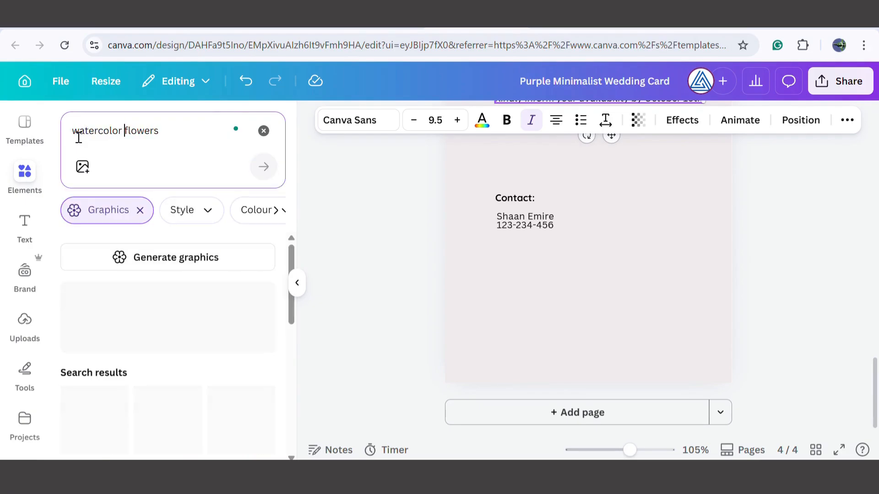
{"action": "scroll", "coordinate": [204, 349], "scroll_direction": "down", "scroll_amount": 10}
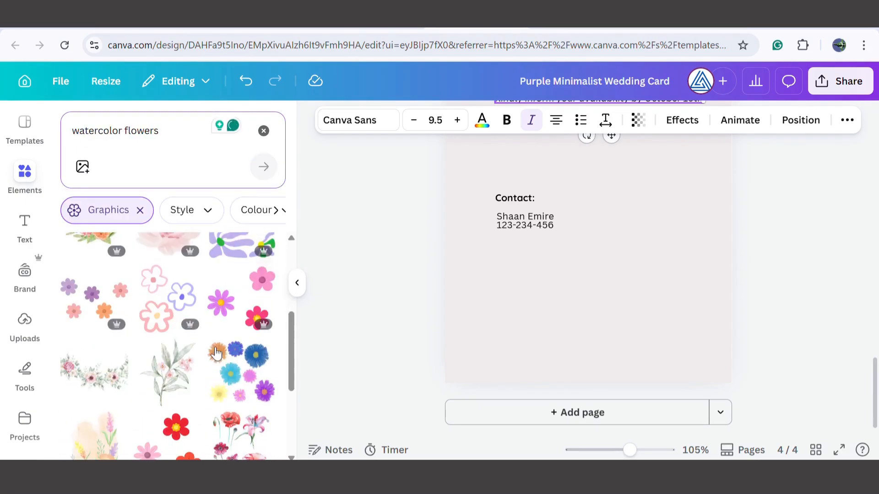
{"action": "scroll", "coordinate": [231, 350], "scroll_direction": "down", "scroll_amount": 5}
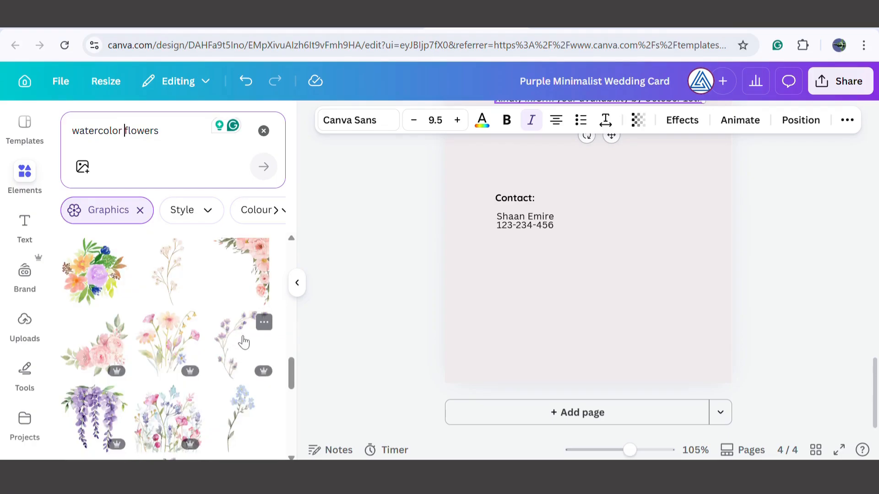
{"action": "scroll", "coordinate": [244, 342], "scroll_direction": "down", "scroll_amount": 3}
{"action": "scroll", "coordinate": [246, 337], "scroll_direction": "up", "scroll_amount": 2}
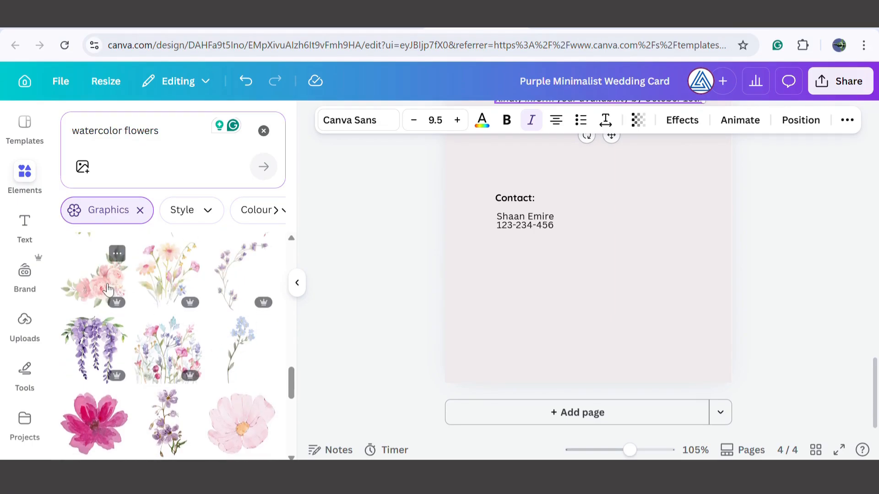
Step: Add the pink watercolor rose cluster with green leaves and place it in page 4's lower right corner
{"action": "left_click", "coordinate": [108, 289]}
{"action": "left_click_drag", "start_coordinate": [658, 249], "coordinate": [714, 338]}
{"action": "left_click", "coordinate": [513, 284]}
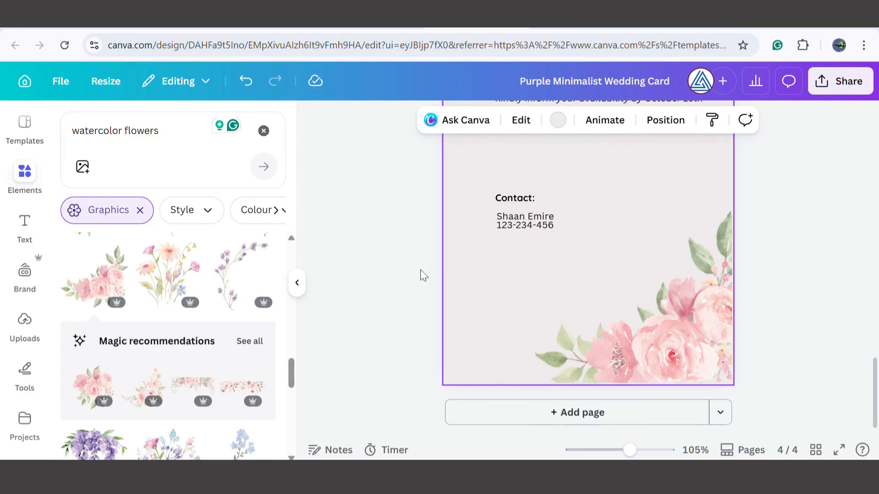
Step: From all graphics recommended for the rose cluster, add the hanging floral border and stretch it across page 4's top edge
{"action": "scroll", "coordinate": [403, 269], "scroll_direction": "up", "scroll_amount": 5}
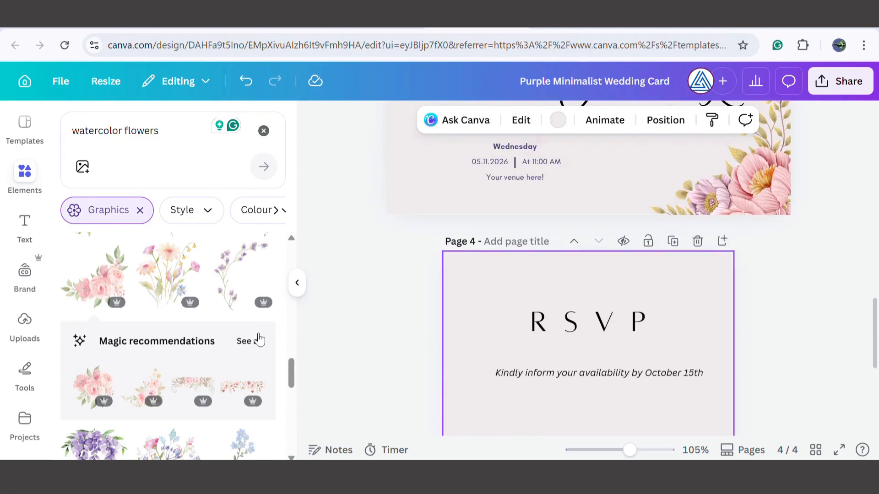
{"action": "scroll", "coordinate": [254, 337], "scroll_direction": "down", "scroll_amount": 2}
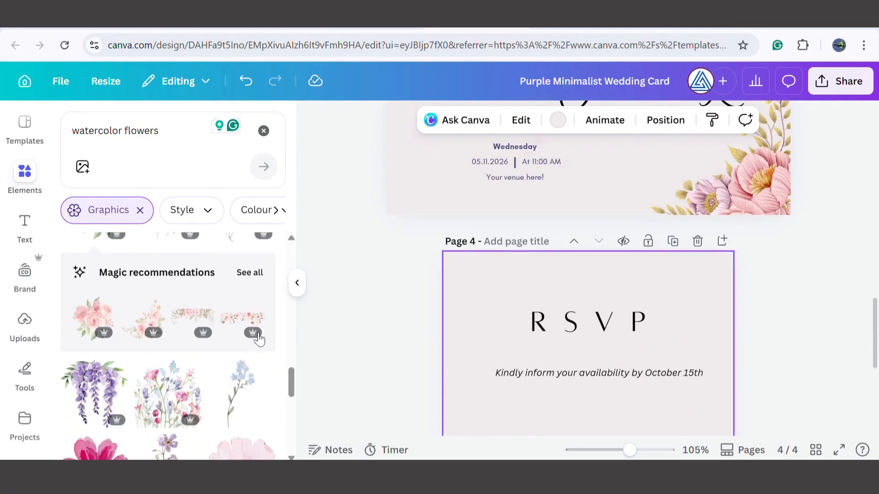
{"action": "left_click", "coordinate": [251, 273]}
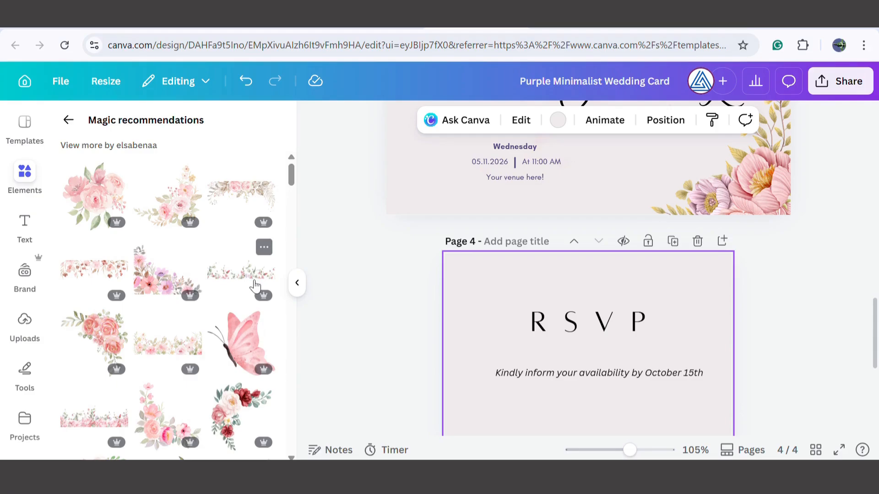
{"action": "left_click", "coordinate": [258, 197]}
{"action": "left_click_drag", "start_coordinate": [621, 426], "coordinate": [586, 264]}
{"action": "left_click_drag", "start_coordinate": [668, 295], "coordinate": [740, 294]}
Step: Lower the RSVP heading below the floral border and reposition the availability line under it, aligned with the contact details
{"action": "left_click_drag", "start_coordinate": [583, 334], "coordinate": [586, 357]}
{"action": "scroll", "coordinate": [710, 320], "scroll_direction": "down", "scroll_amount": 3}
{"action": "left_click", "coordinate": [668, 257]}
{"action": "left_click_drag", "start_coordinate": [669, 262], "coordinate": [669, 256]}
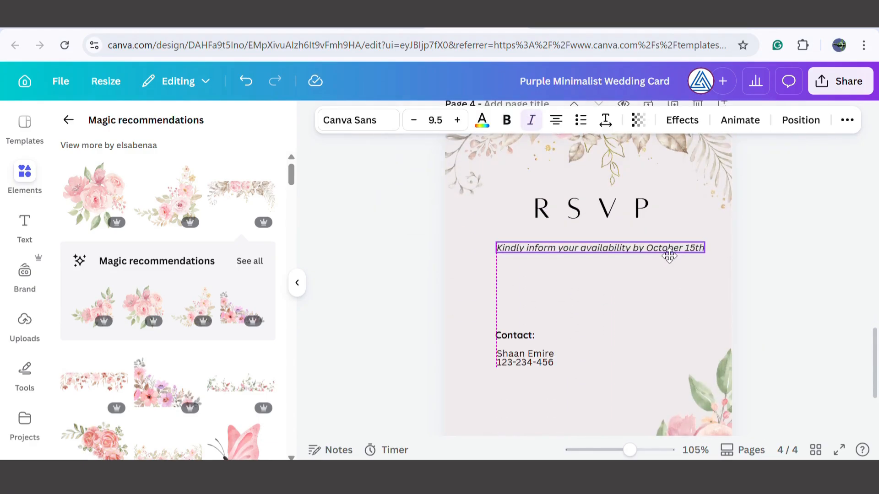
{"action": "left_click", "coordinate": [769, 283]}
Step: Browse the recommended florals for a replacement and delete the pink rose cluster from page 4's lower right corner
{"action": "scroll", "coordinate": [767, 279], "scroll_direction": "down", "scroll_amount": 3}
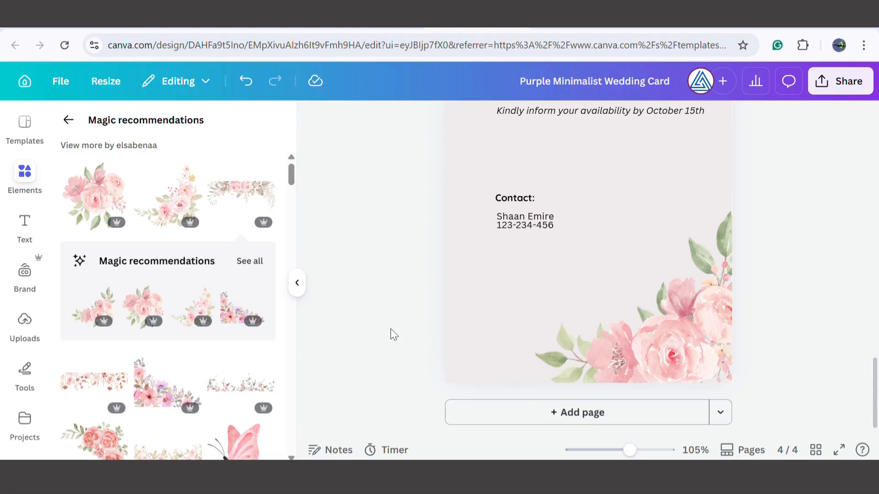
{"action": "scroll", "coordinate": [246, 336], "scroll_direction": "down", "scroll_amount": 5}
{"action": "scroll", "coordinate": [246, 336], "scroll_direction": "down", "scroll_amount": 3}
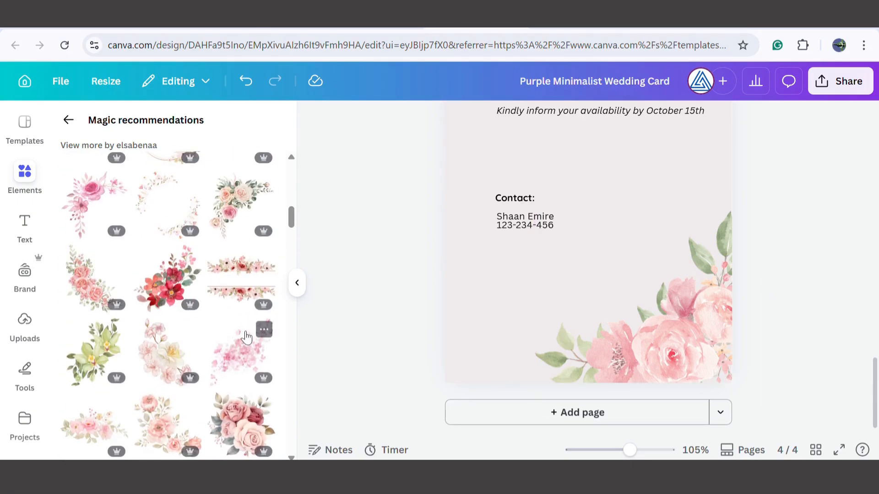
{"action": "scroll", "coordinate": [245, 336], "scroll_direction": "down", "scroll_amount": 2}
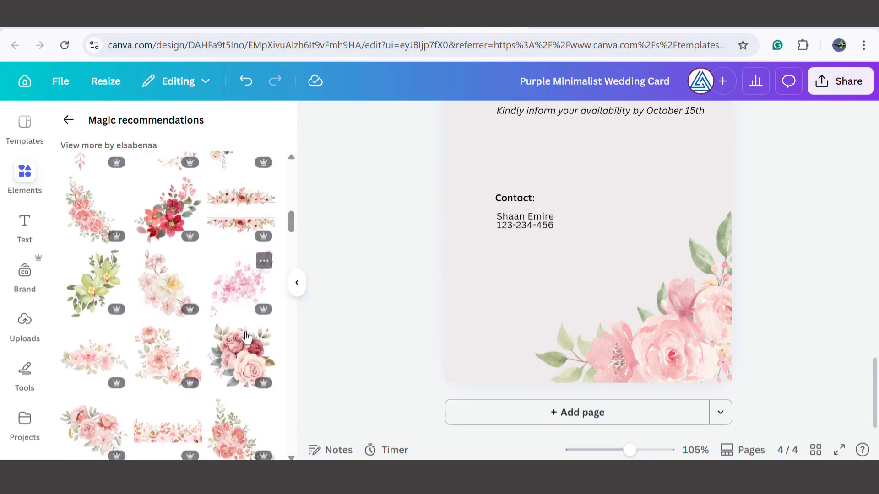
{"action": "left_click", "coordinate": [679, 350]}
{"action": "key", "text": "Delete"}
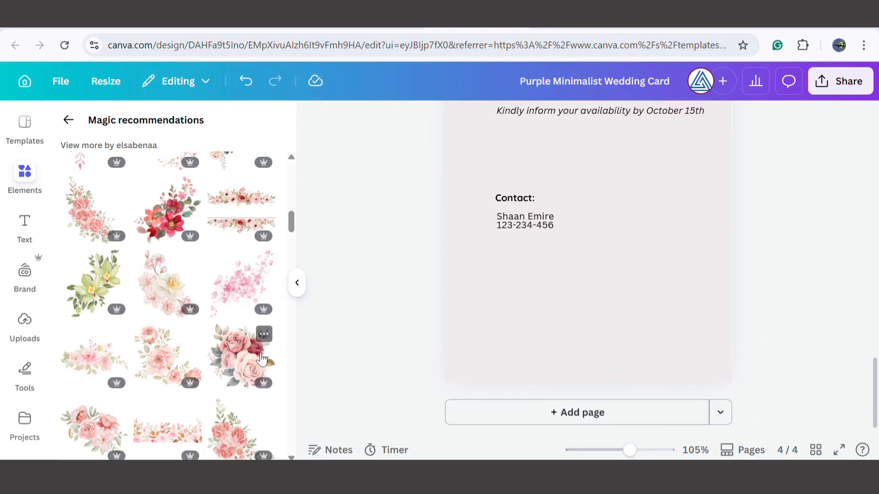
Step: Try a large bouquet of dusty pink, red and peach roses in page 4's lower right corner, and remove it
{"action": "left_click", "coordinate": [240, 359]}
{"action": "left_click_drag", "start_coordinate": [643, 234], "coordinate": [714, 375]}
{"action": "left_click_drag", "start_coordinate": [550, 332], "coordinate": [510, 333]}
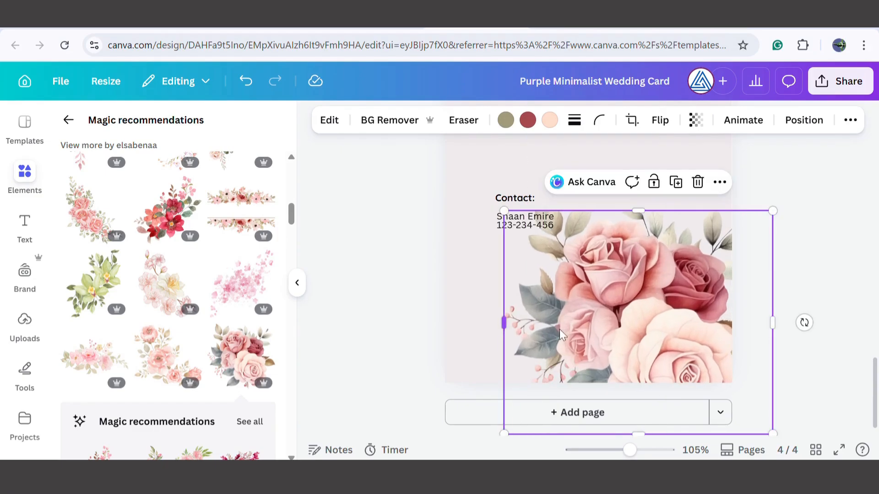
{"action": "left_click_drag", "start_coordinate": [671, 323], "coordinate": [703, 342]}
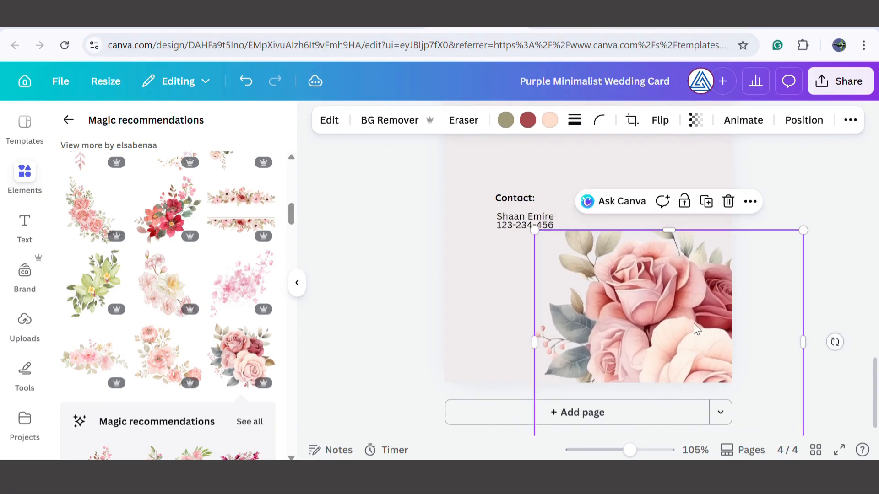
{"action": "left_click", "coordinate": [406, 279]}
{"action": "left_click", "coordinate": [668, 318]}
{"action": "key", "text": "Delete"}
Step: Add the blush rose spray with beige leaves, rotate it upright, and fit it into page 4's lower right corner
{"action": "left_click", "coordinate": [168, 369]}
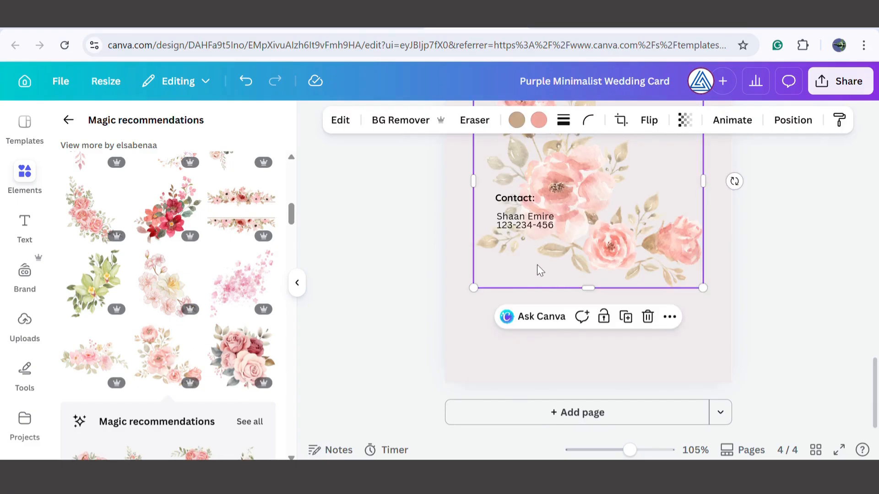
{"action": "left_click_drag", "start_coordinate": [537, 268], "coordinate": [597, 381]}
{"action": "left_click_drag", "start_coordinate": [633, 419], "coordinate": [746, 295]}
{"action": "left_click_drag", "start_coordinate": [616, 314], "coordinate": [619, 336]}
{"action": "left_click_drag", "start_coordinate": [789, 315], "coordinate": [786, 314]}
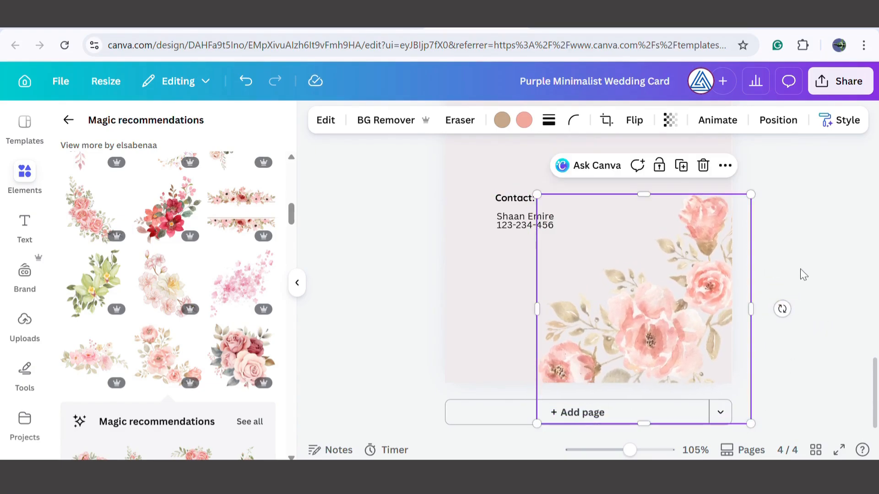
{"action": "left_click", "coordinate": [804, 274]}
{"action": "scroll", "coordinate": [790, 309], "scroll_direction": "up", "scroll_amount": 2}
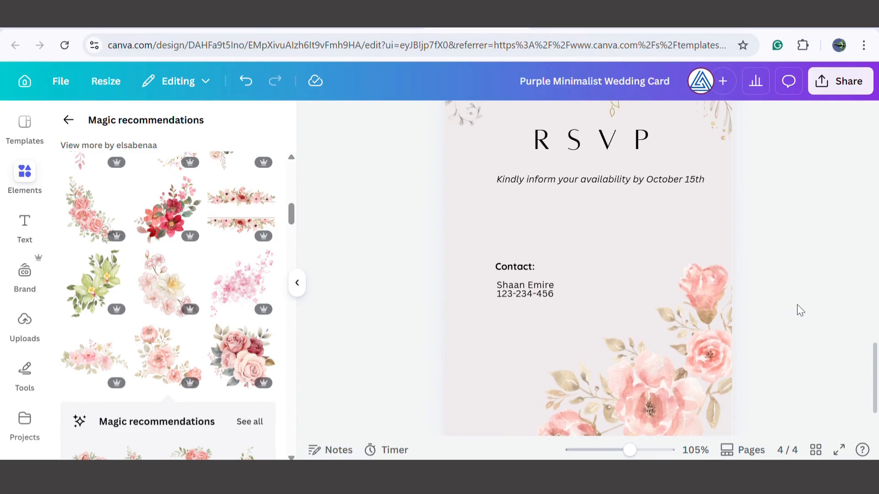
{"action": "scroll", "coordinate": [800, 310], "scroll_direction": "down", "scroll_amount": 5}
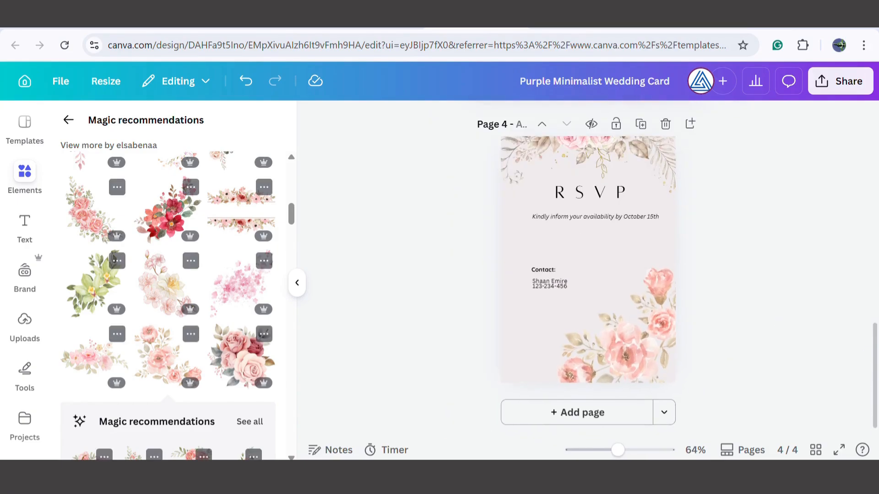
Step: Collapse the elements library and review all four invitation and RSVP pages
{"action": "scroll", "coordinate": [800, 310], "scroll_direction": "up", "scroll_amount": 1}
{"action": "left_click", "coordinate": [297, 282]}
{"action": "scroll", "coordinate": [288, 292], "scroll_direction": "up", "scroll_amount": 5}
{"action": "scroll", "coordinate": [271, 297], "scroll_direction": "up", "scroll_amount": 7}
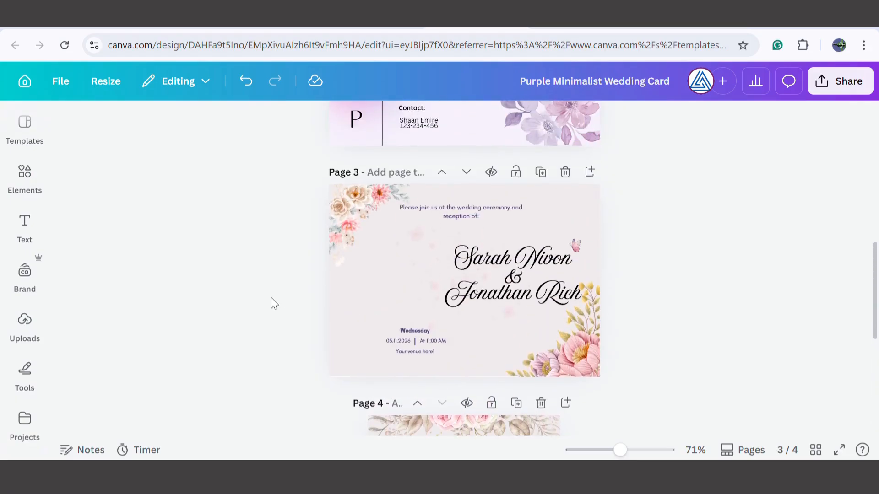
{"action": "scroll", "coordinate": [271, 299], "scroll_direction": "up", "scroll_amount": 3}
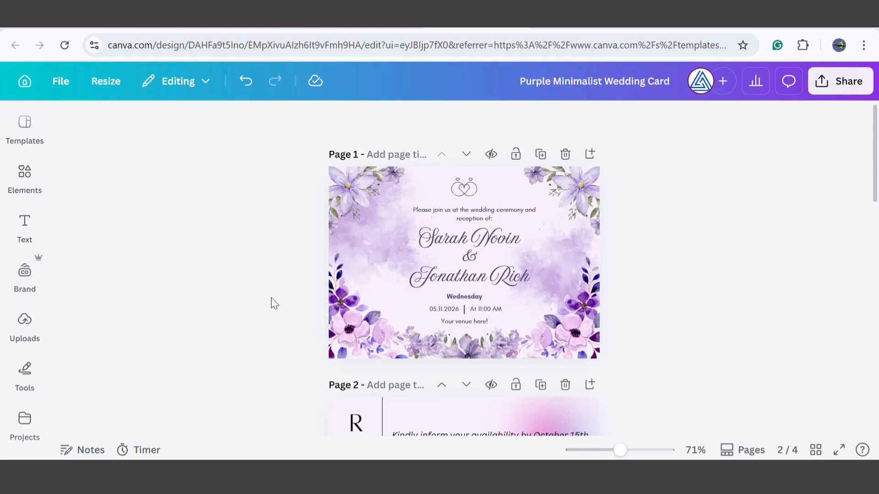
{"action": "scroll", "coordinate": [271, 299], "scroll_direction": "down", "scroll_amount": 8}
{"action": "scroll", "coordinate": [271, 299], "scroll_direction": "down", "scroll_amount": 5}
{"action": "scroll", "coordinate": [271, 298], "scroll_direction": "up", "scroll_amount": 7}
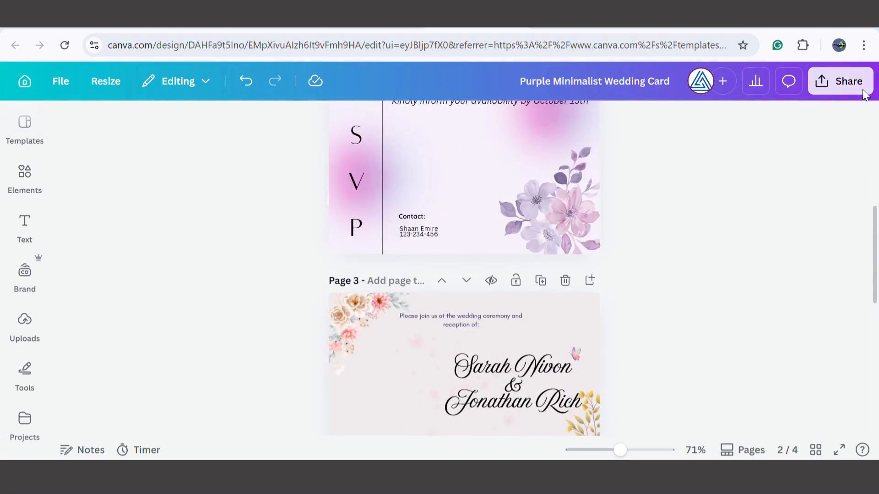
Step: Download pages 1–4 of the design as a PDF Print file
{"action": "left_click", "coordinate": [842, 81]}
{"action": "left_click", "coordinate": [632, 399]}
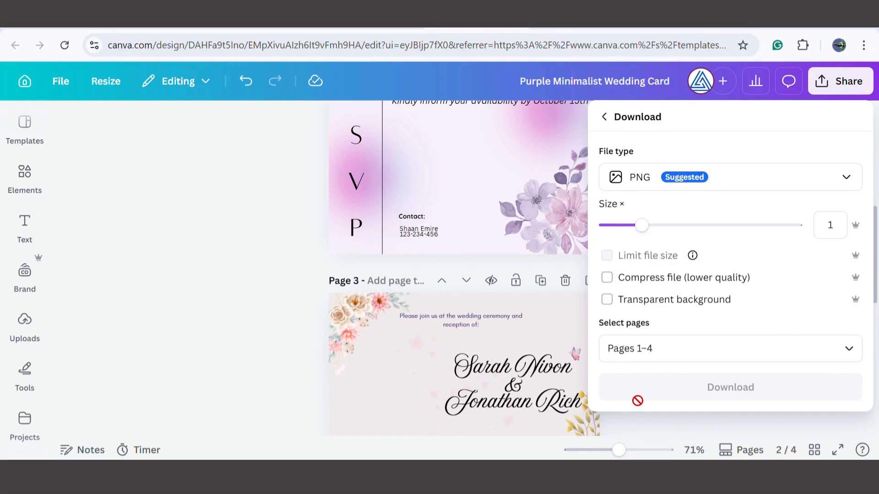
{"action": "left_click", "coordinate": [841, 179]}
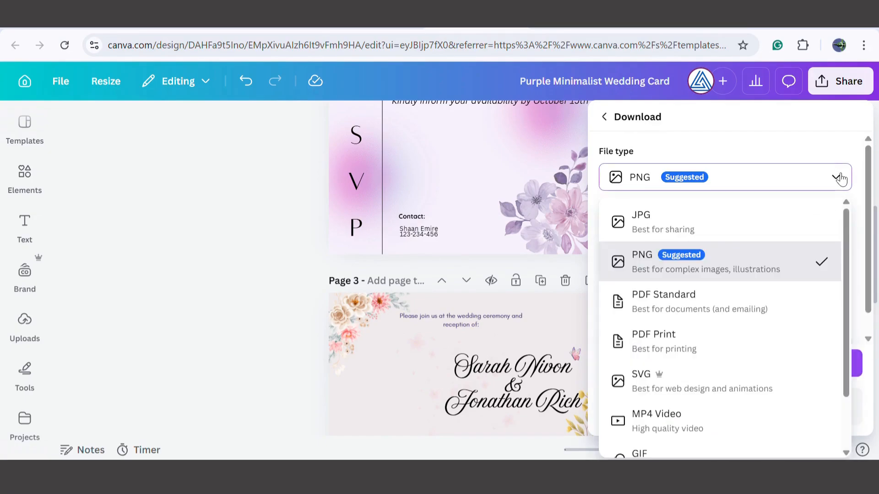
{"action": "left_click", "coordinate": [694, 351]}
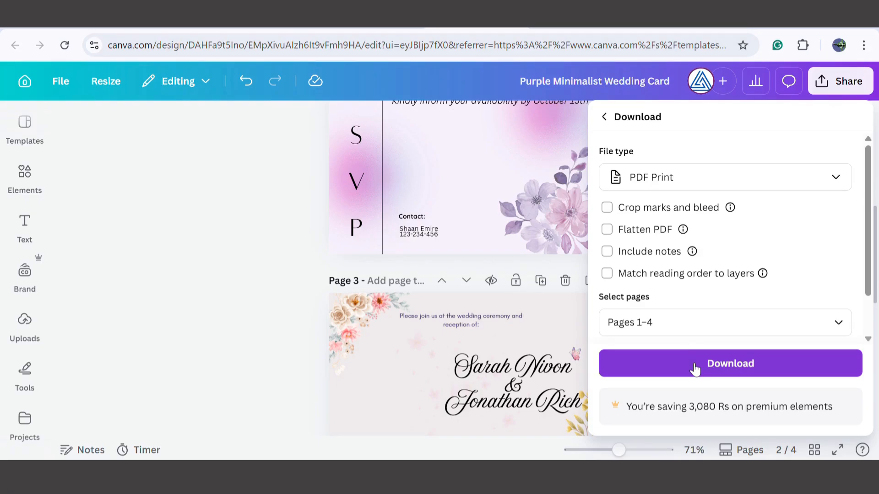
{"action": "left_click", "coordinate": [694, 366]}
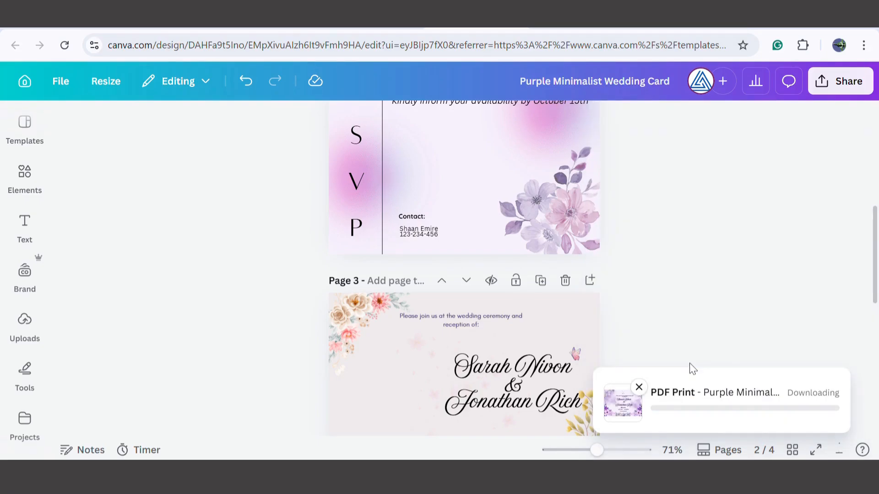